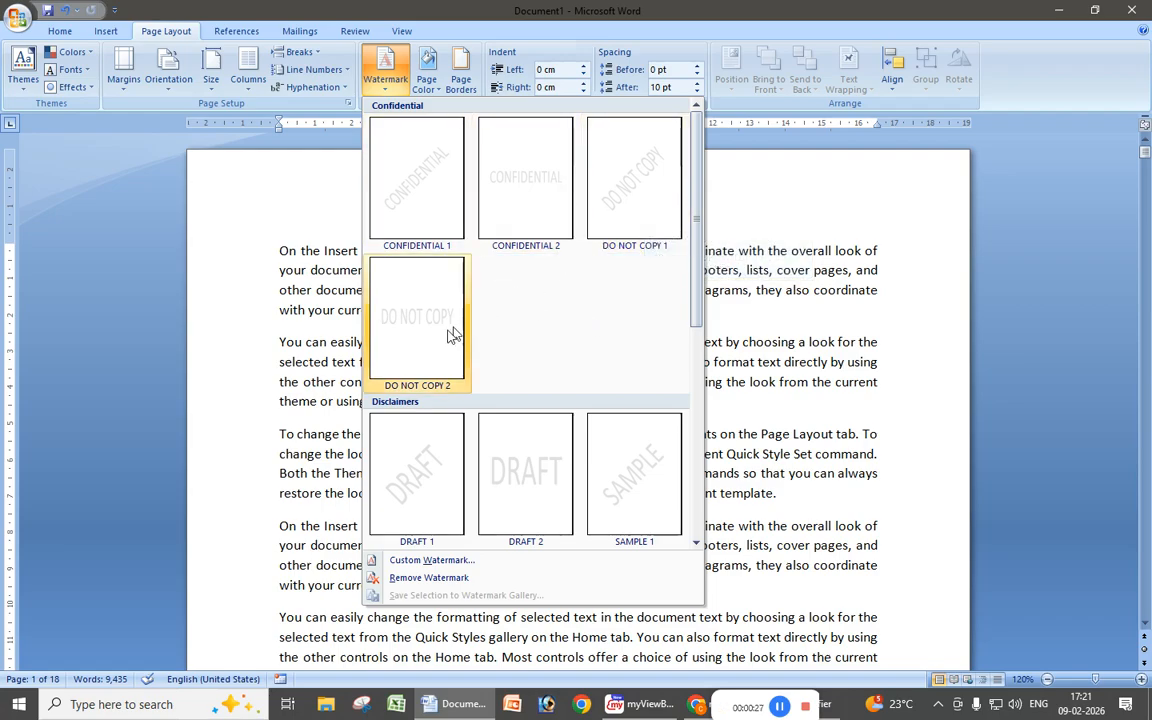
# Look through the preset watermarks and apply the diagonal CONFIDENTIAL 1 watermark to the document
pyautogui.scroll(-3, 421, 487)
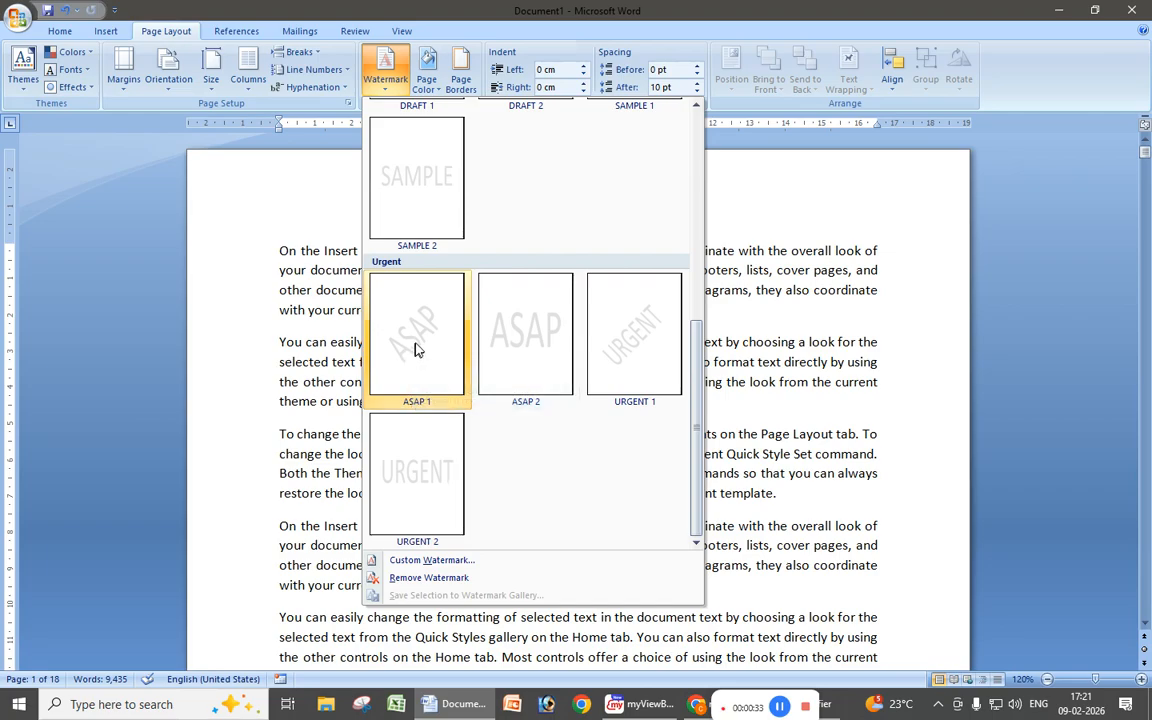
pyautogui.scroll(3, 620, 366)
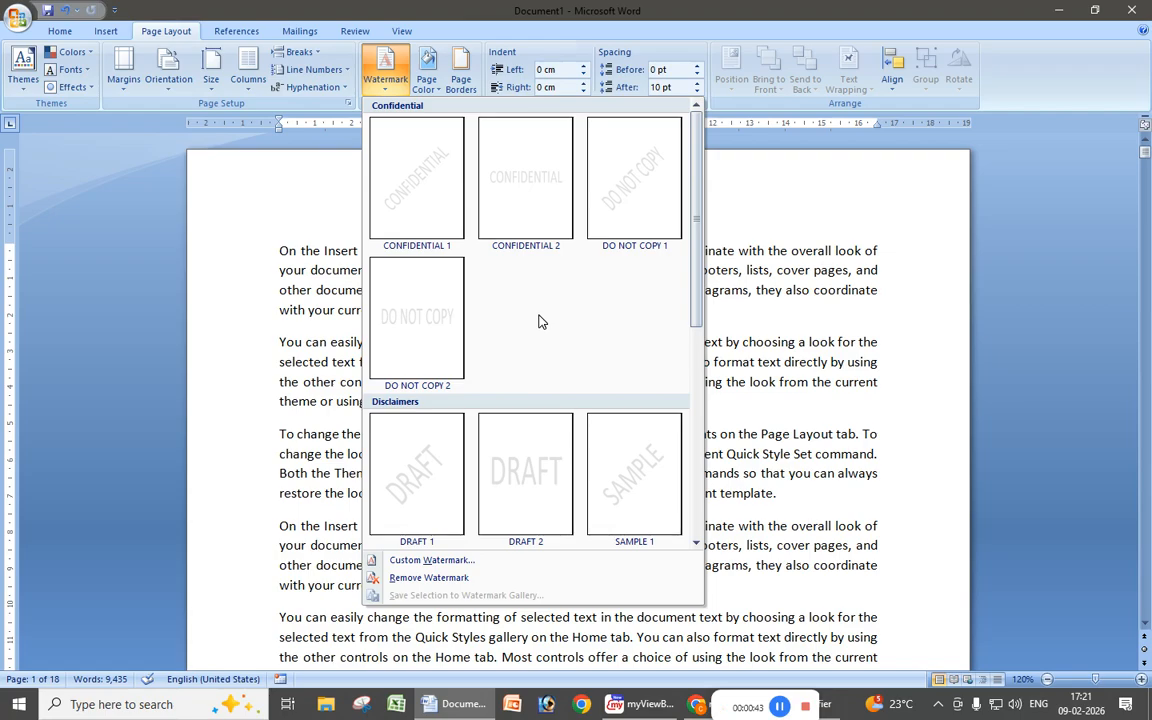
pyautogui.click(427, 200)
pyautogui.scroll(-4, 427, 200)
pyautogui.scroll(-2, 520, 465)
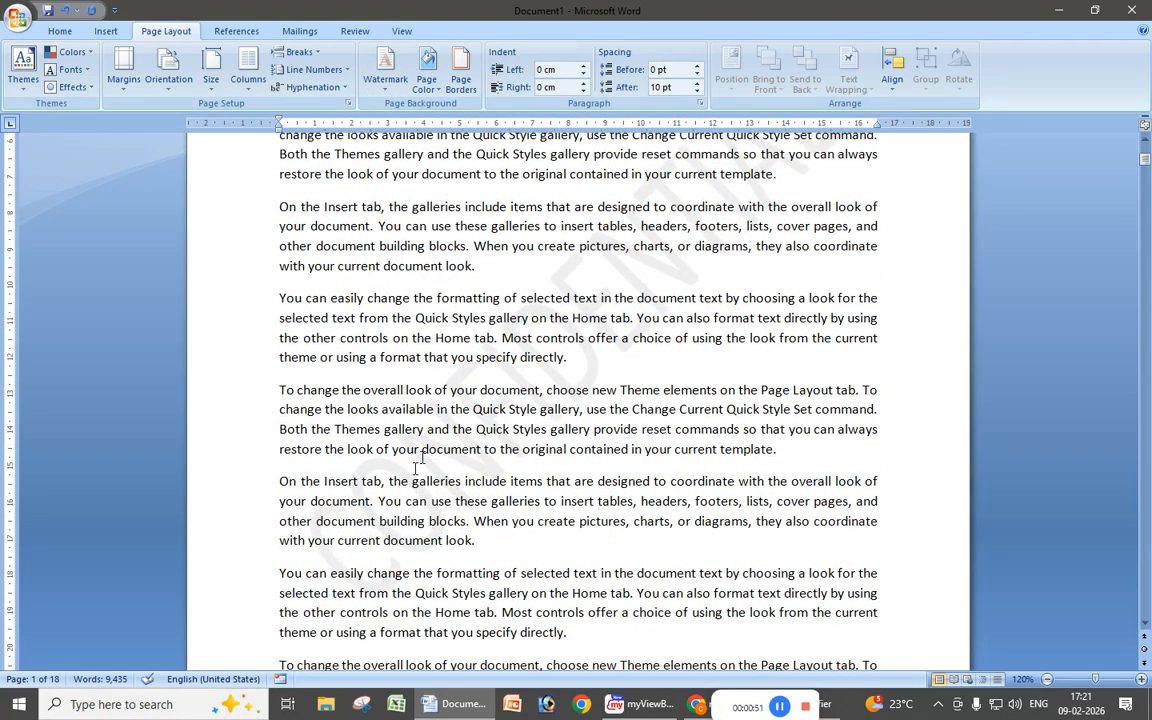
pyautogui.scroll(-4, 535, 300)
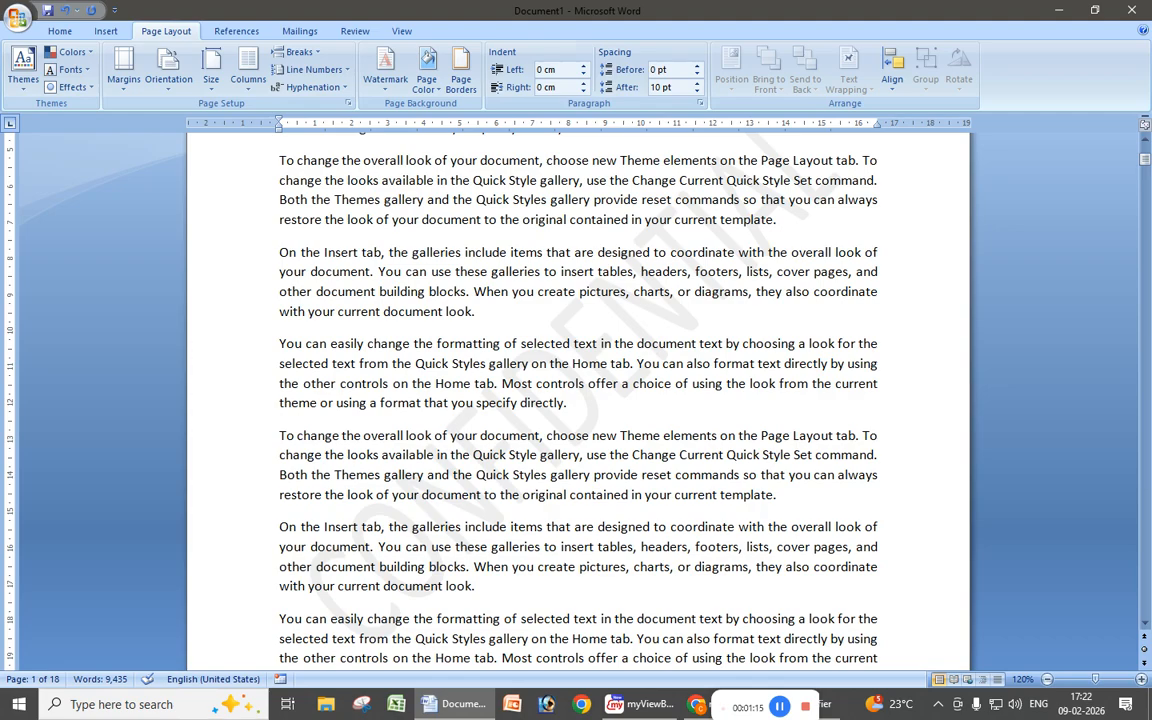
pyautogui.scroll(5, 578, 400)
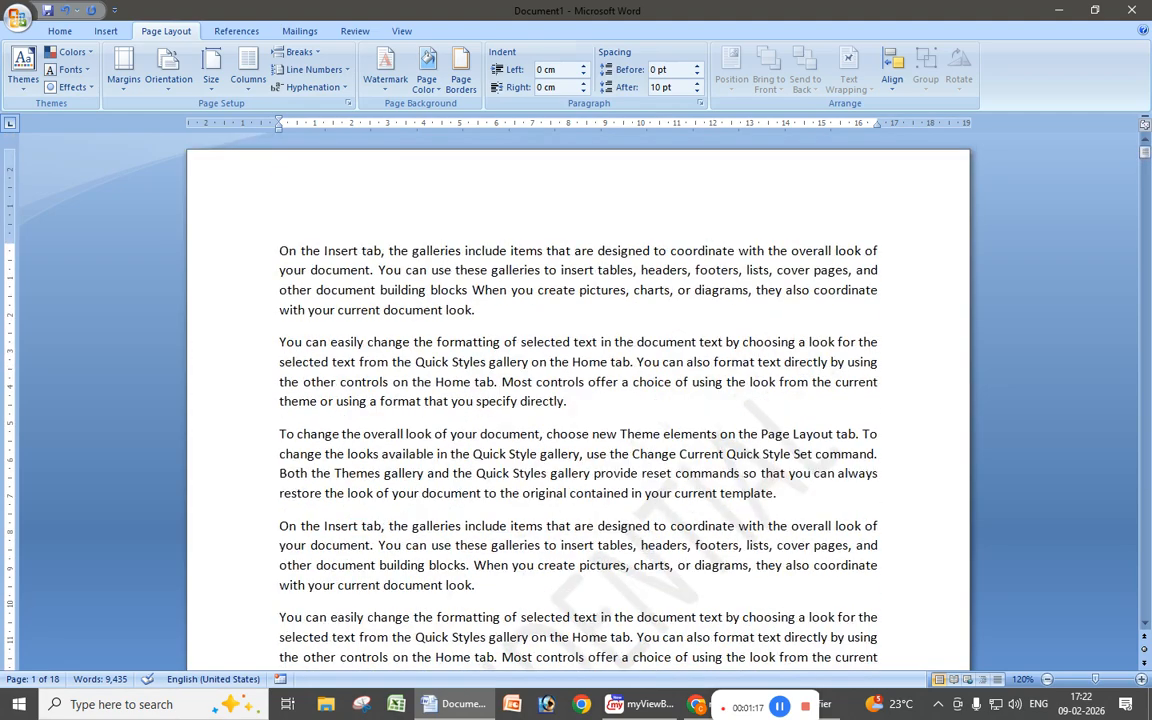
# Replace the document's watermark with the horizontal CONFIDENTIAL 2 preset
pyautogui.click(385, 75)
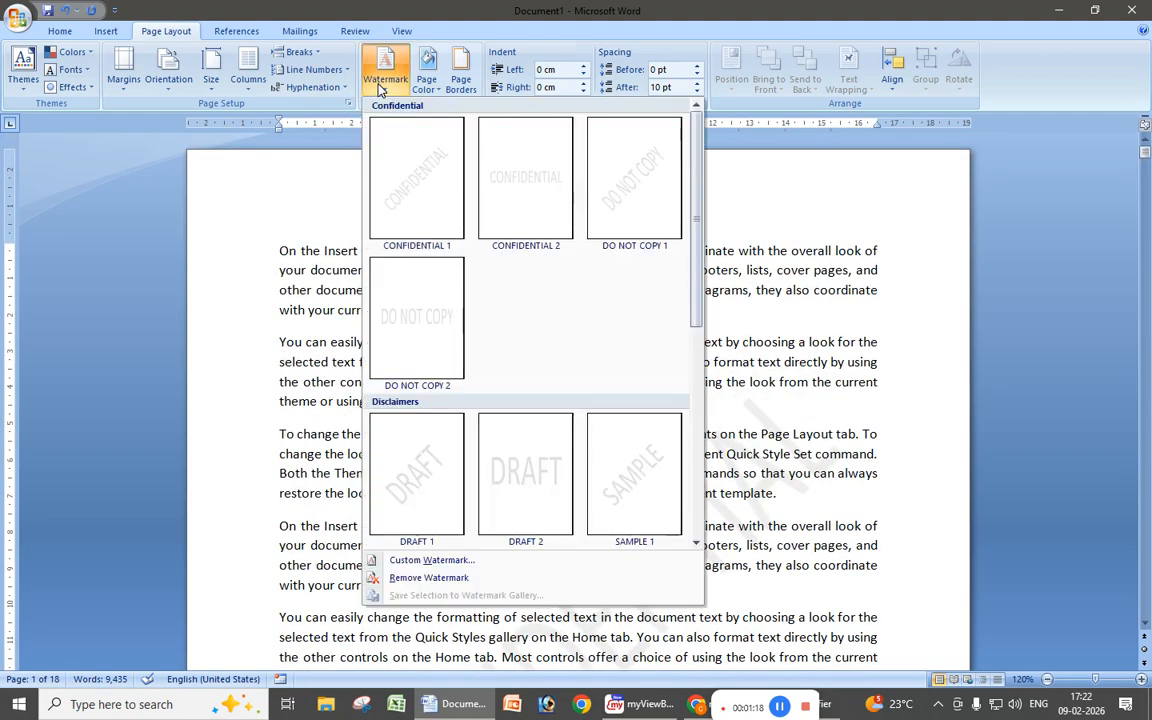
pyautogui.click(526, 185)
pyautogui.scroll(-6, 530, 320)
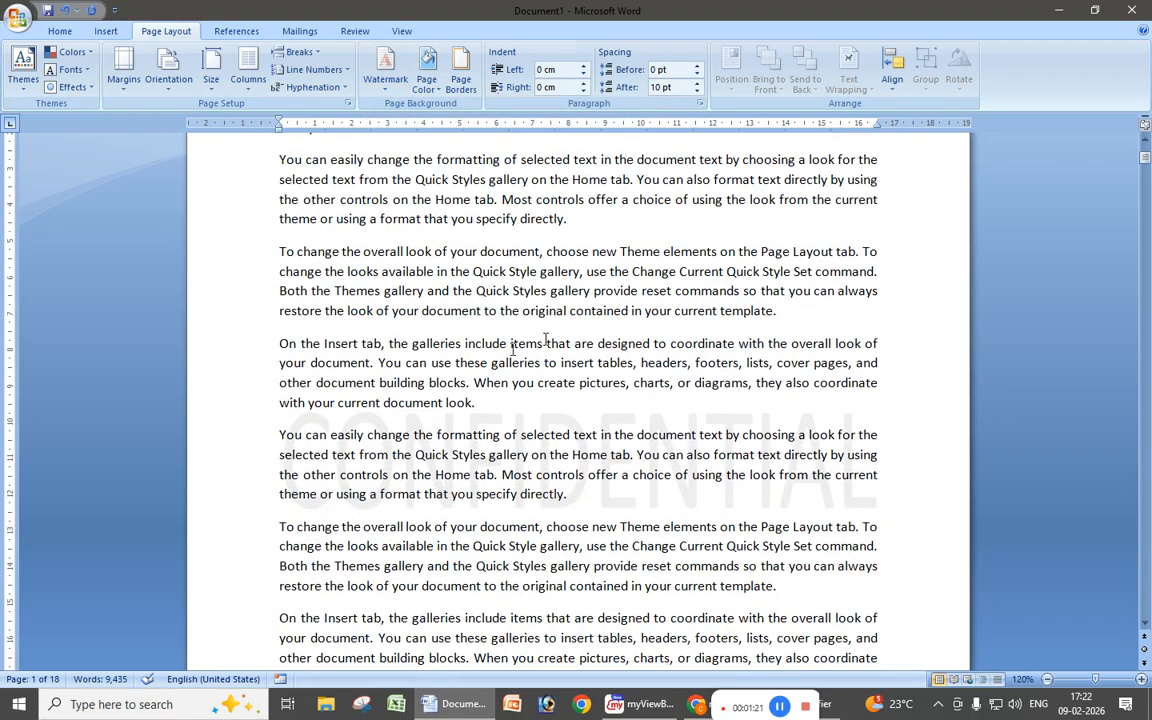
# Check the horizontal CONFIDENTIAL watermark across the pages in print preview, and return to the document
pyautogui.click(18, 20)
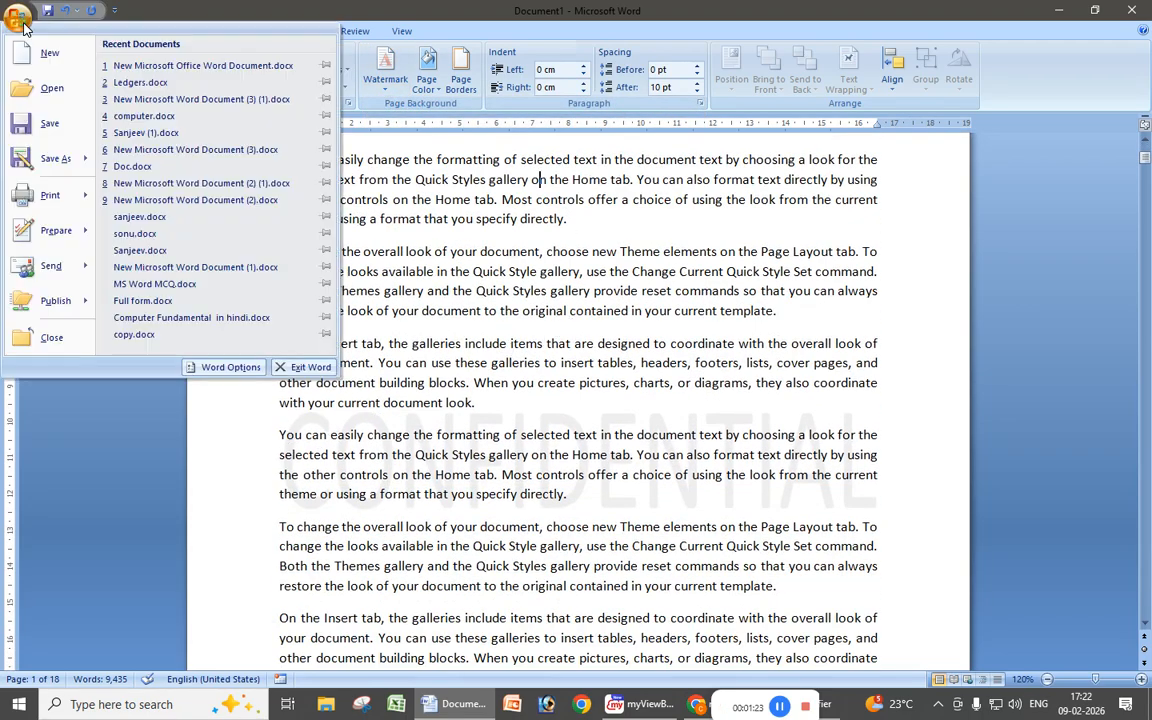
pyautogui.moveTo(52, 197)
pyautogui.click(140, 158)
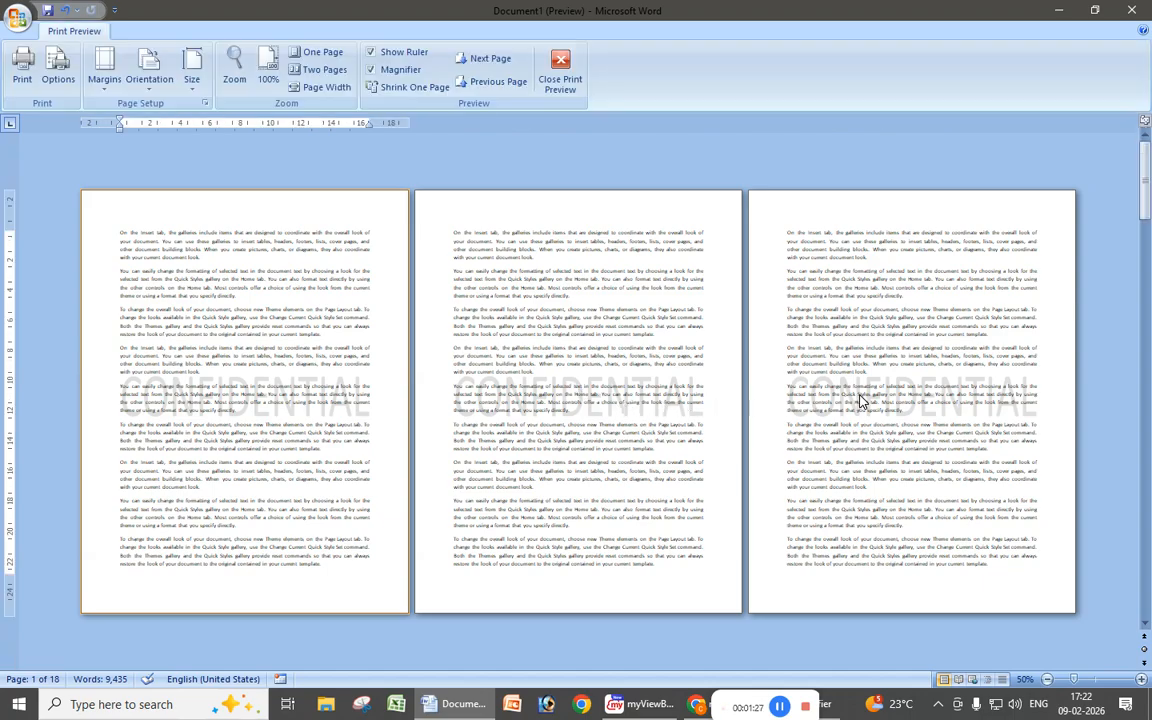
pyautogui.click(557, 75)
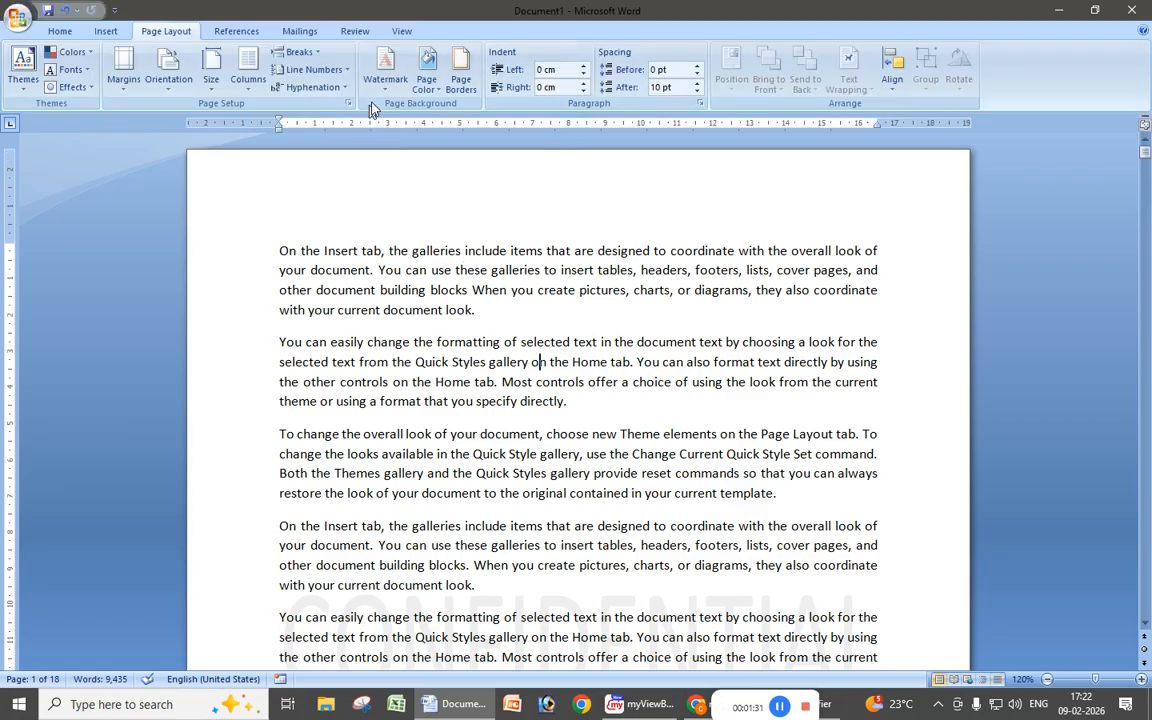
# Switch the watermark back to the CONFIDENTIAL 1 preset, and remove the watermark from the document
pyautogui.click(385, 72)
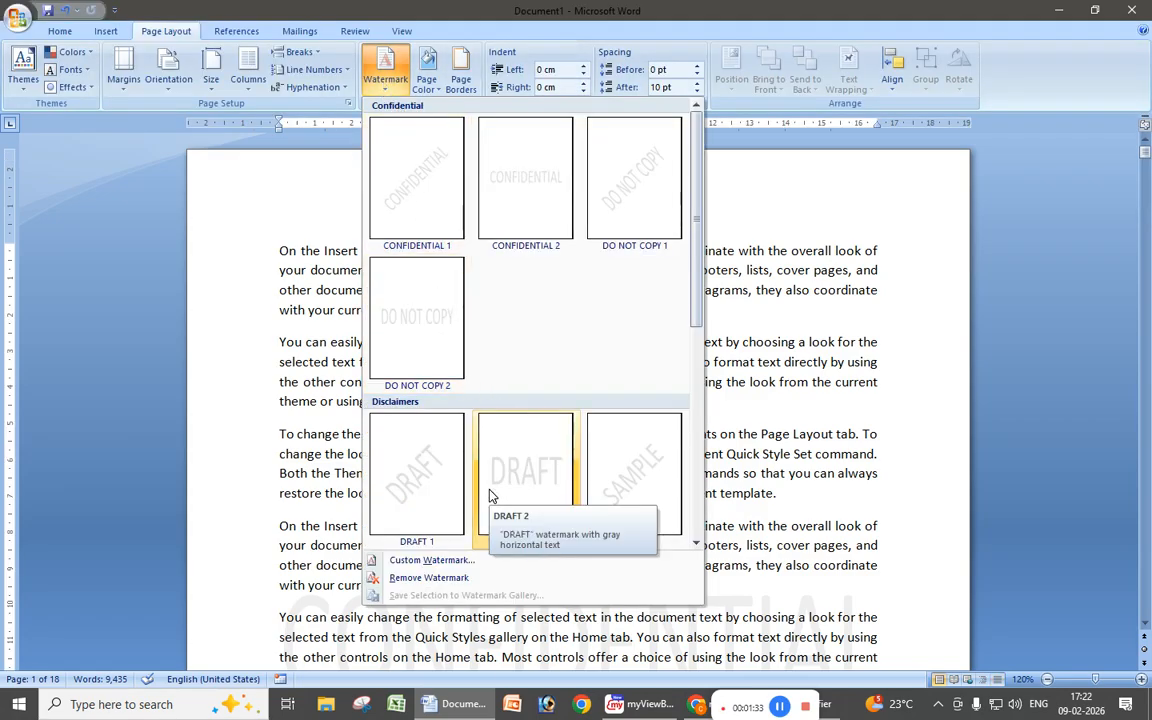
pyautogui.click(425, 202)
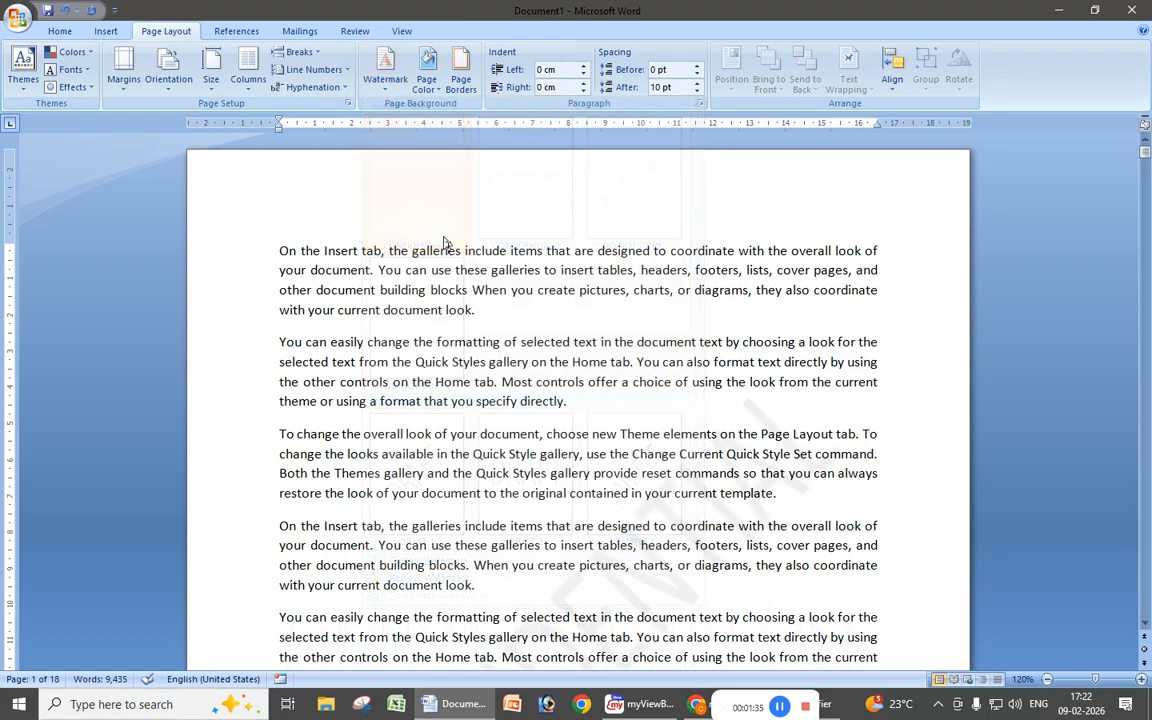
pyautogui.click(387, 85)
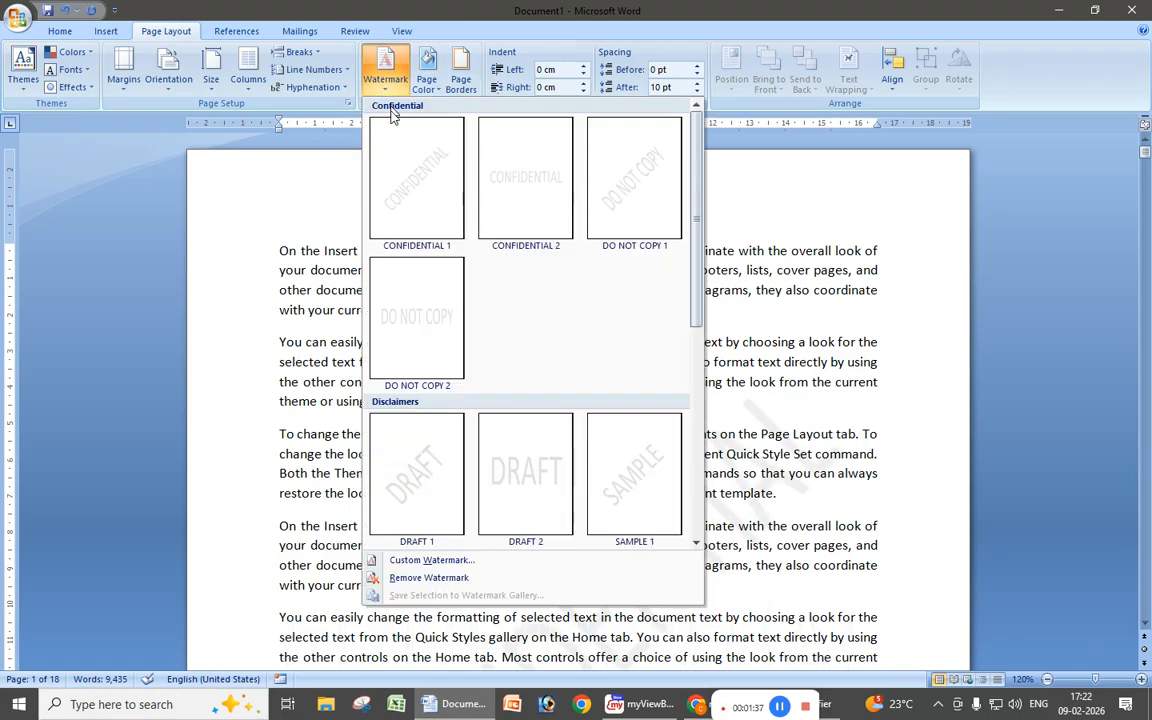
pyautogui.click(429, 579)
pyautogui.scroll(-4, 551, 415)
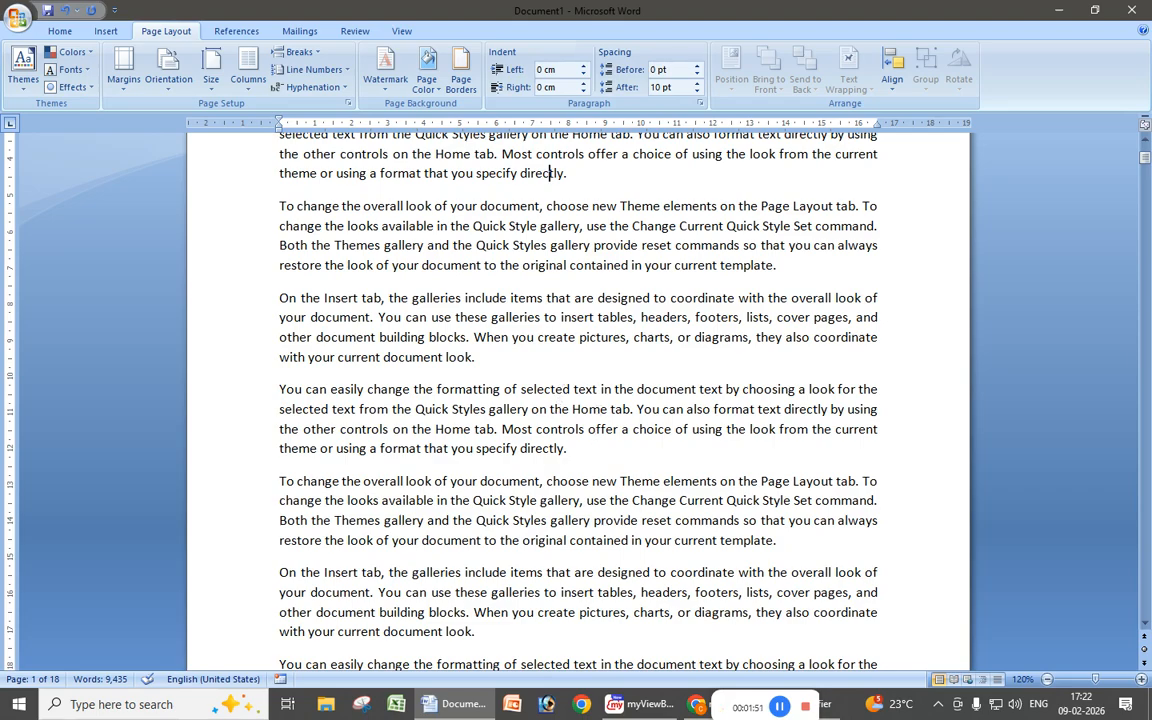
pyautogui.scroll(4, 495, 157)
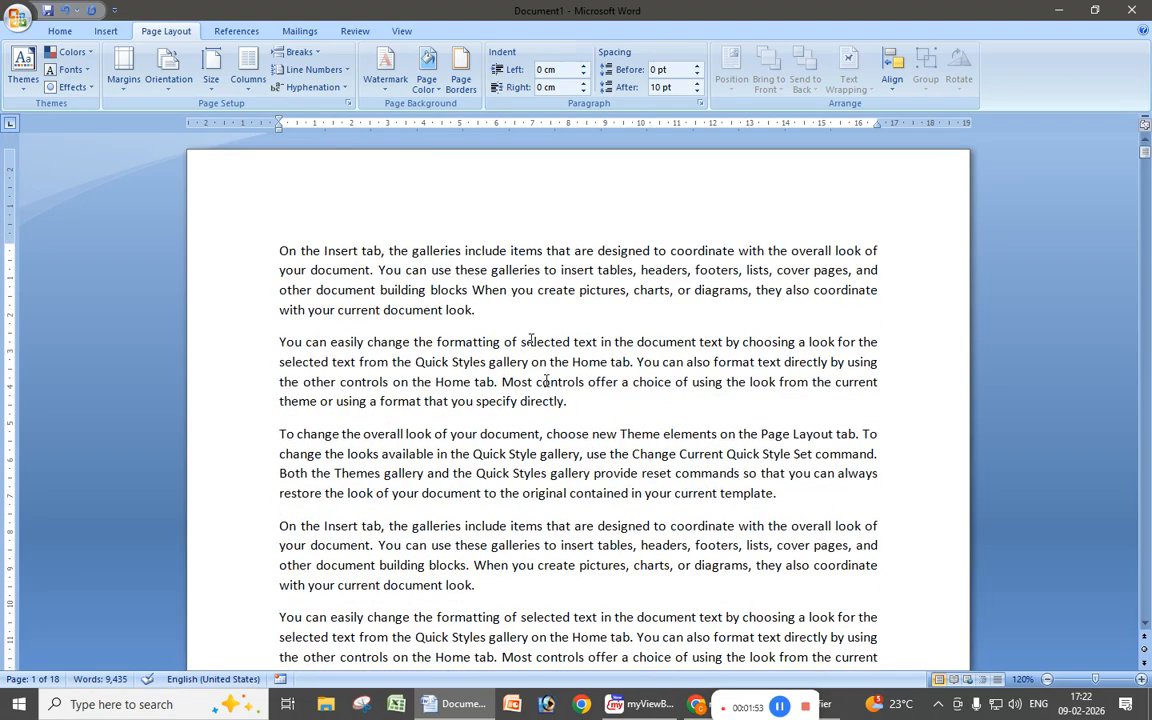
# Start a custom watermark and set its type to Picture watermark
pyautogui.click(385, 80)
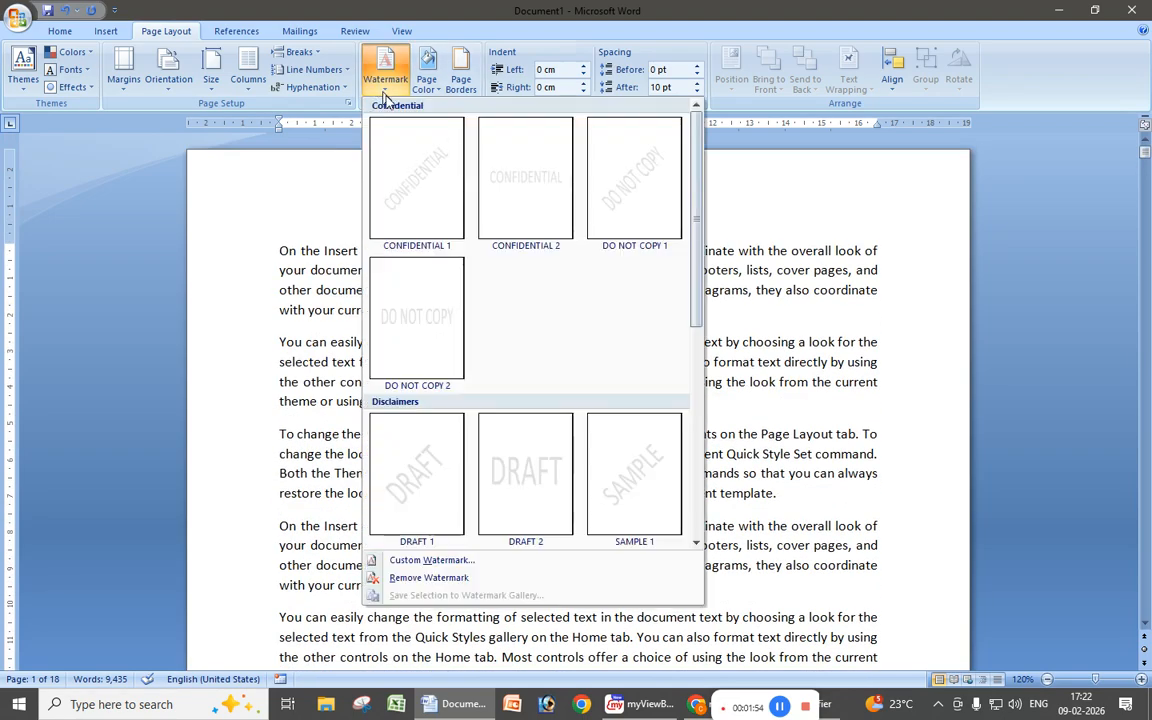
pyautogui.click(430, 561)
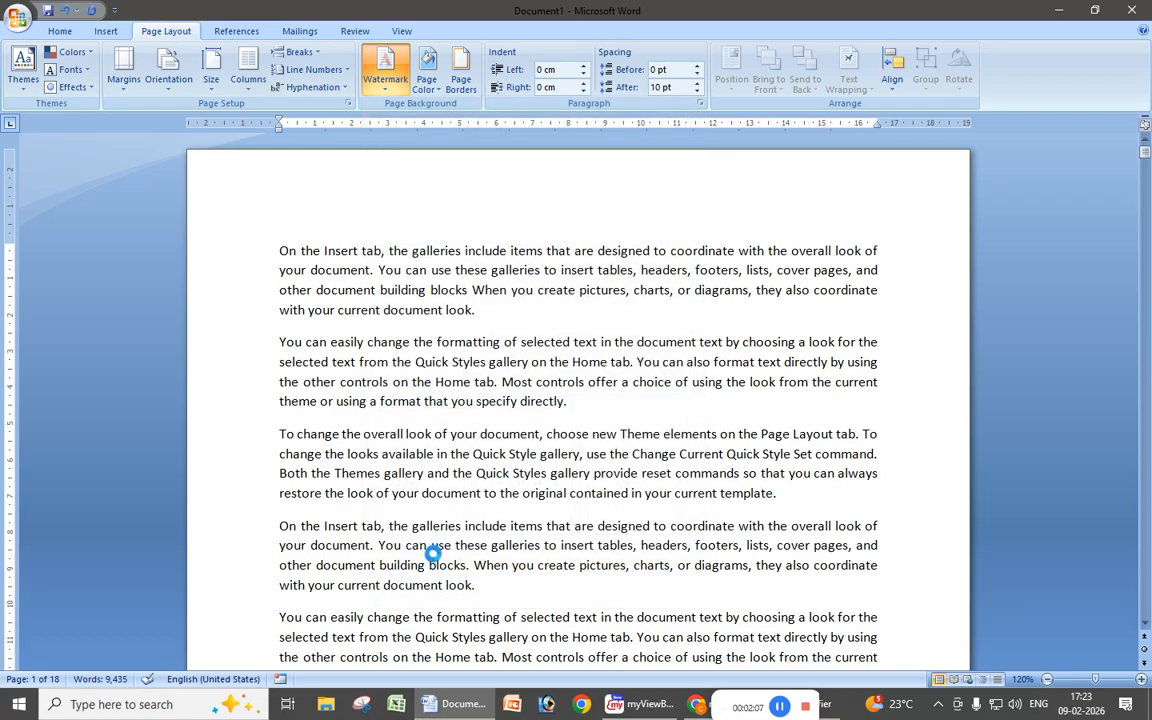
pyautogui.moveTo(488, 205); pyautogui.dragTo(521, 281)
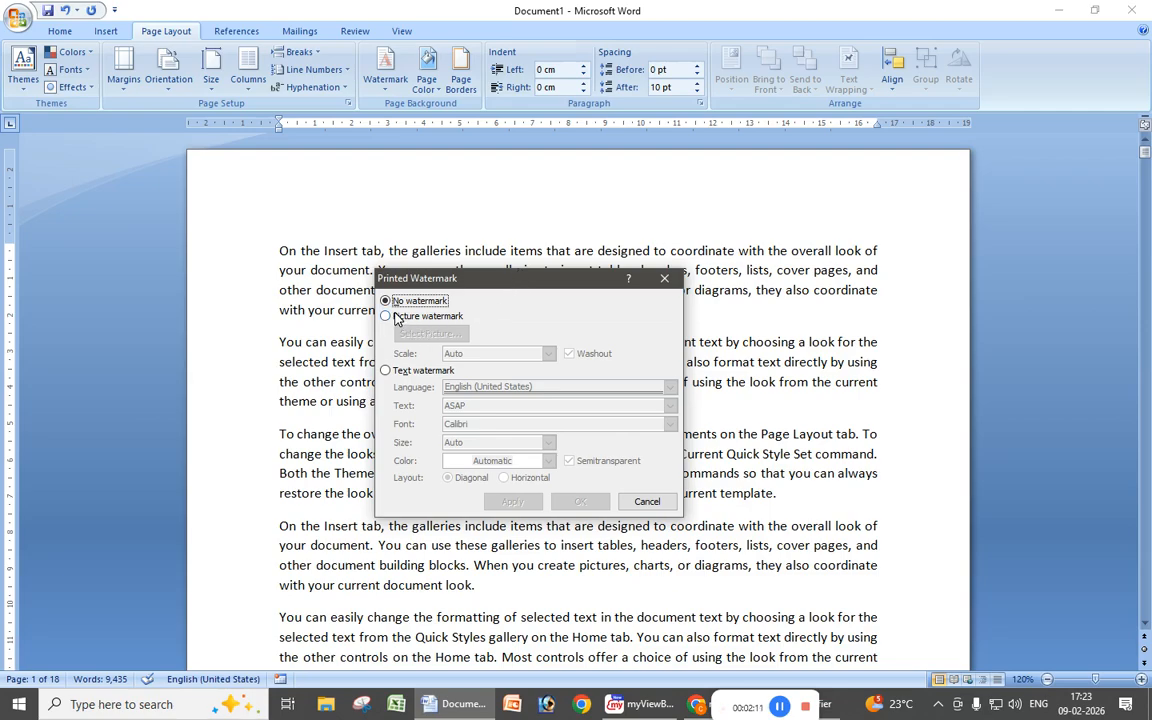
pyautogui.click(387, 316)
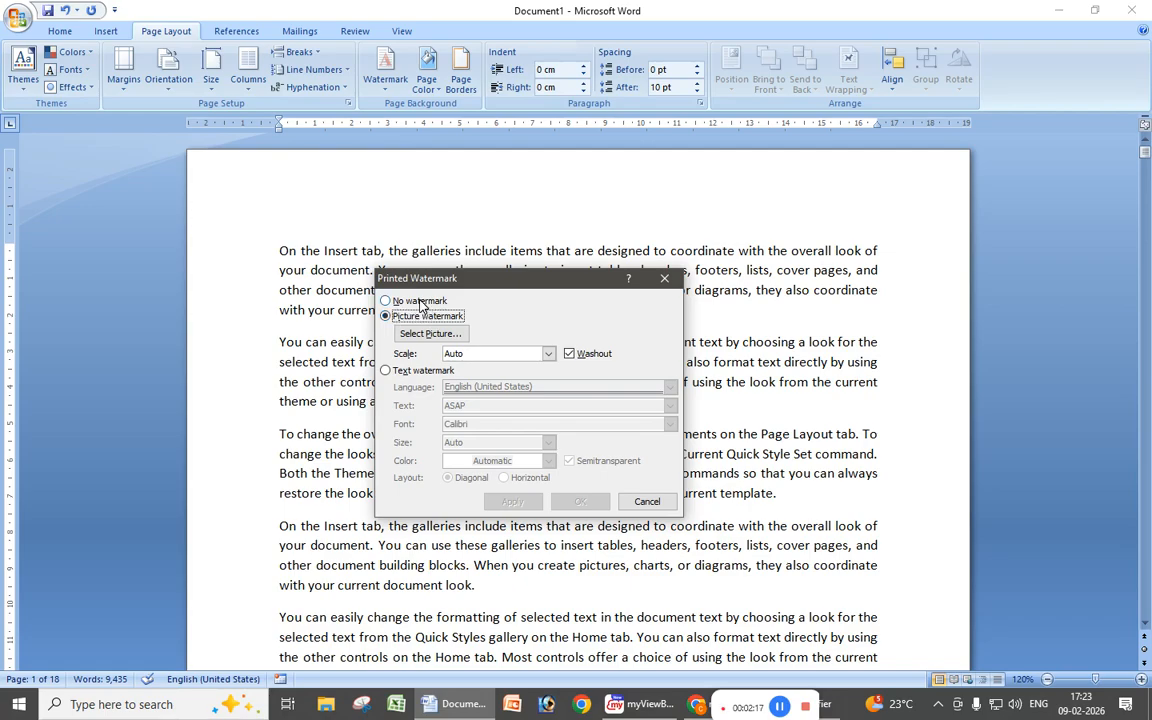
pyautogui.click(421, 302)
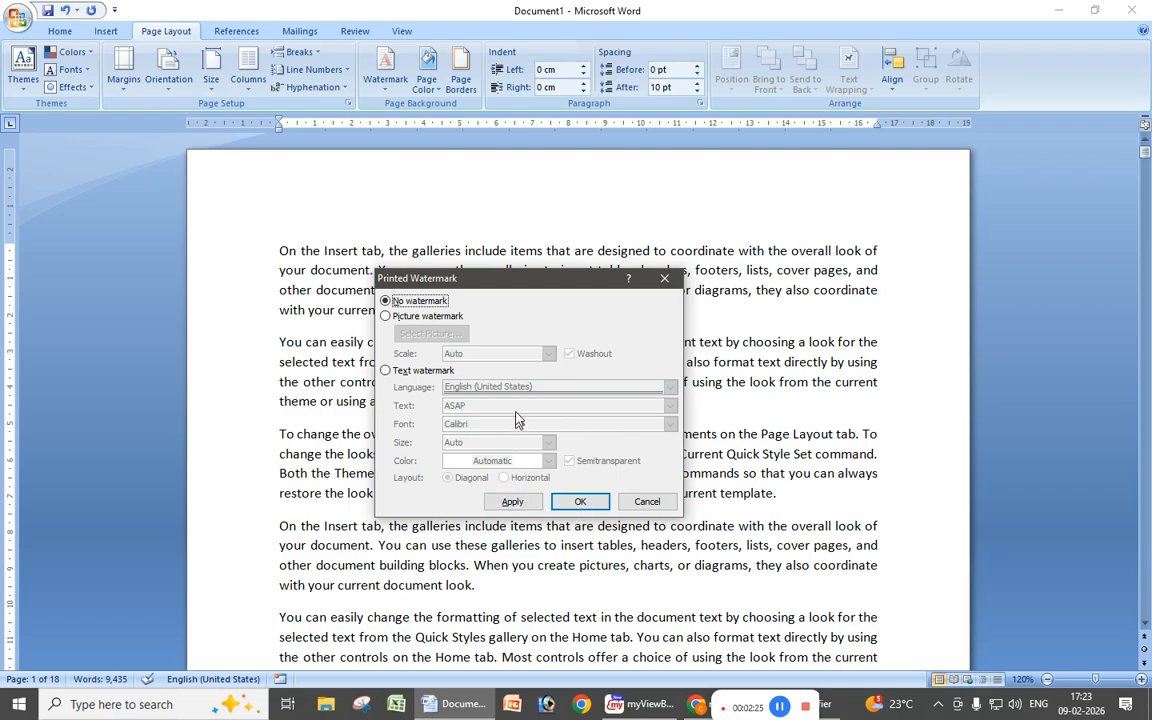
pyautogui.click(427, 316)
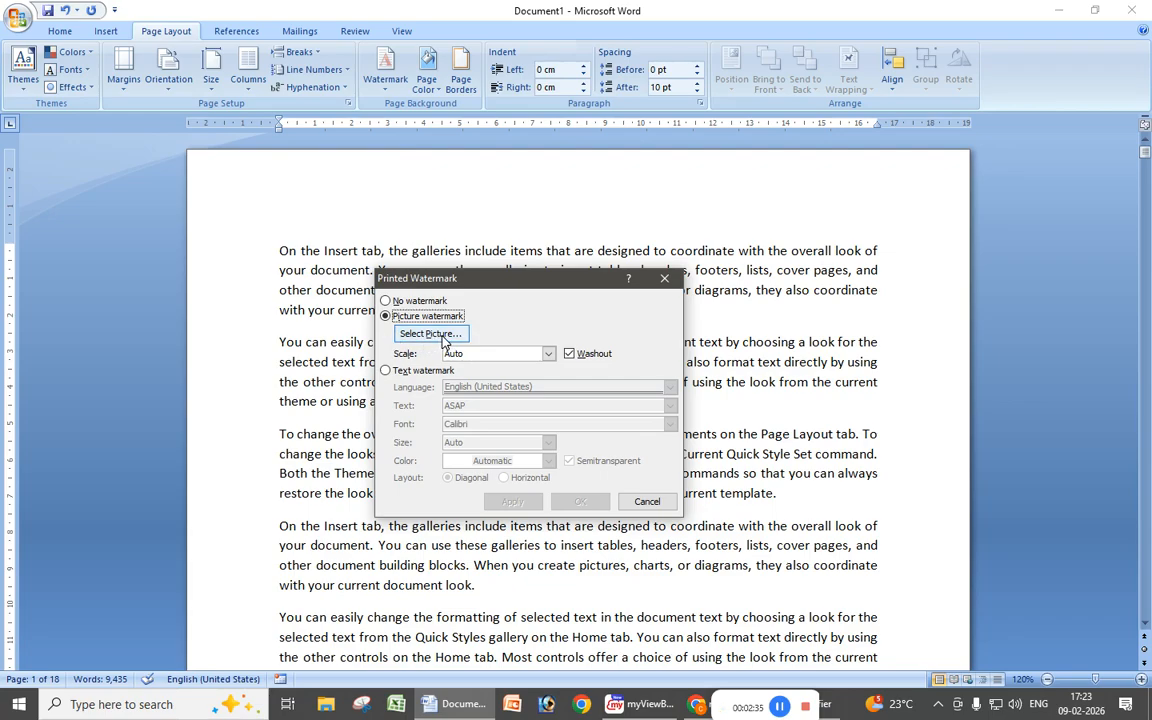
# Choose cdc0afc4-c019-467b-9649-b579dd6acc79.jpg from the Desktop as the watermark picture, and apply it to the document with Auto scale and Washout
pyautogui.click(445, 336)
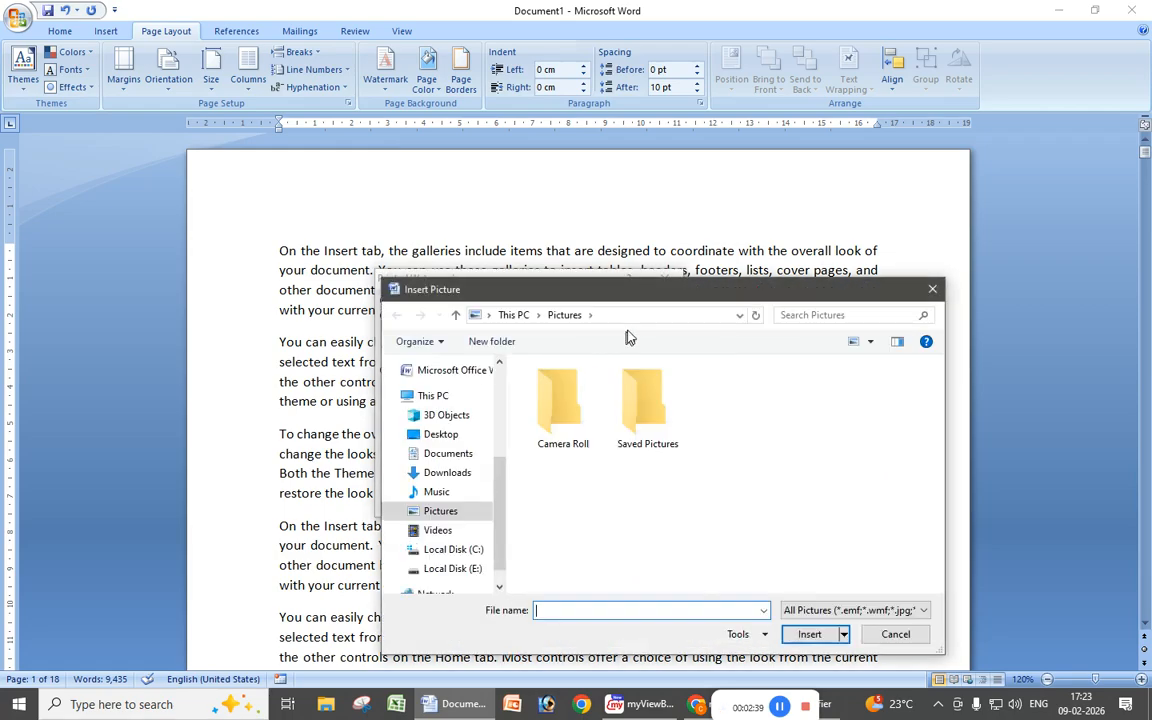
pyautogui.click(444, 436)
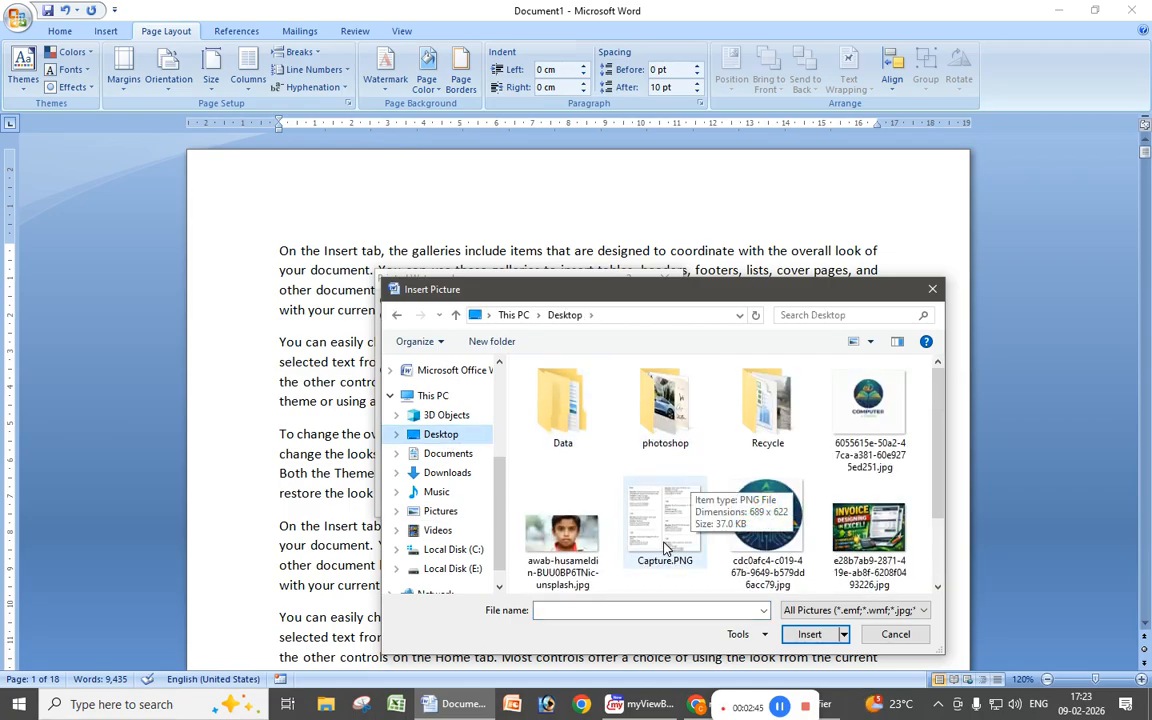
pyautogui.scroll(-1, 668, 540)
pyautogui.click(766, 415)
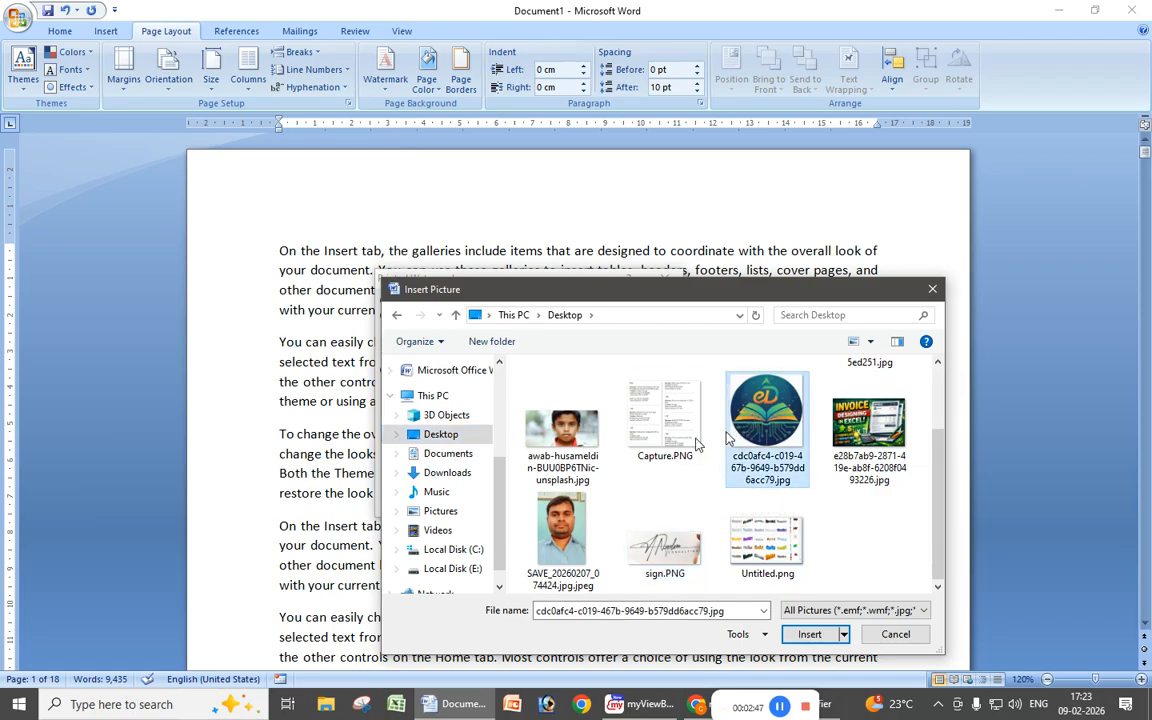
pyautogui.click(808, 635)
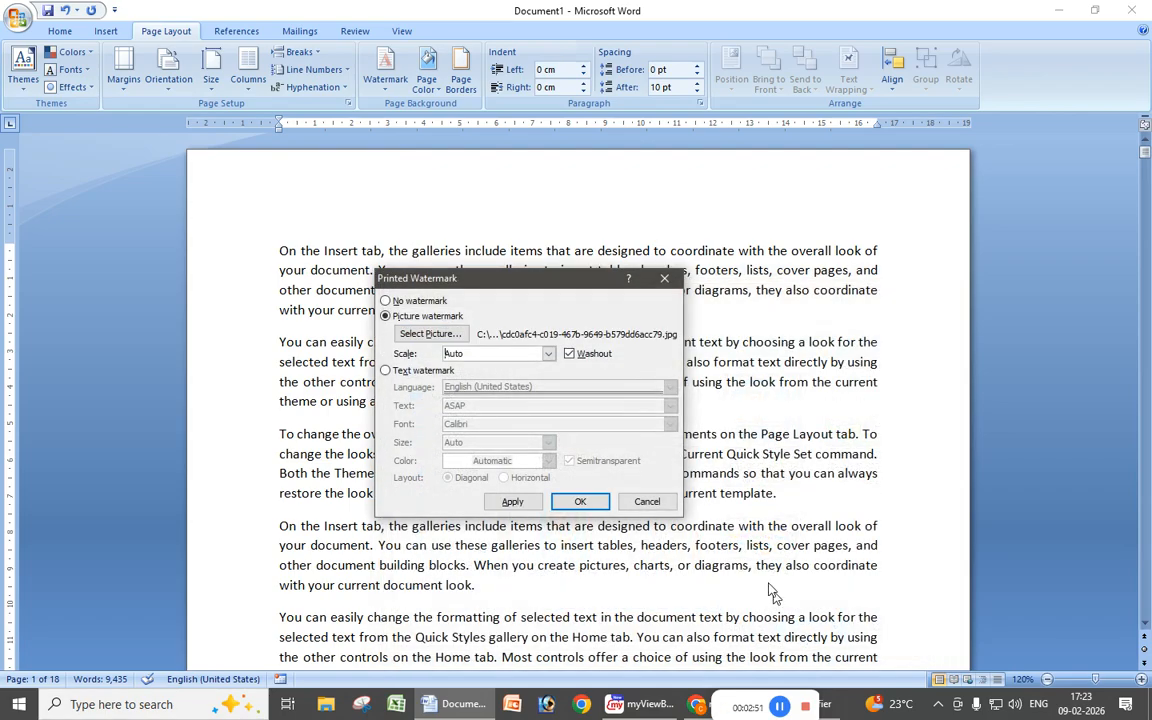
pyautogui.click(512, 503)
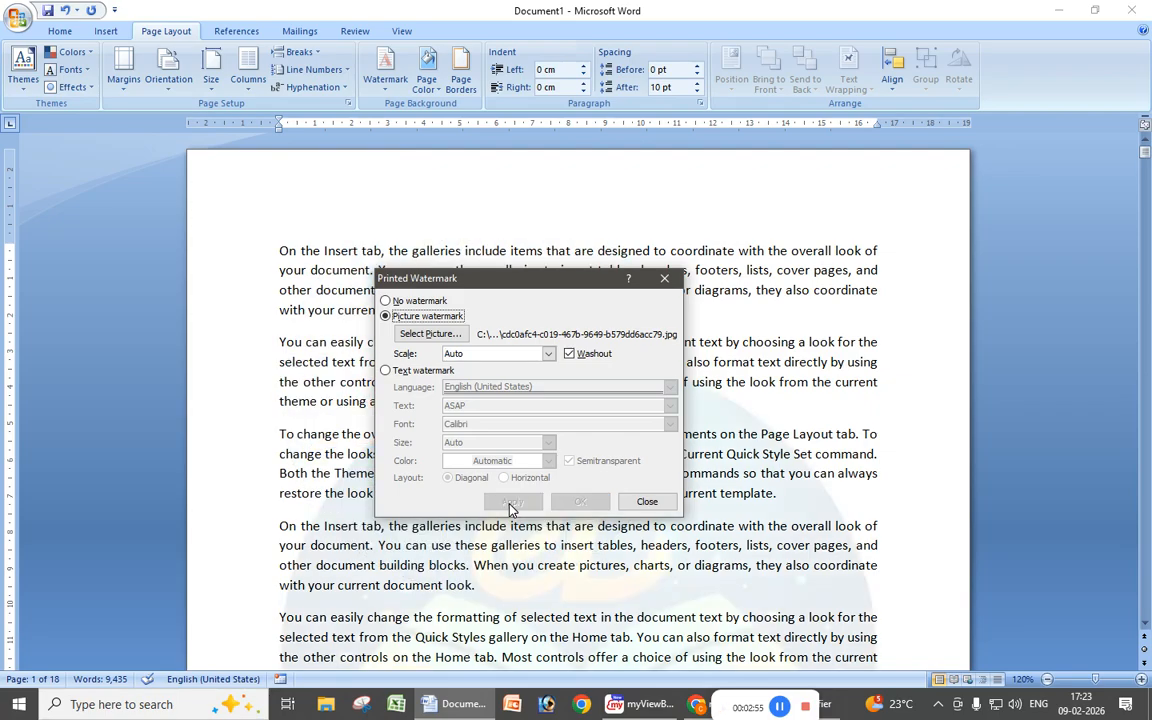
pyautogui.click(647, 501)
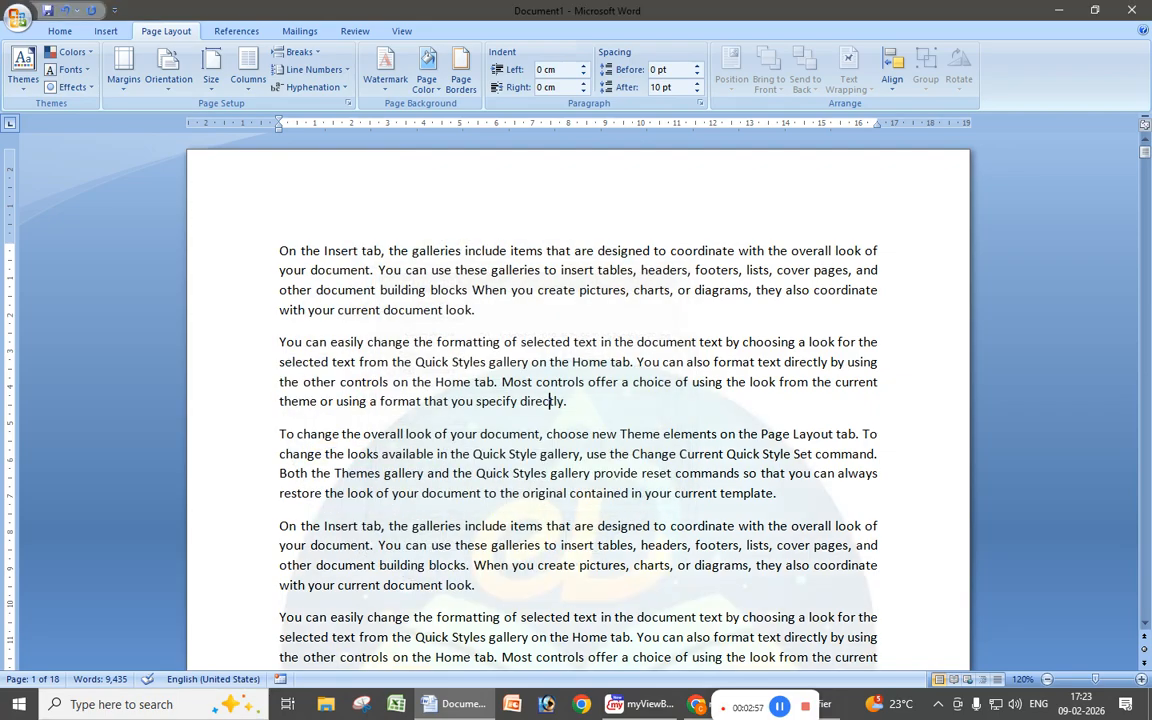
pyautogui.scroll(-4, 647, 501)
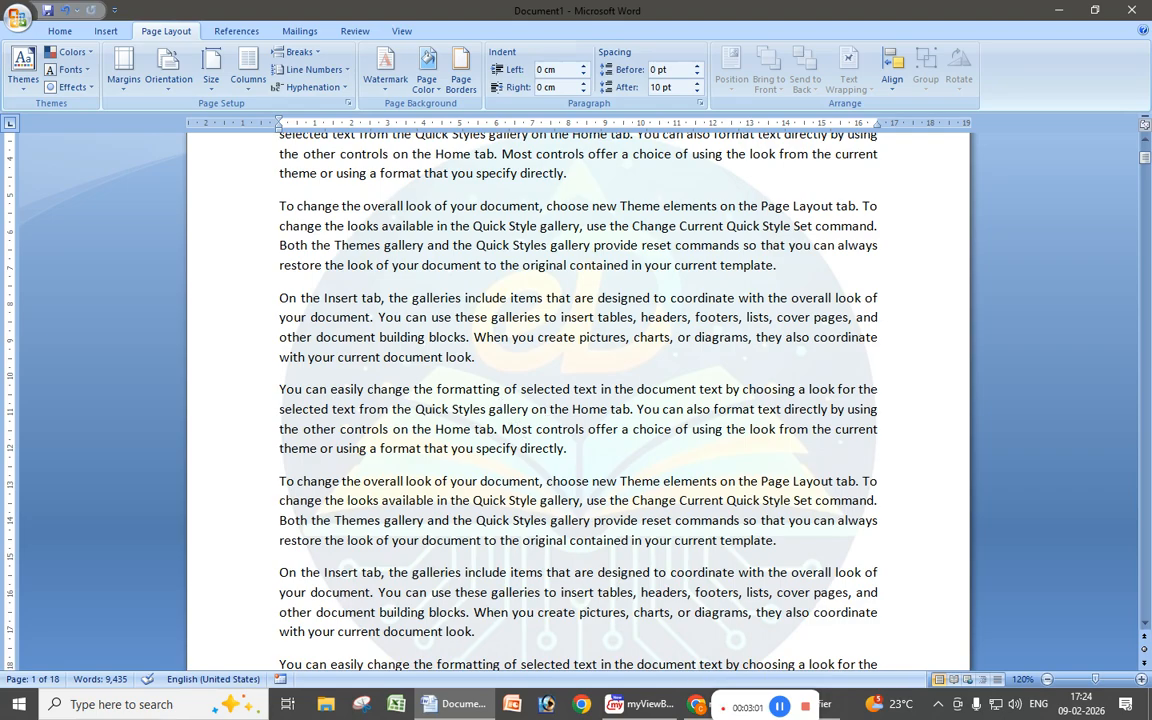
# Check the picture watermark across the pages in print preview, and return to the document
pyautogui.click(16, 24)
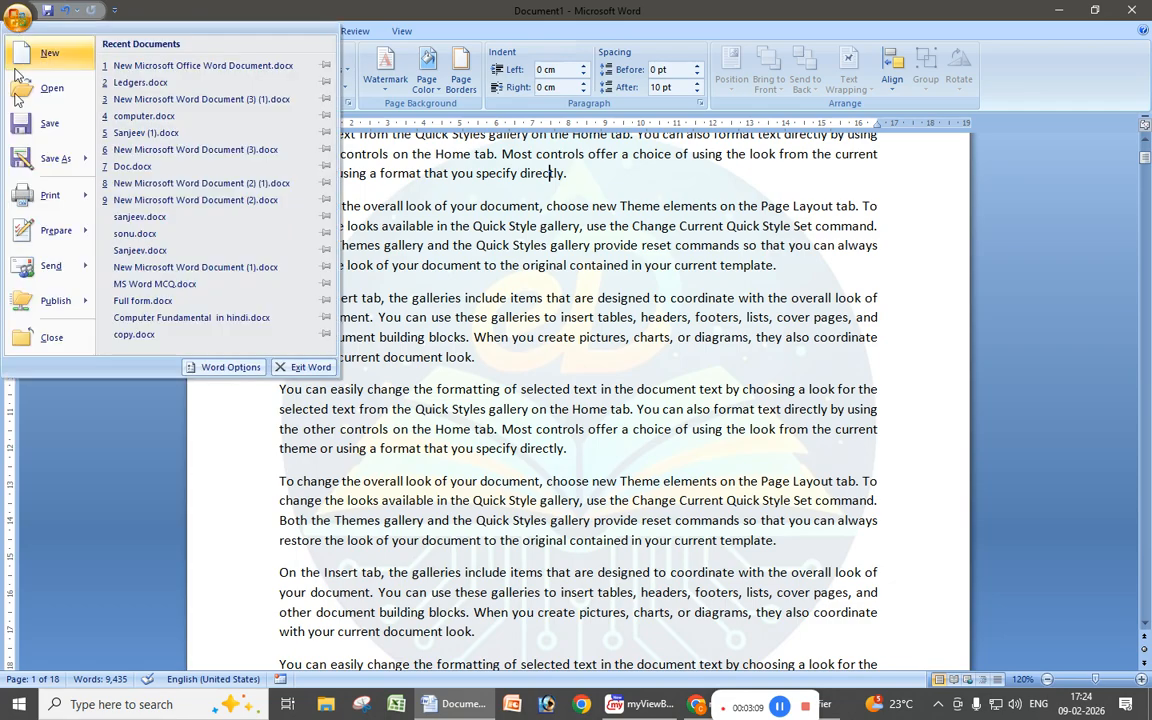
pyautogui.moveTo(42, 203)
pyautogui.click(220, 158)
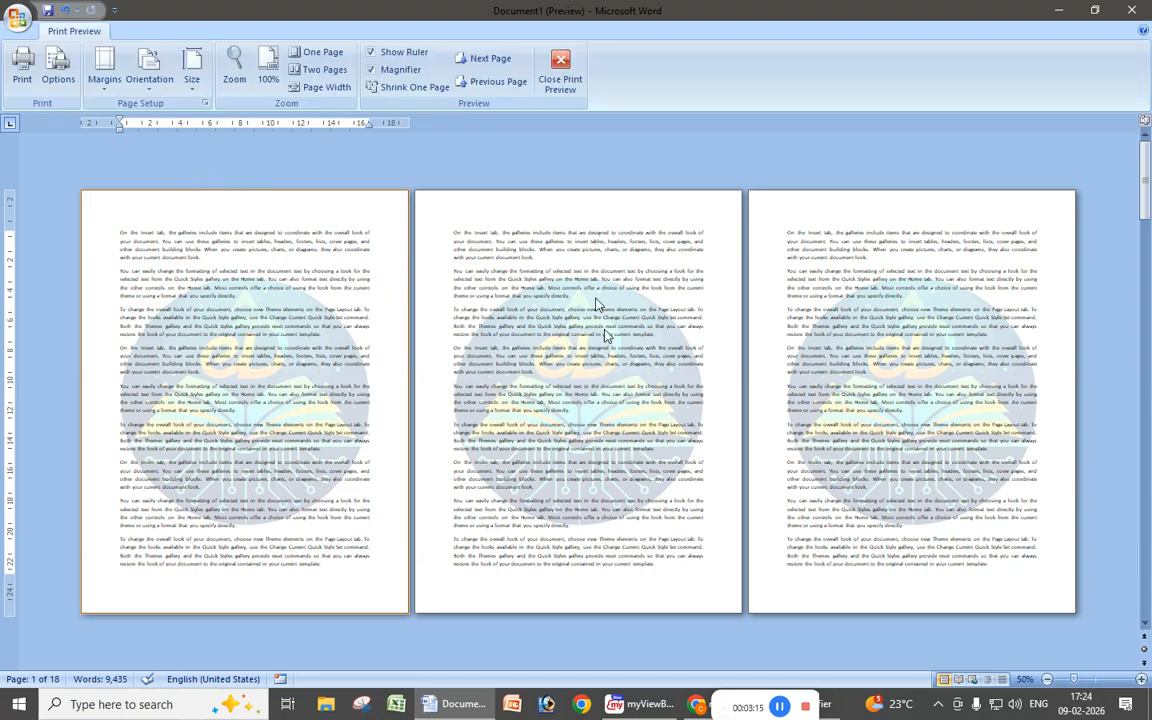
pyautogui.click(562, 72)
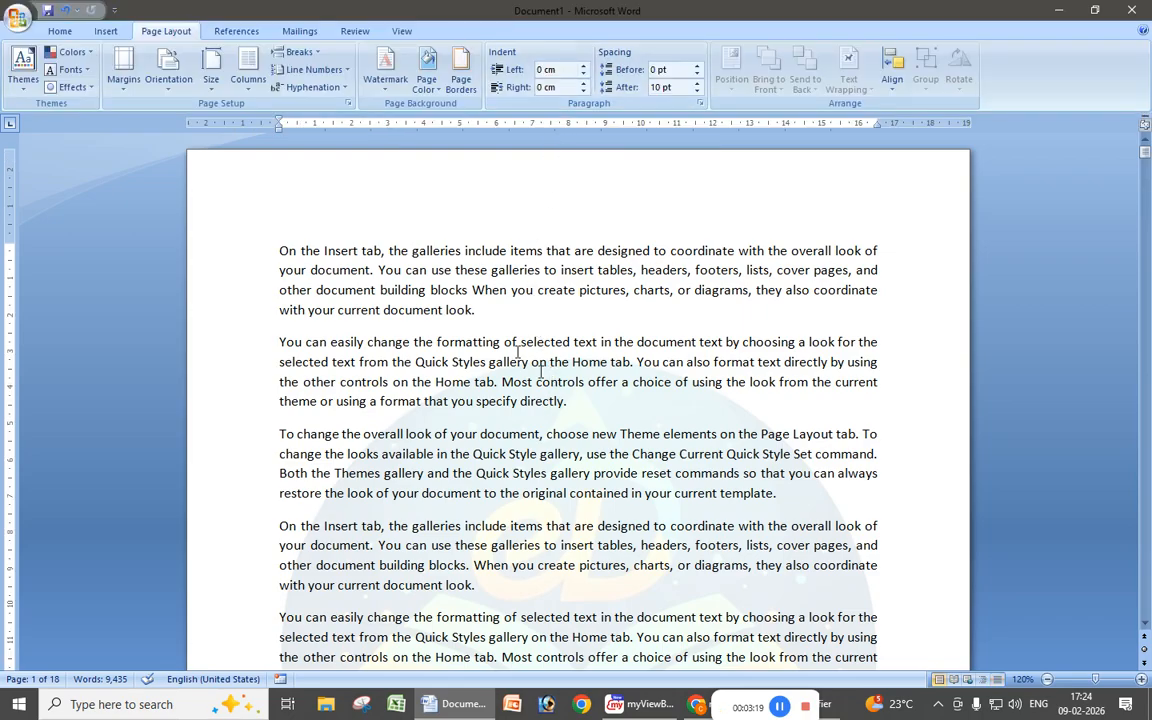
# Set the picture watermark's scale to 100%, apply it, and check its size on the page
pyautogui.click(388, 84)
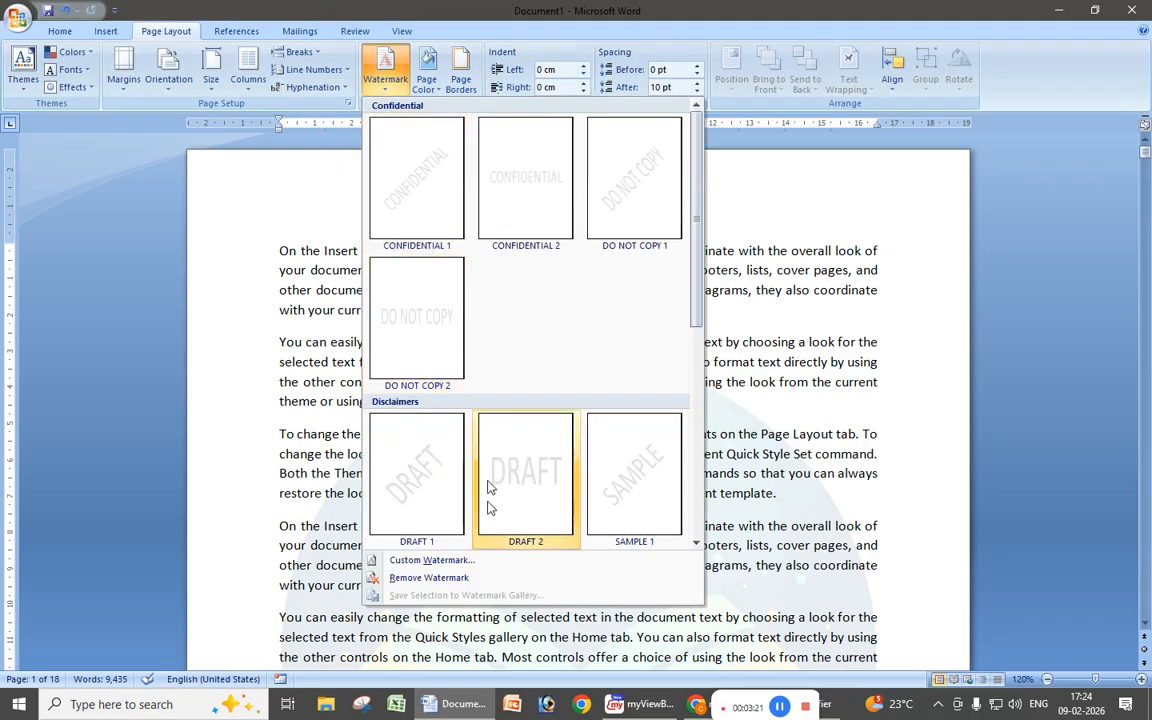
pyautogui.click(443, 561)
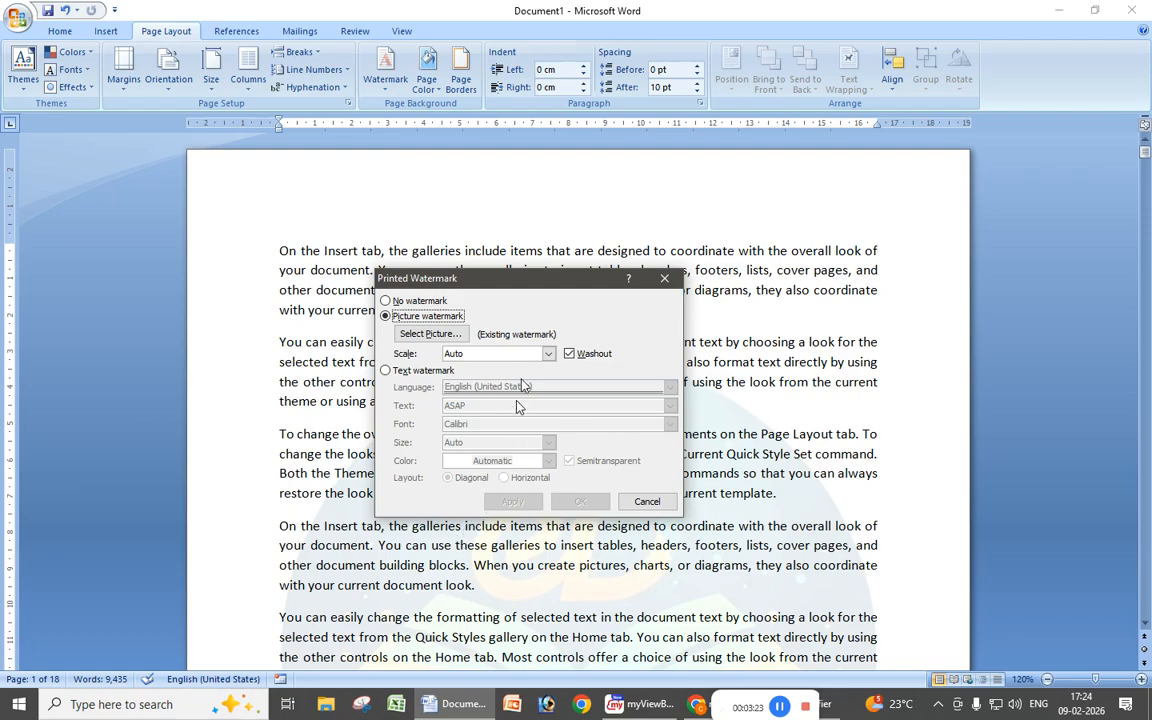
pyautogui.moveTo(521, 284); pyautogui.dragTo(382, 254)
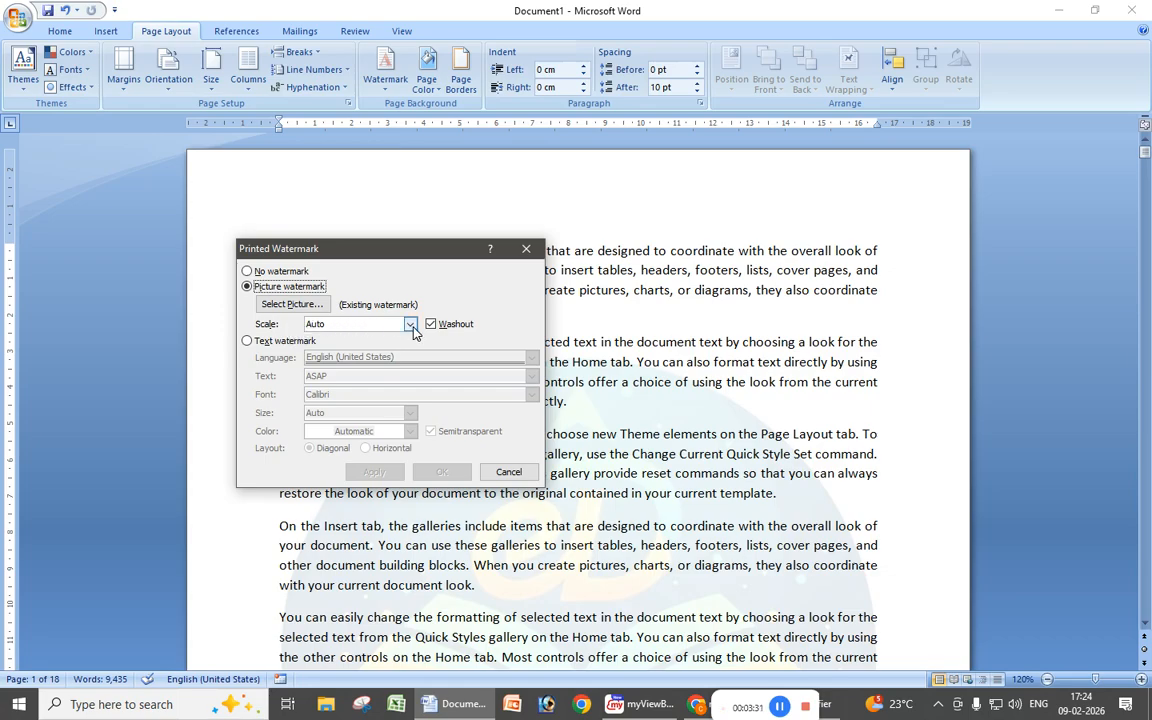
pyautogui.click(412, 327)
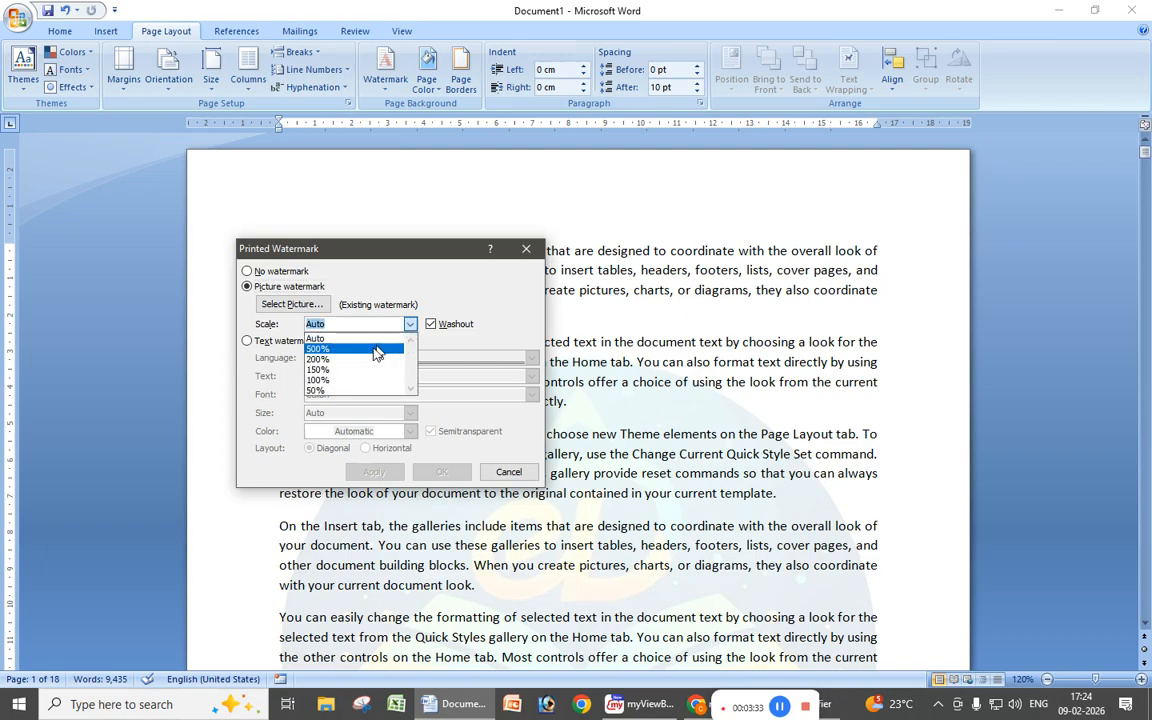
pyautogui.click(316, 381)
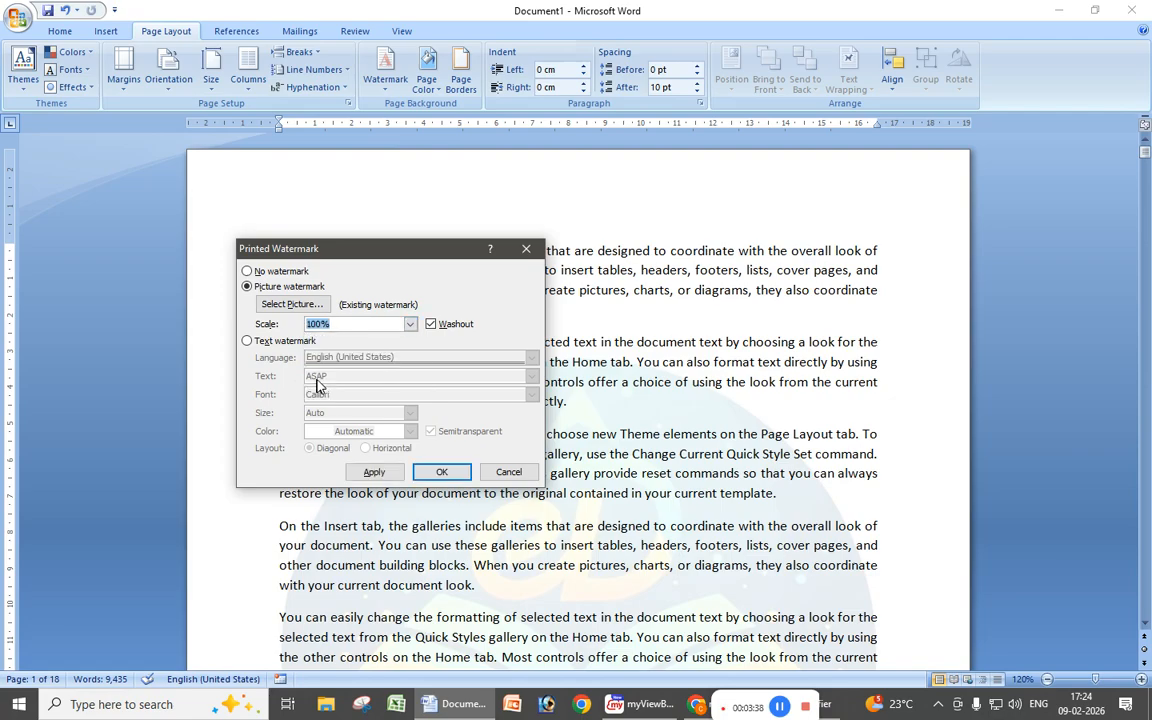
pyautogui.click(373, 471)
pyautogui.click(508, 472)
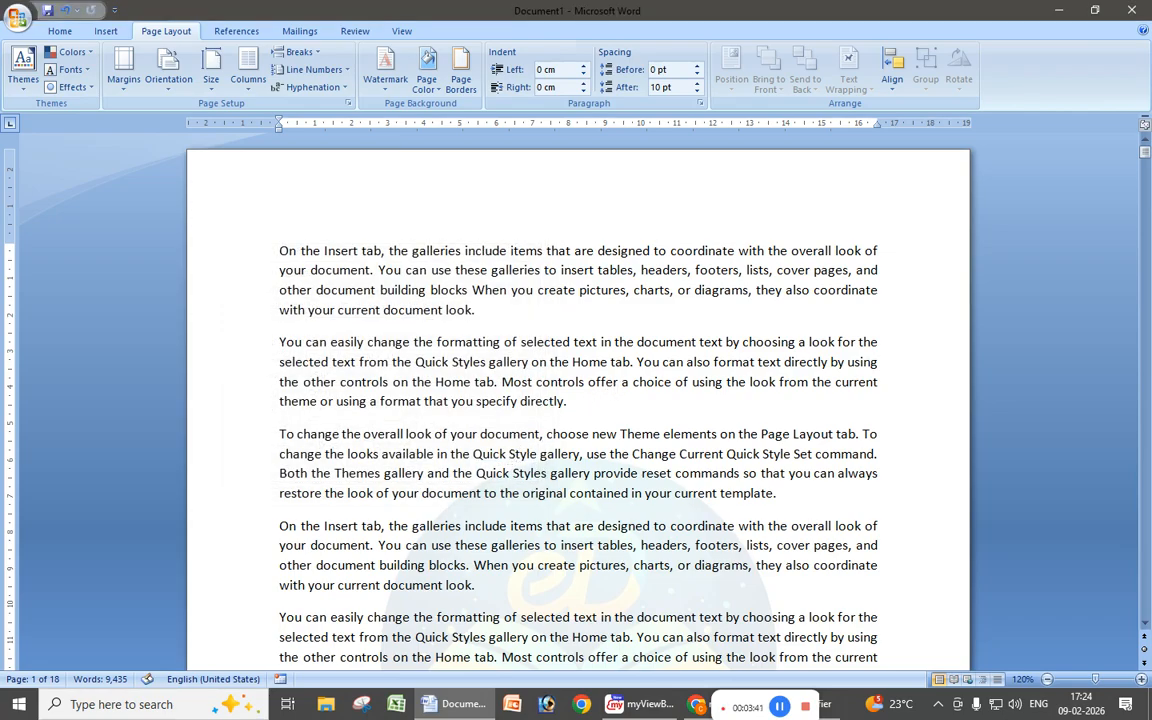
pyautogui.scroll(-3, 578, 400)
pyautogui.scroll(-2, 578, 400)
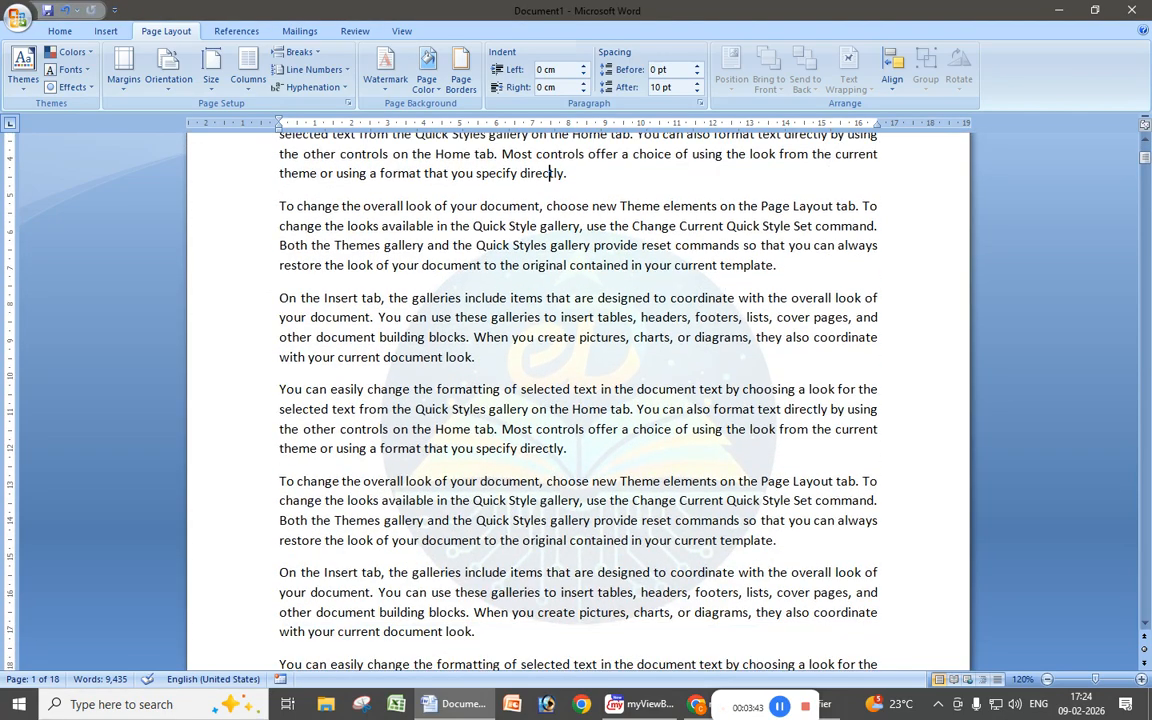
pyautogui.scroll(-3, 503, 300)
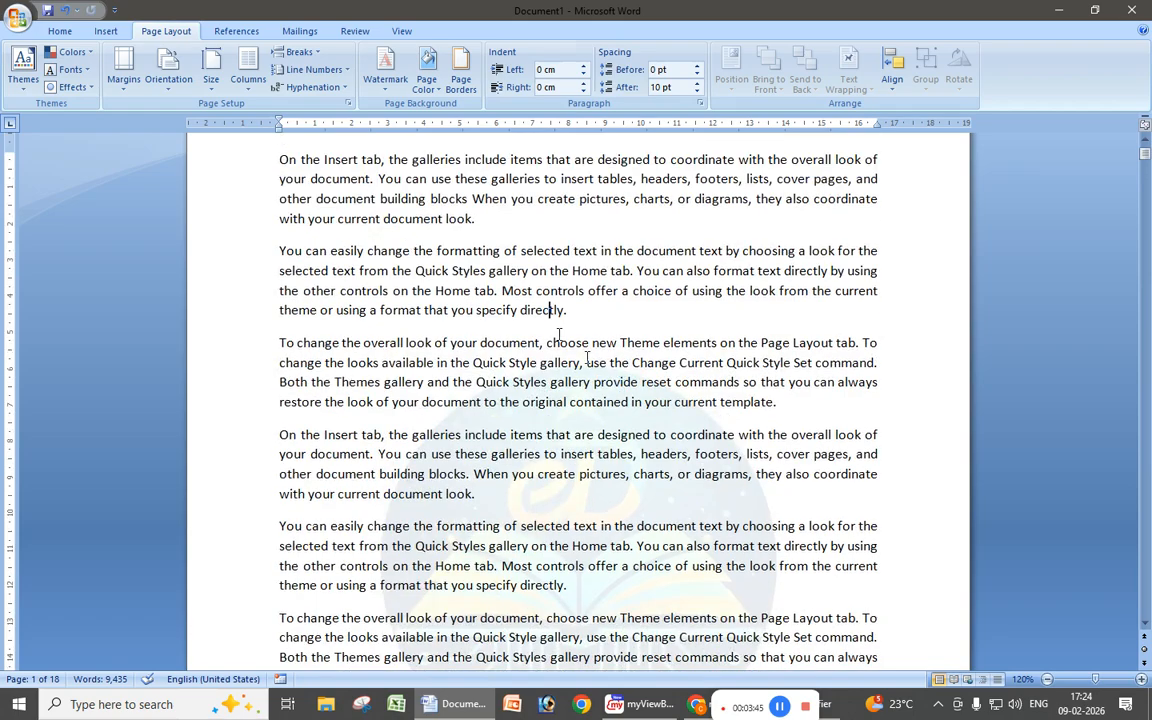
# Reopen the custom watermark settings and apply a 200% scale to the picture watermark
pyautogui.click(381, 82)
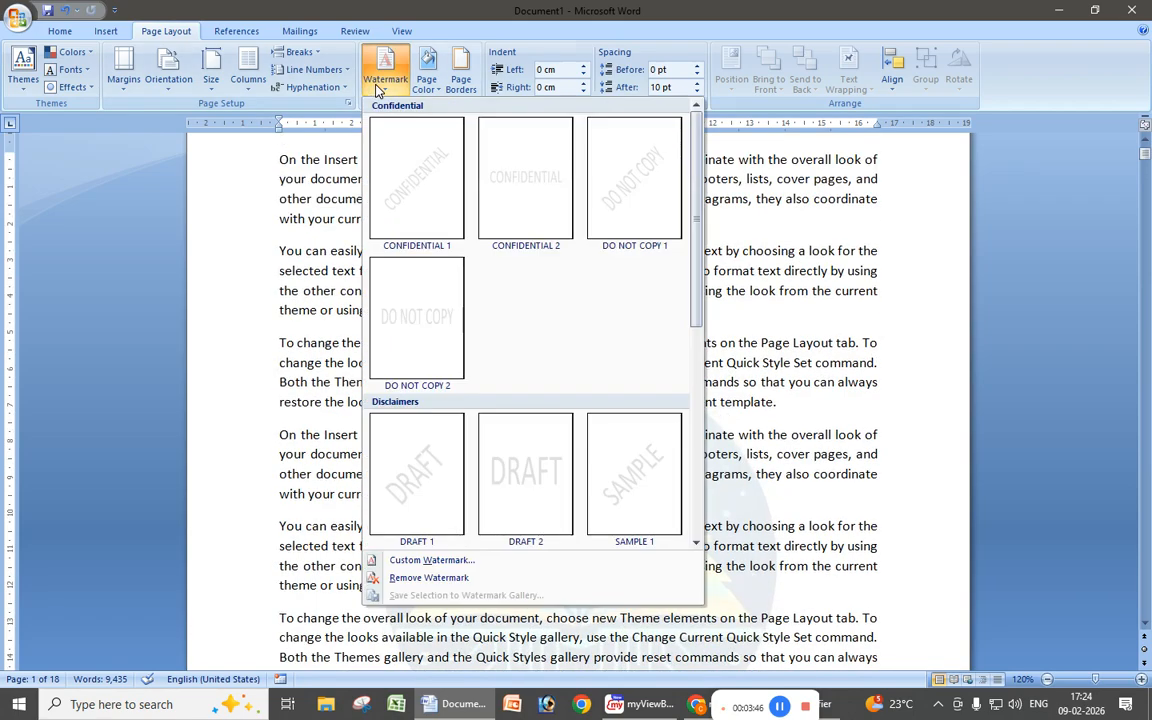
pyautogui.click(424, 560)
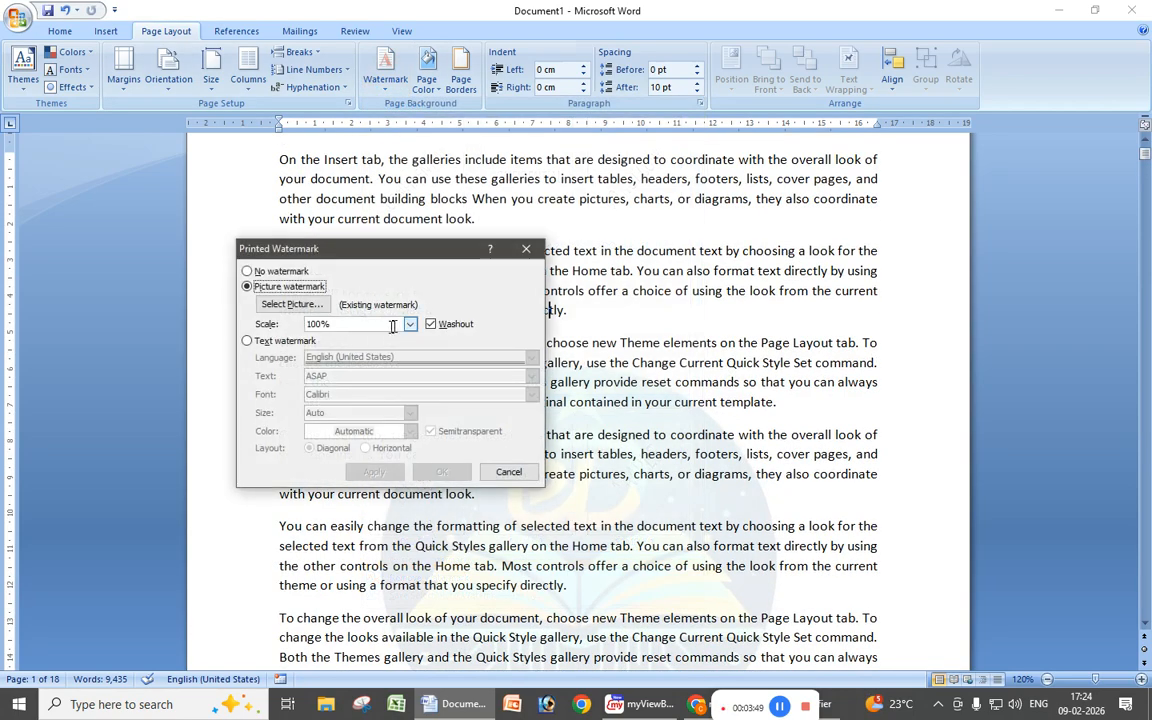
pyautogui.click(335, 324)
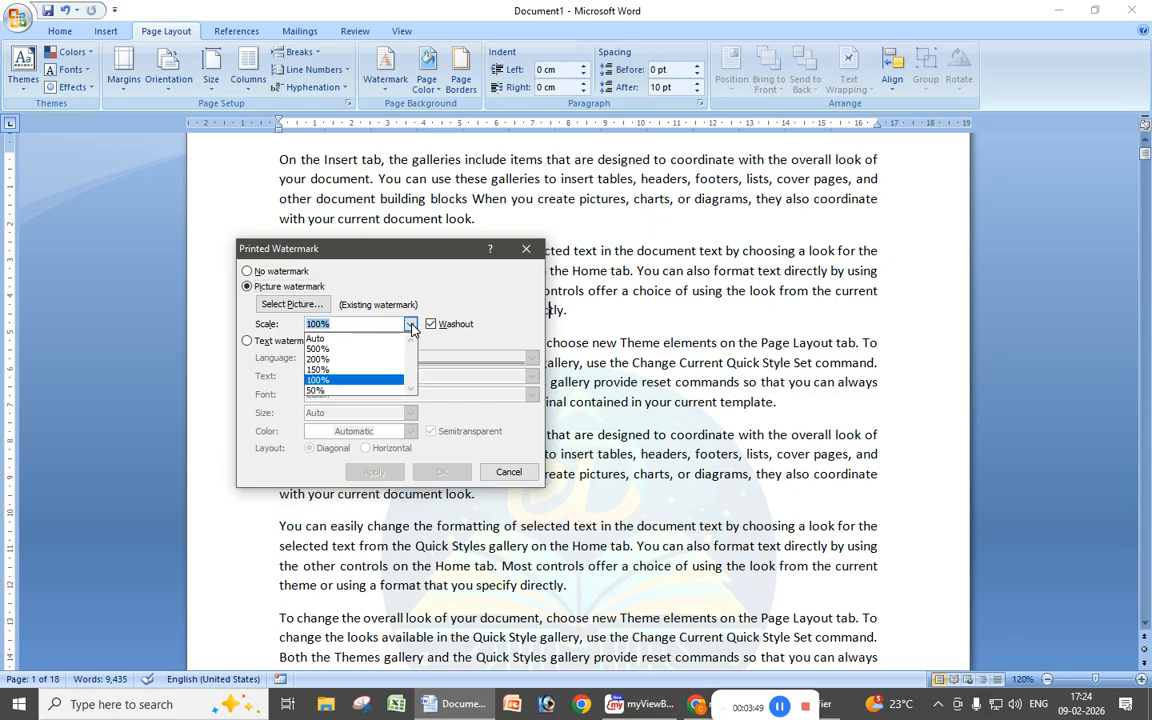
pyautogui.click(318, 359)
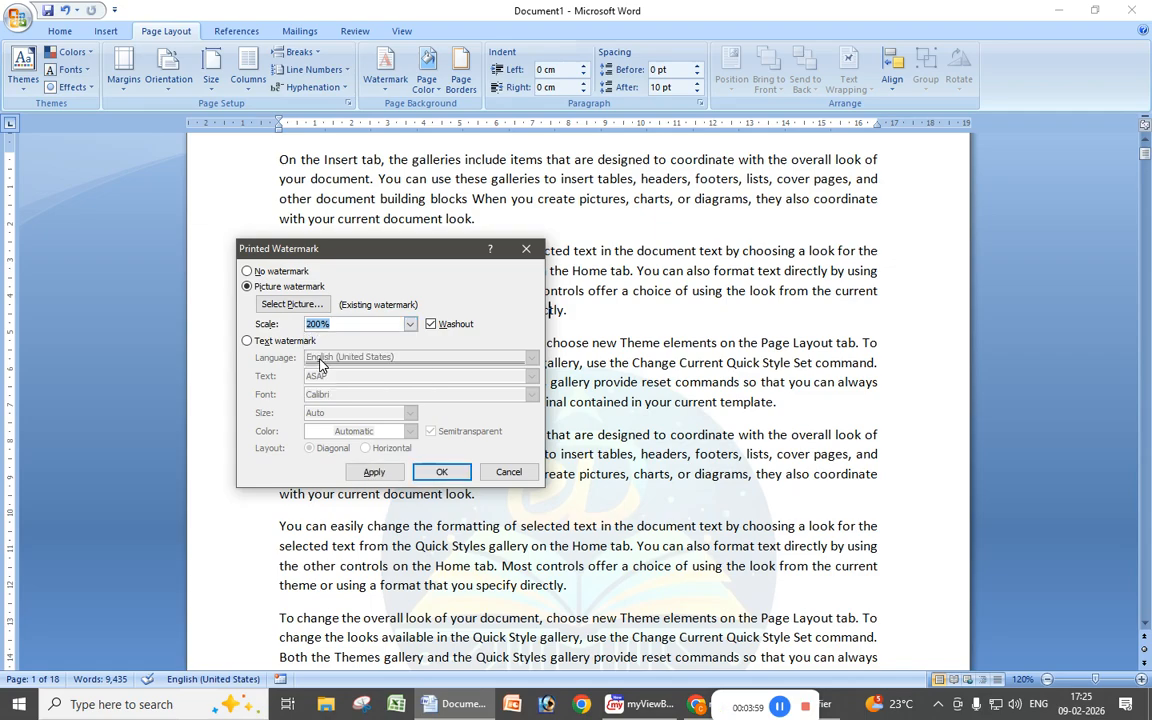
pyautogui.click(374, 471)
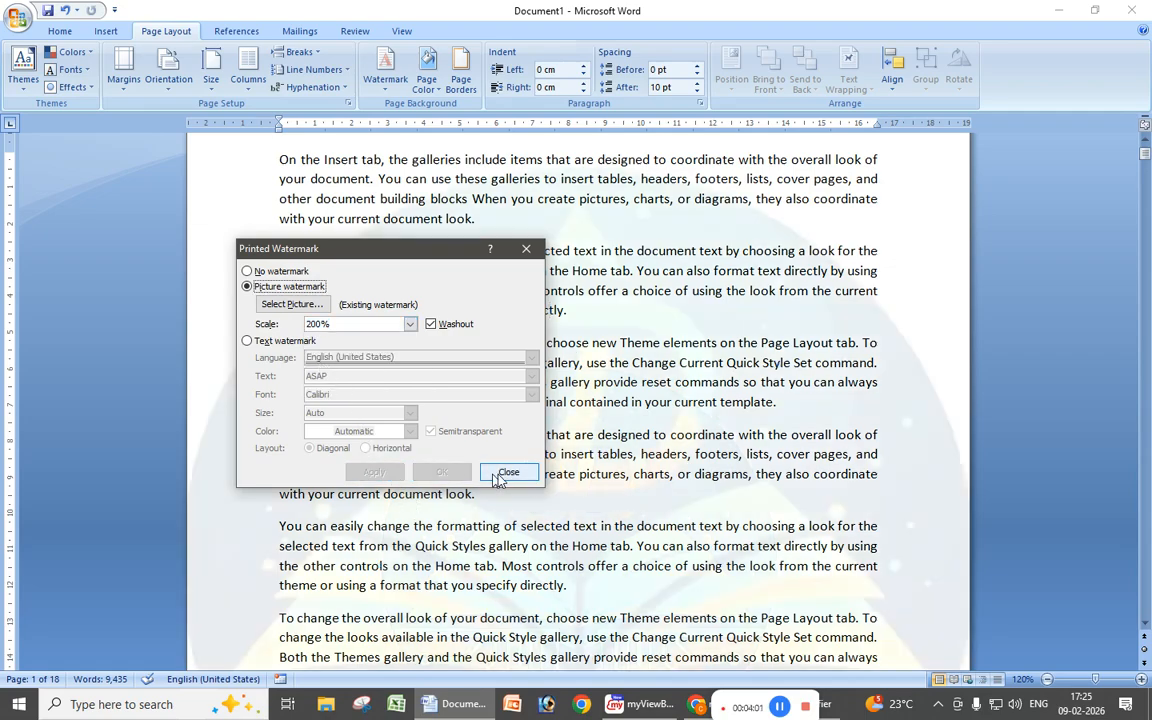
# Return the picture watermark's scale to Auto, apply it, and close the watermark settings
pyautogui.click(409, 326)
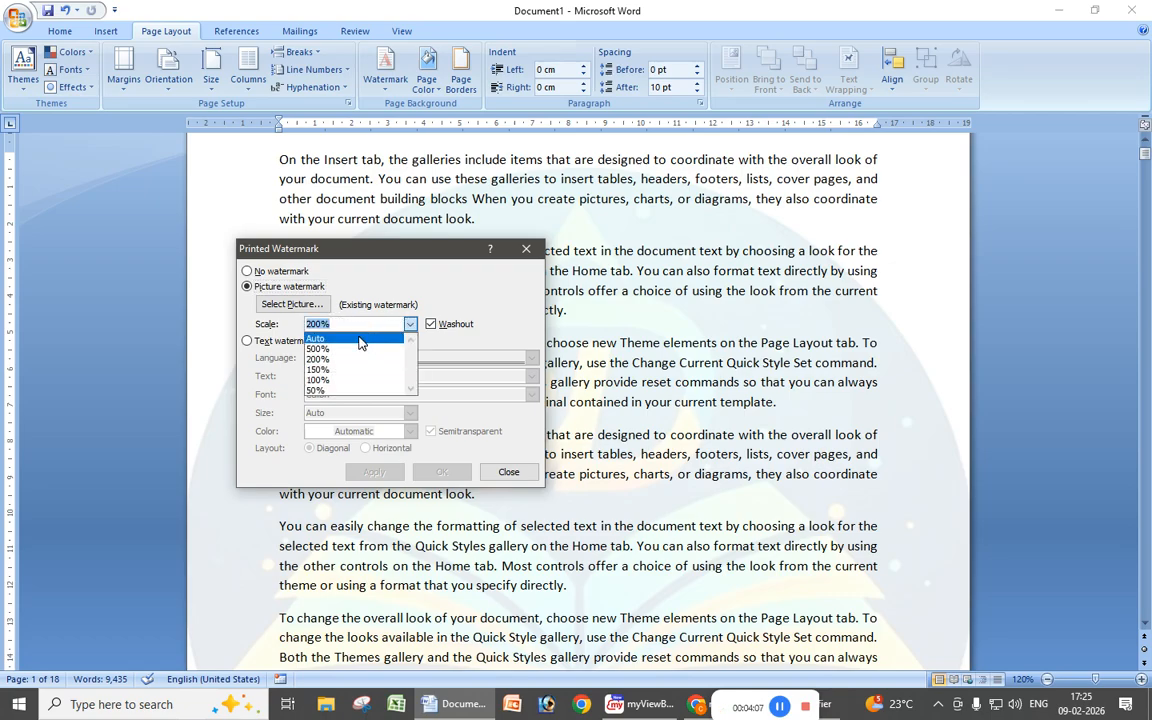
pyautogui.click(360, 340)
pyautogui.click(384, 472)
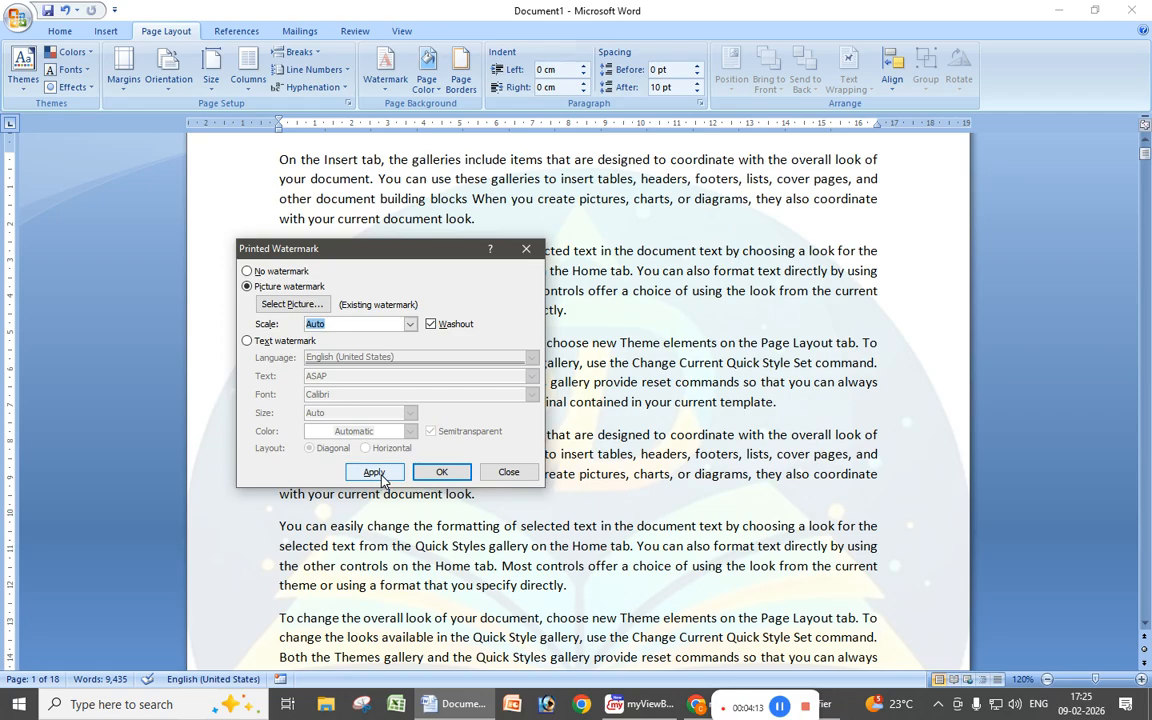
pyautogui.click(509, 472)
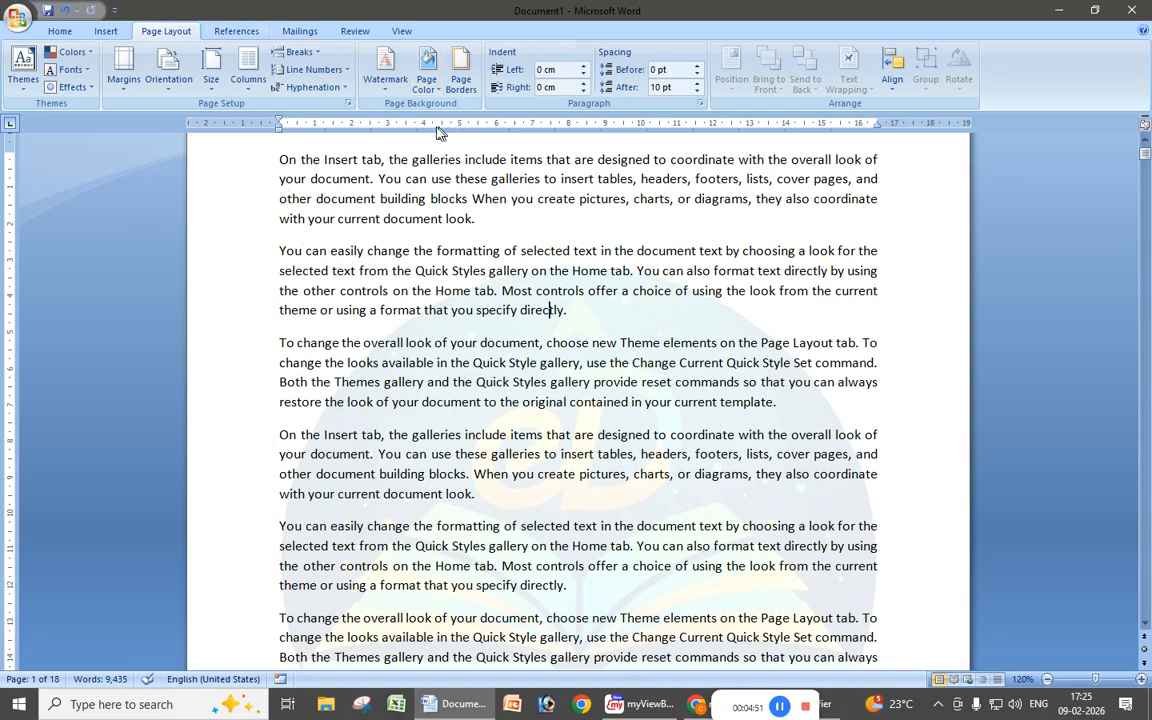
# Turn off Washout for the picture watermark in the custom watermark settings, and apply the change to the document
pyautogui.click(390, 82)
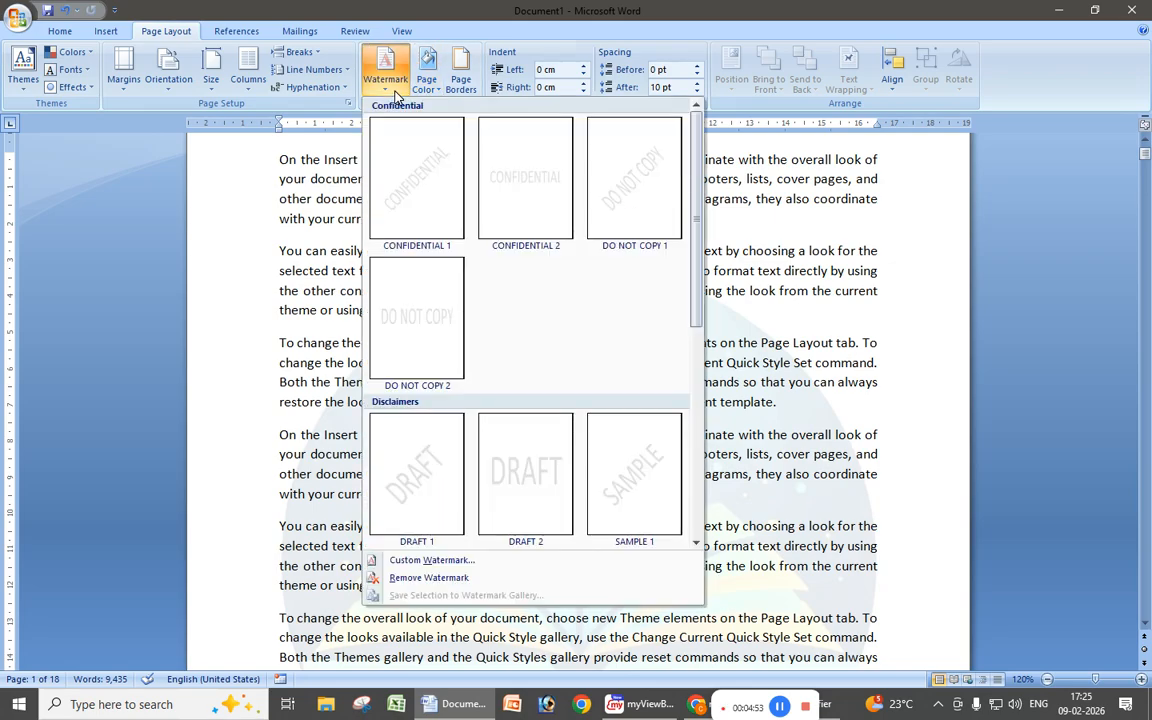
pyautogui.click(422, 562)
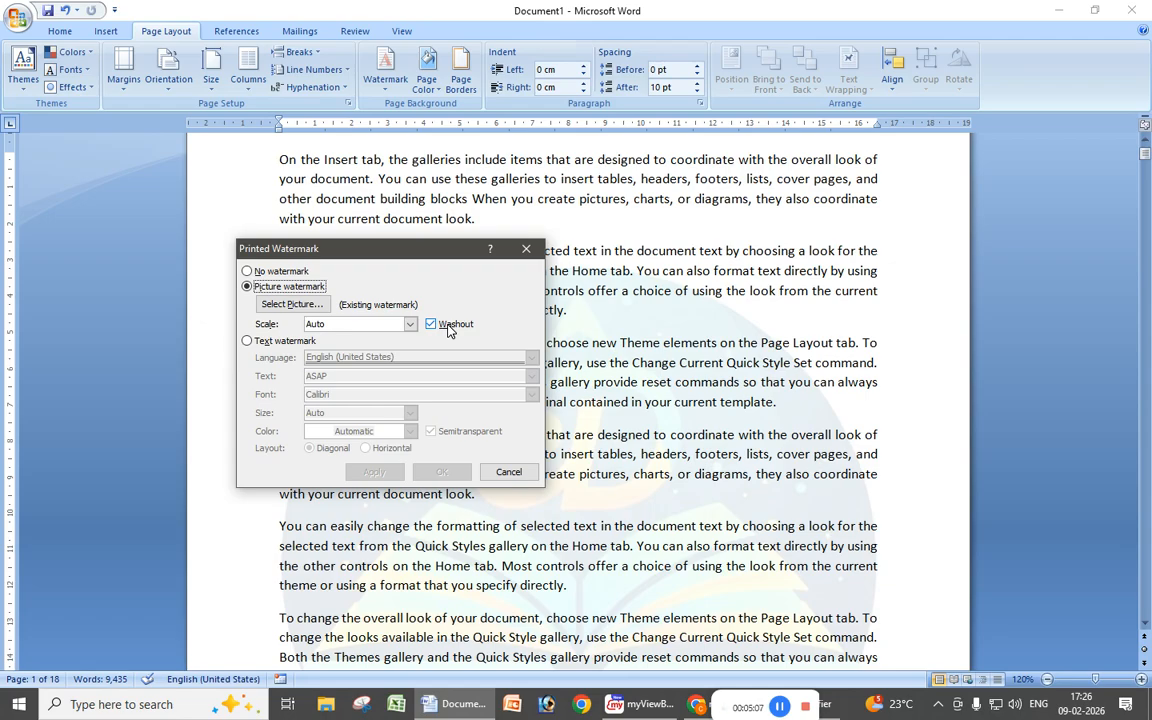
pyautogui.moveTo(430, 254); pyautogui.dragTo(617, 339)
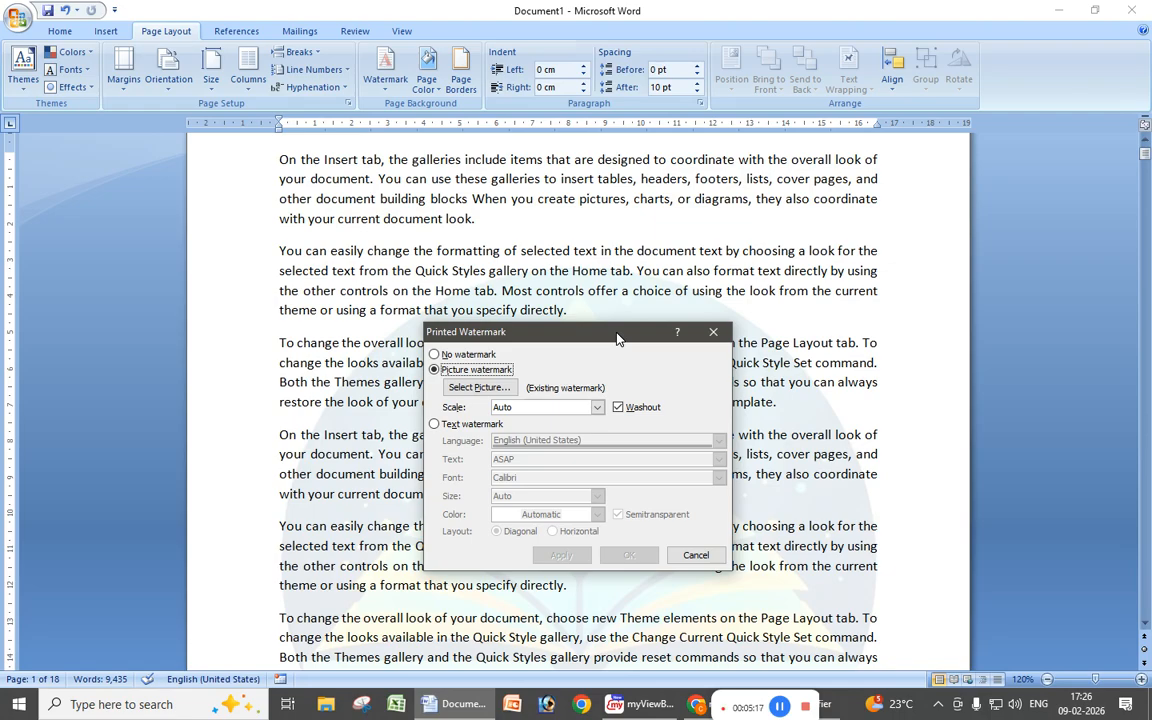
pyautogui.click(618, 407)
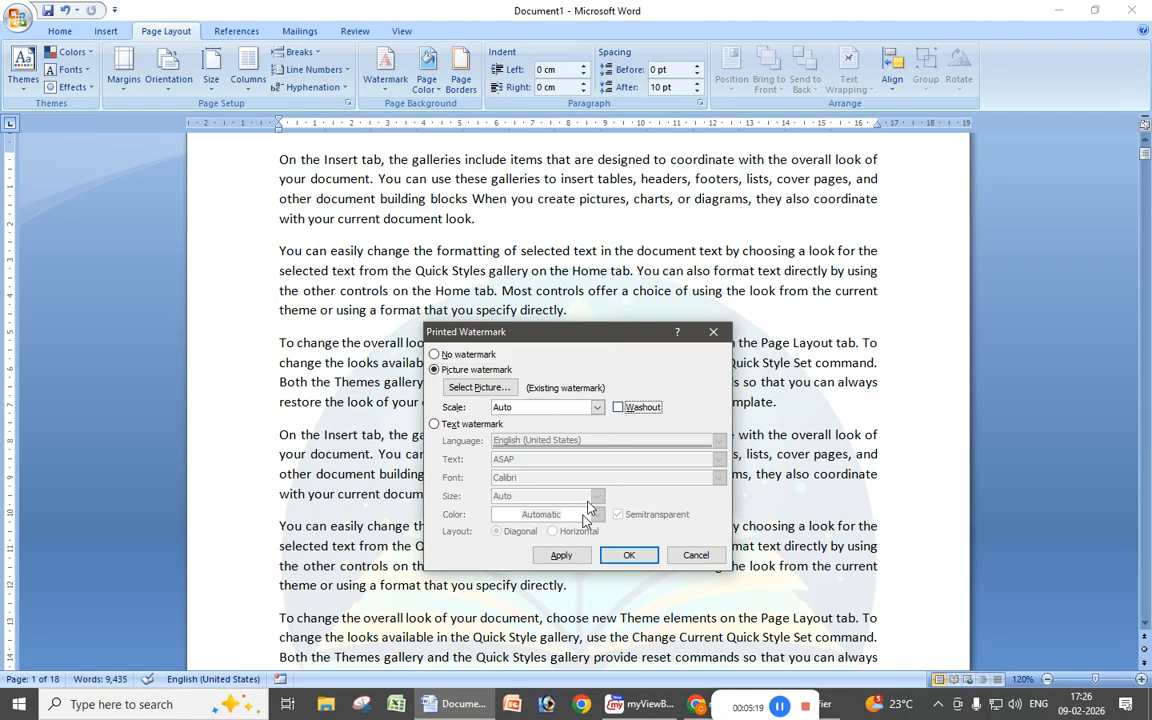
pyautogui.click(561, 555)
pyautogui.click(692, 555)
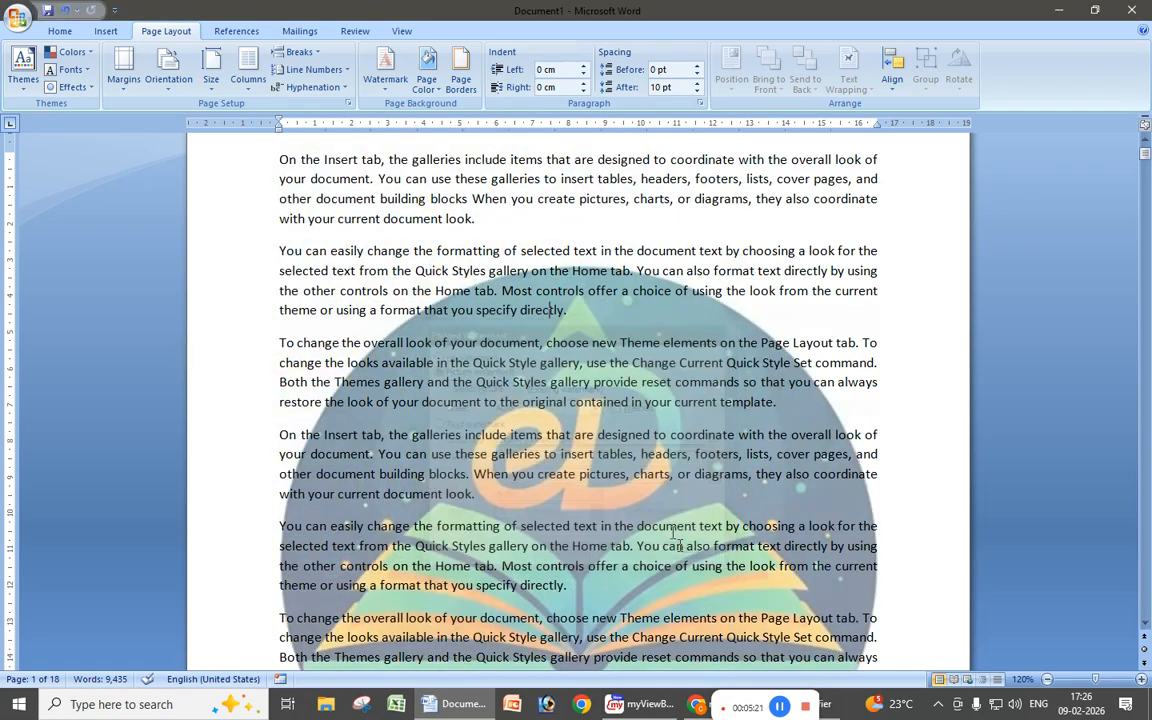
# Examine the picture watermark without Washout on the page and in print preview, and return to the document
pyautogui.scroll(-2, 681, 549)
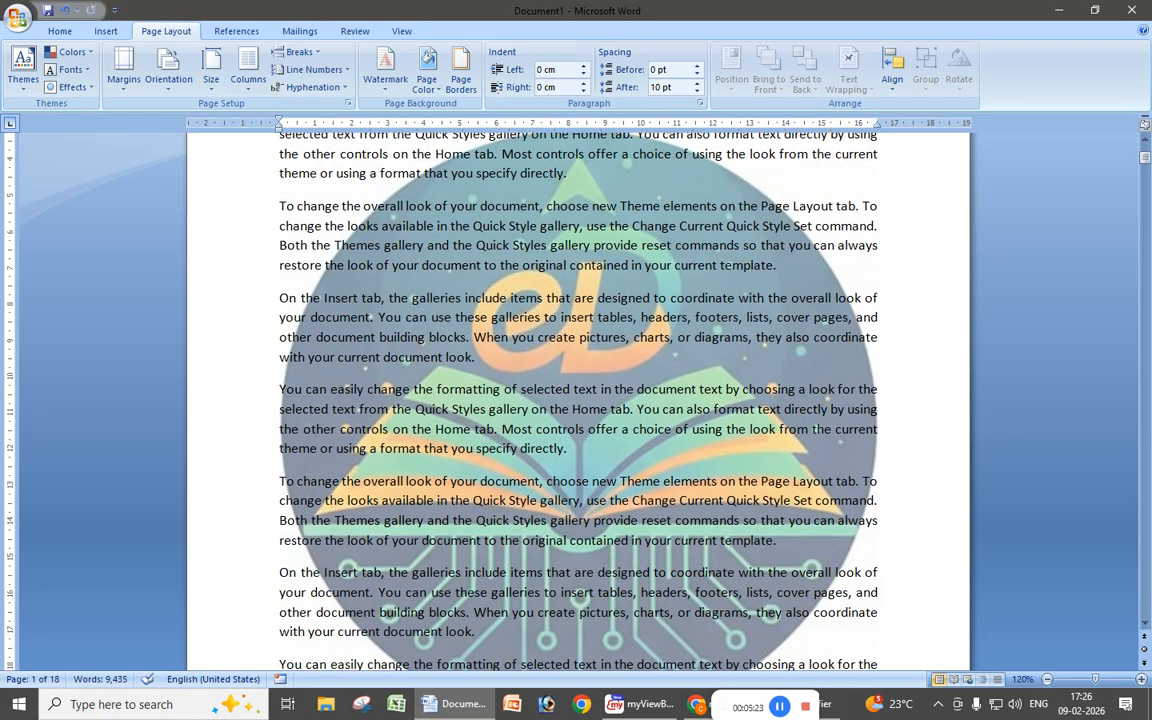
pyautogui.click(18, 20)
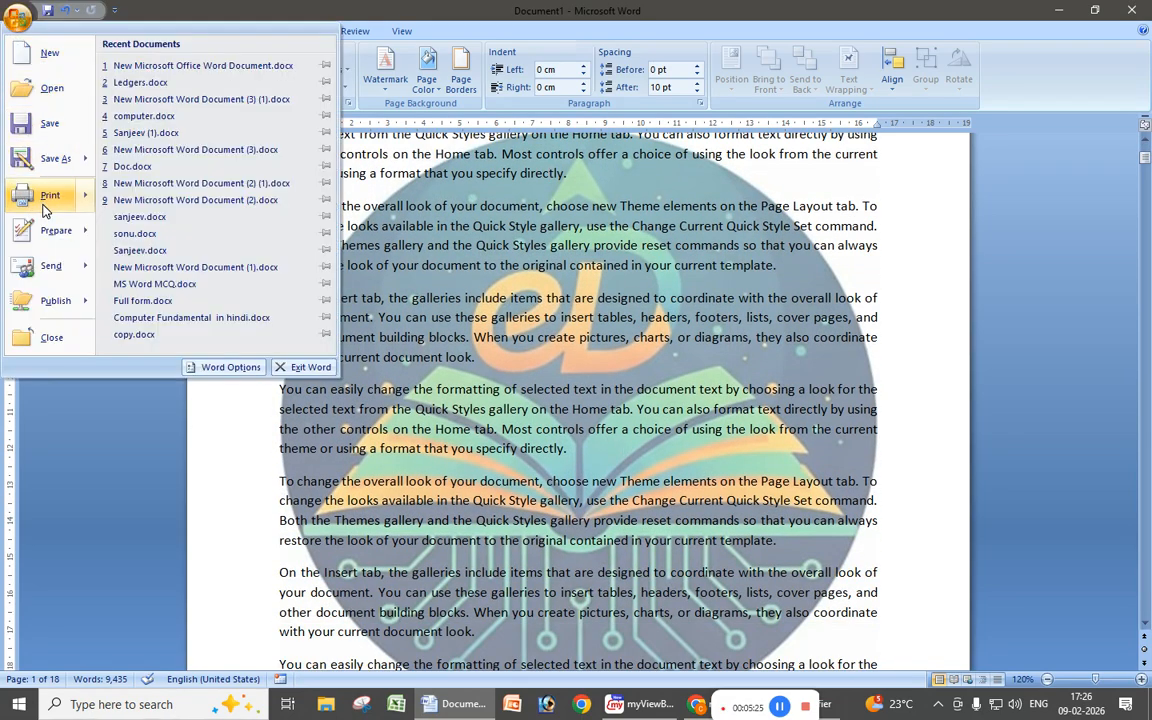
pyautogui.moveTo(48, 197)
pyautogui.click(160, 226)
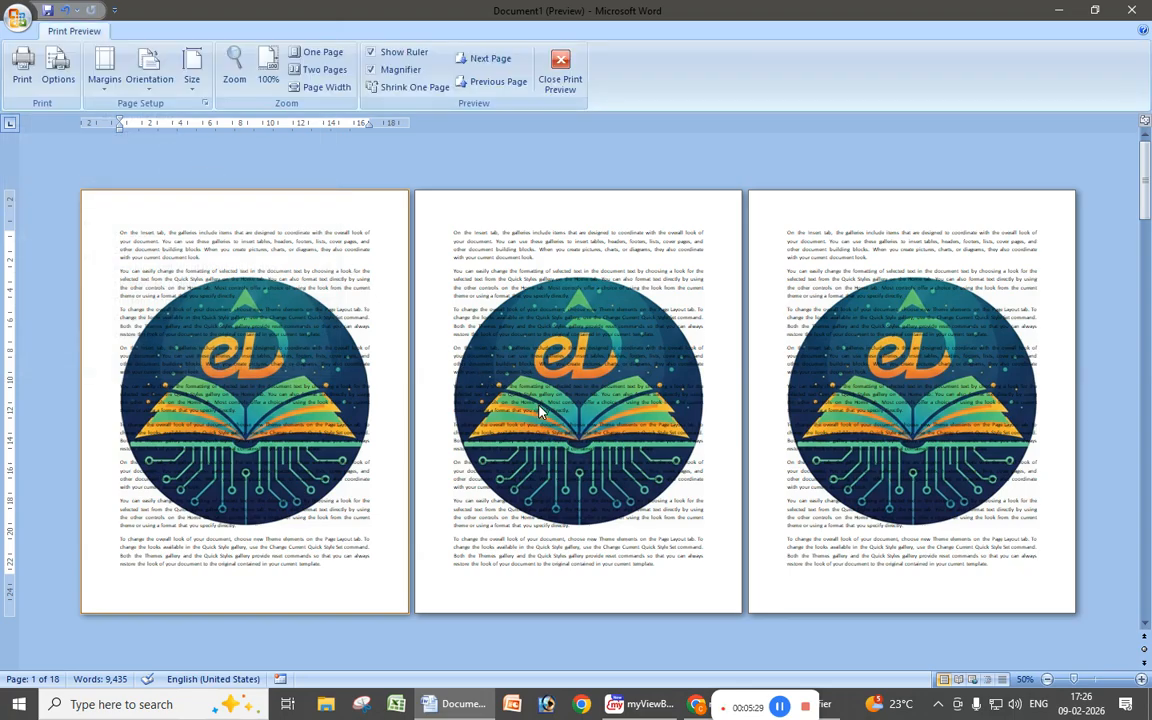
pyautogui.click(560, 75)
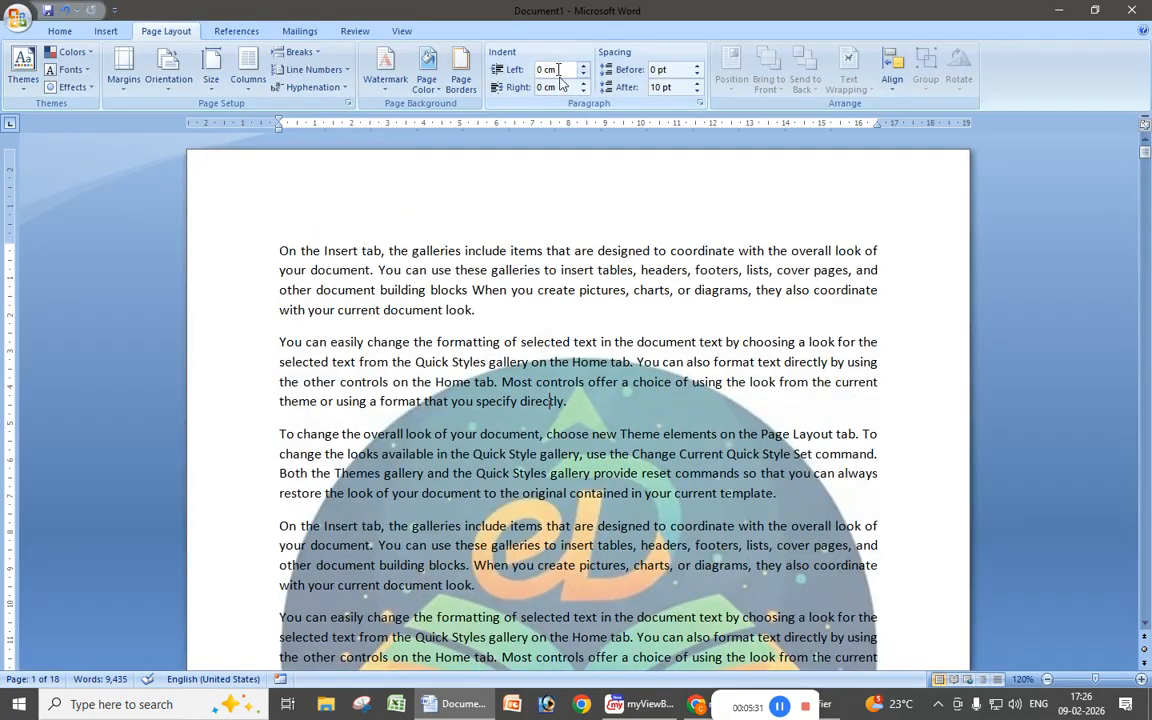
pyautogui.click(14, 20)
pyautogui.moveTo(50, 193)
pyautogui.click(142, 155)
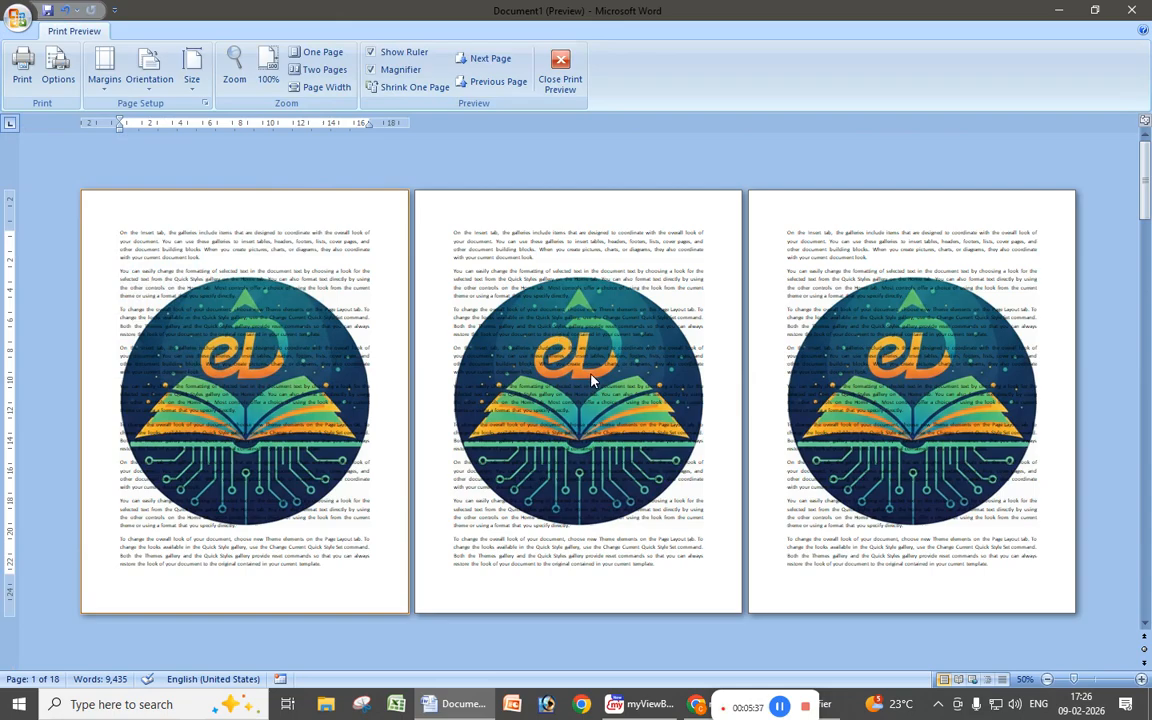
pyautogui.click(558, 65)
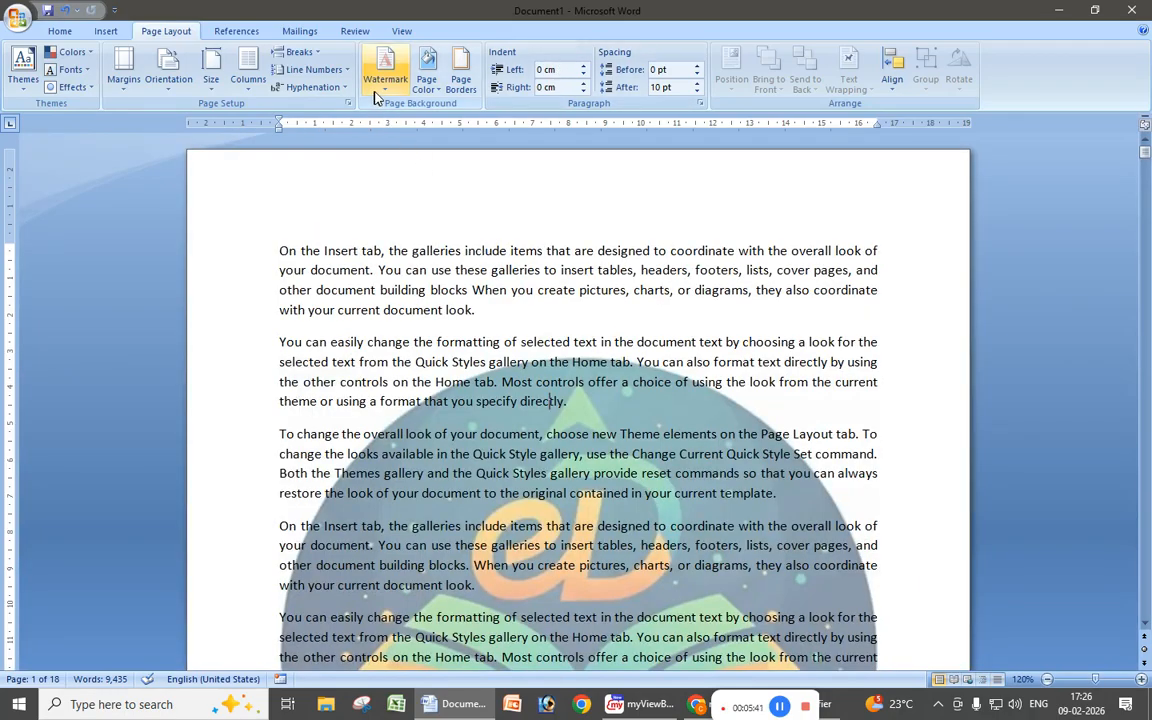
# Turn Washout back on for the picture watermark and apply it to the document
pyautogui.click(386, 75)
pyautogui.click(405, 560)
pyautogui.click(619, 407)
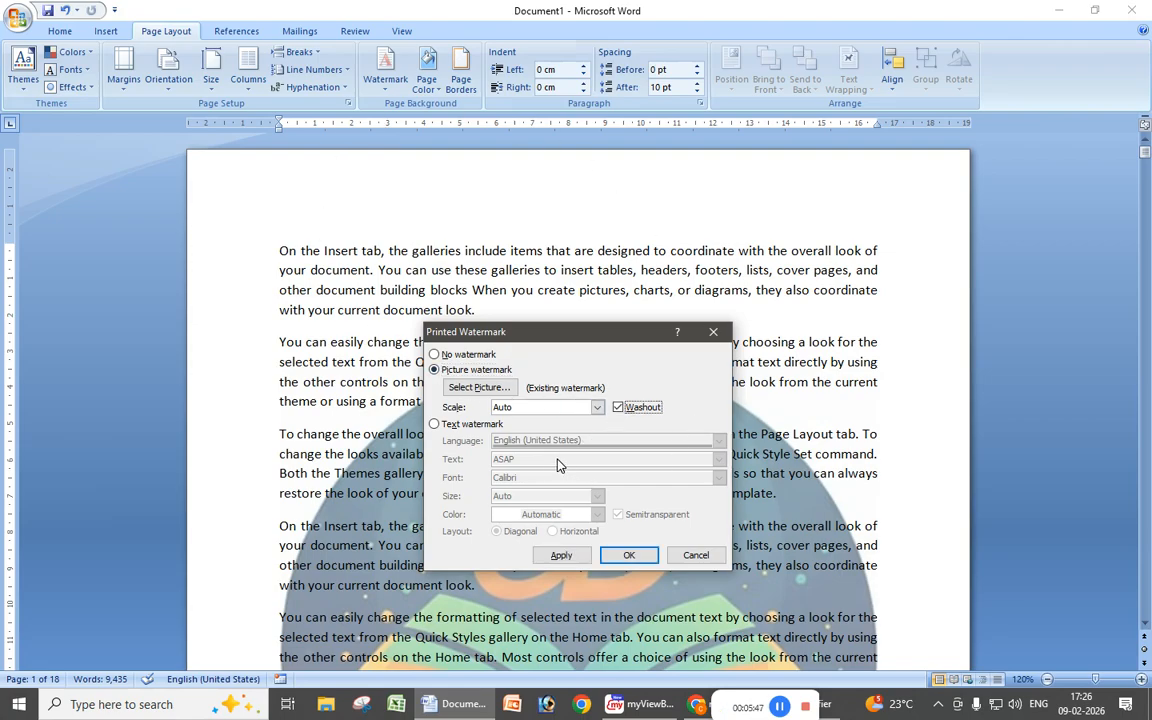
pyautogui.click(561, 556)
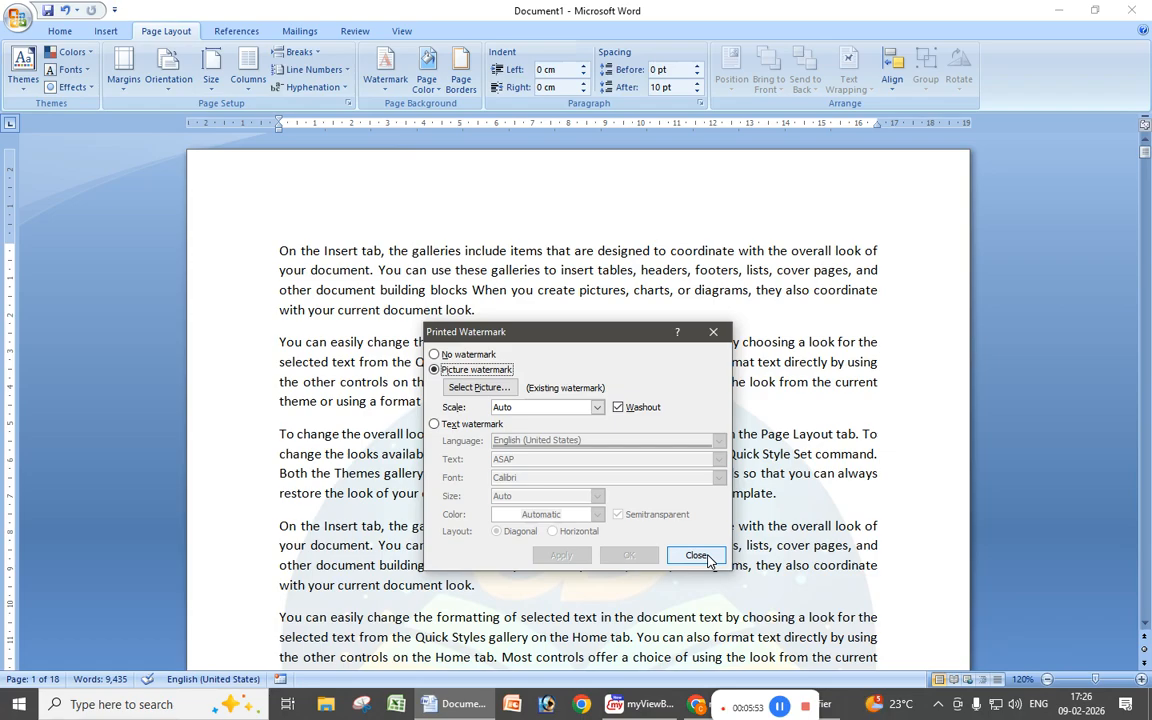
# Switch the custom watermark type to Text watermark and set its text to Computer
pyautogui.click(435, 425)
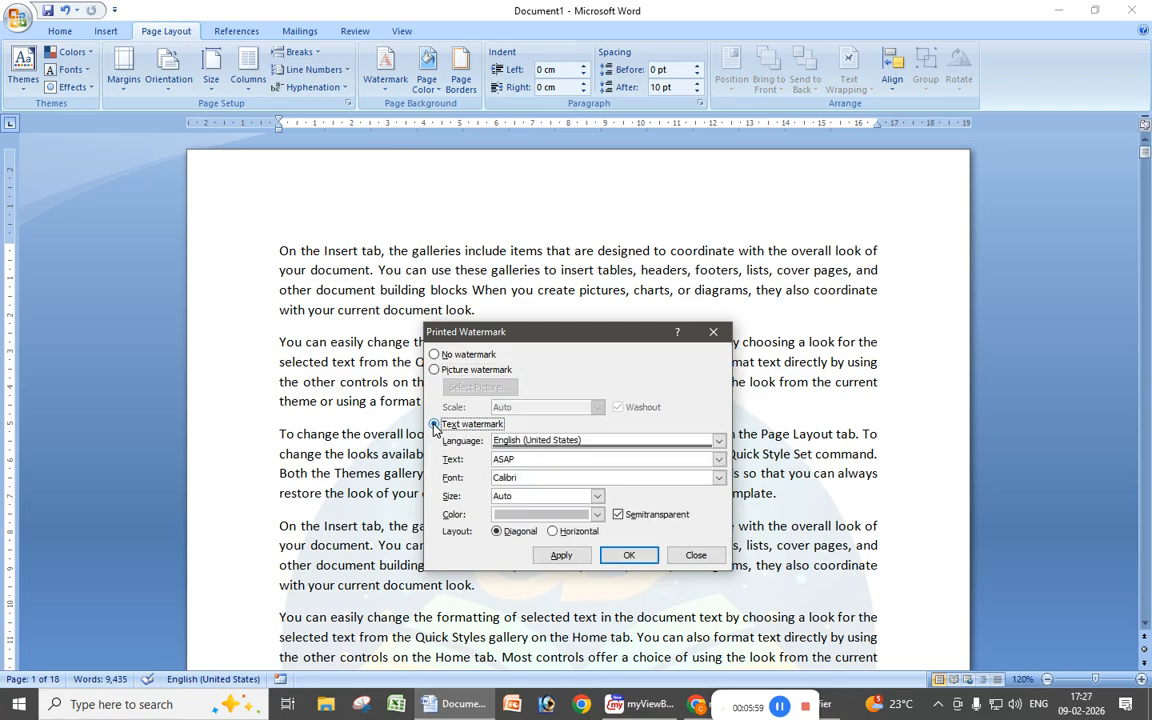
pyautogui.click(522, 460)
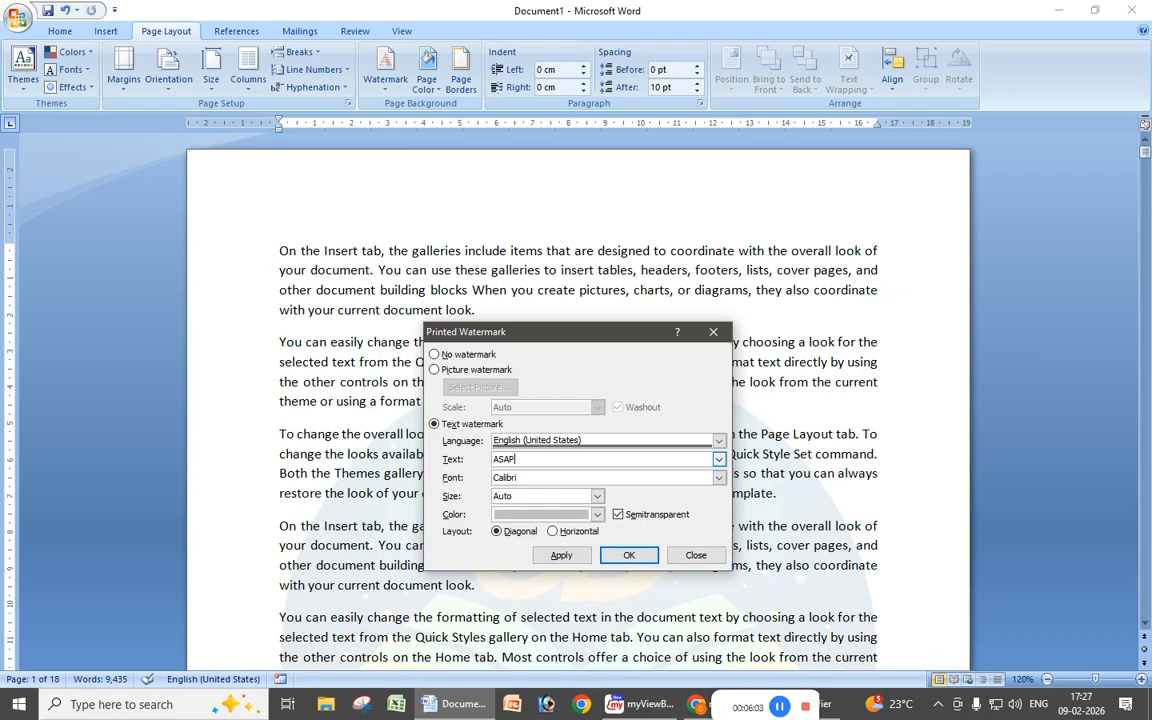
pyautogui.press('BackSpace')
pyautogui.press('BackSpace')
pyautogui.press('BackSpace')
pyautogui.press('BackSpace')
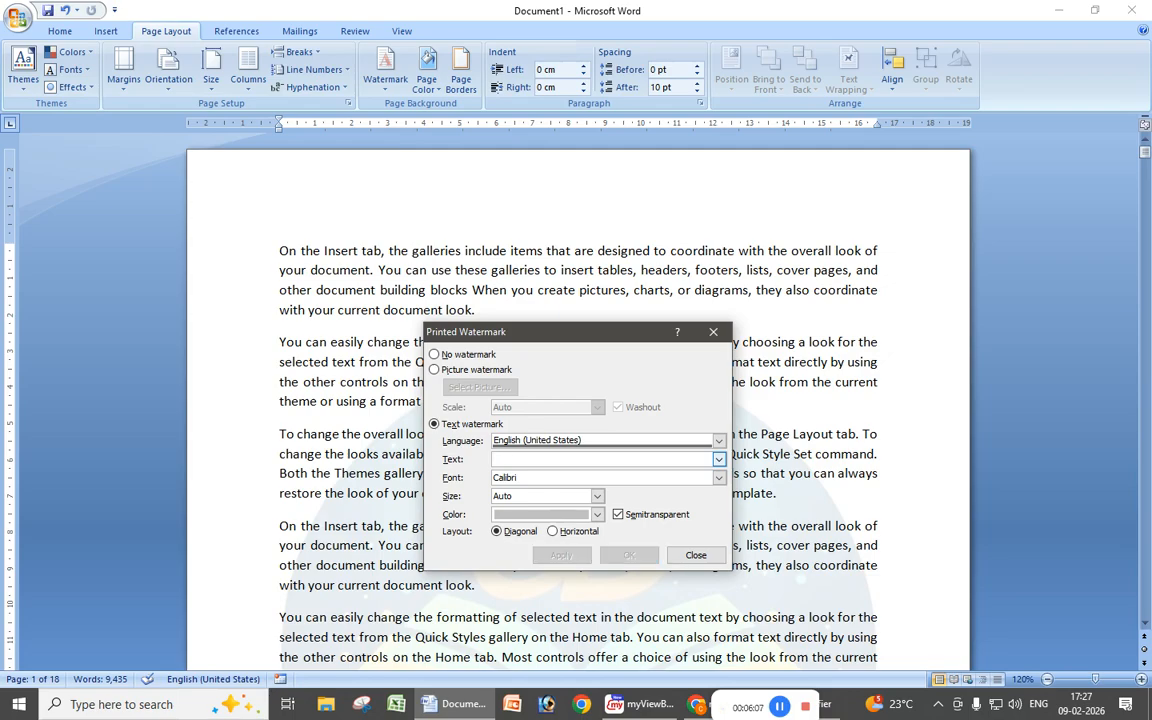
pyautogui.write('Computer')
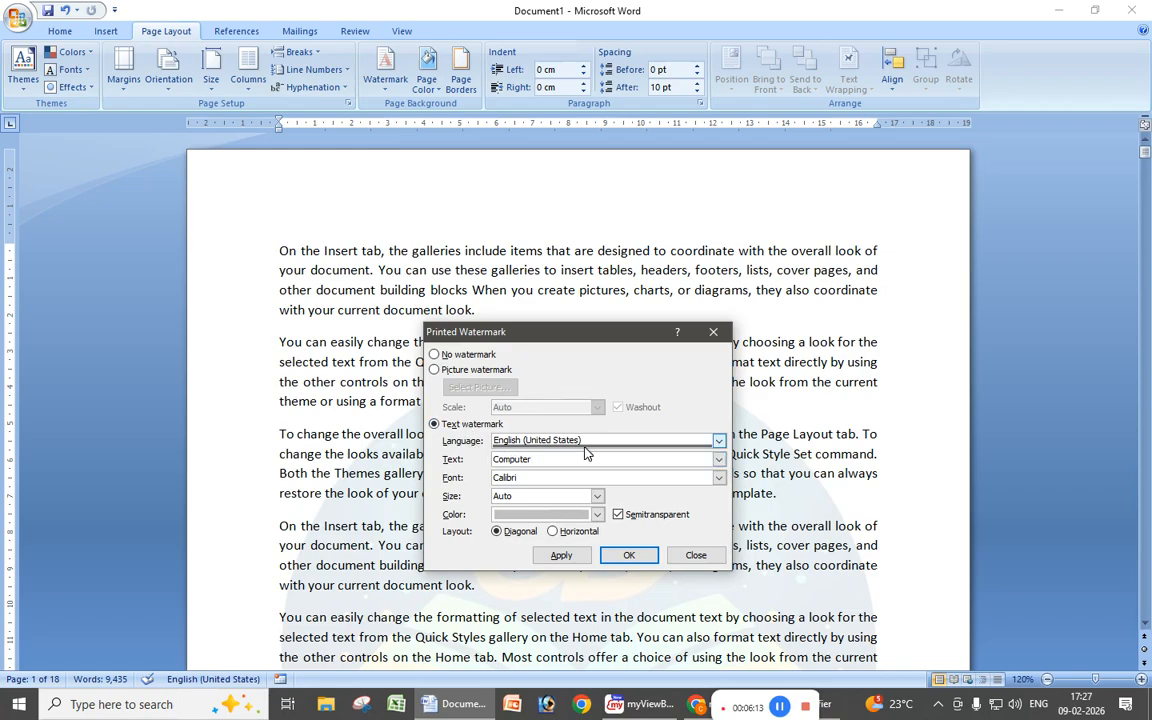
# Replace the custom watermark text with a person's first name
pyautogui.press('BackSpace')
pyautogui.press('BackSpace')
pyautogui.press('BackSpace')
pyautogui.press('BackSpace')
pyautogui.press('BackSpace')
pyautogui.press('BackSpace')
pyautogui.press('BackSpace')
pyautogui.press('BackSpace')
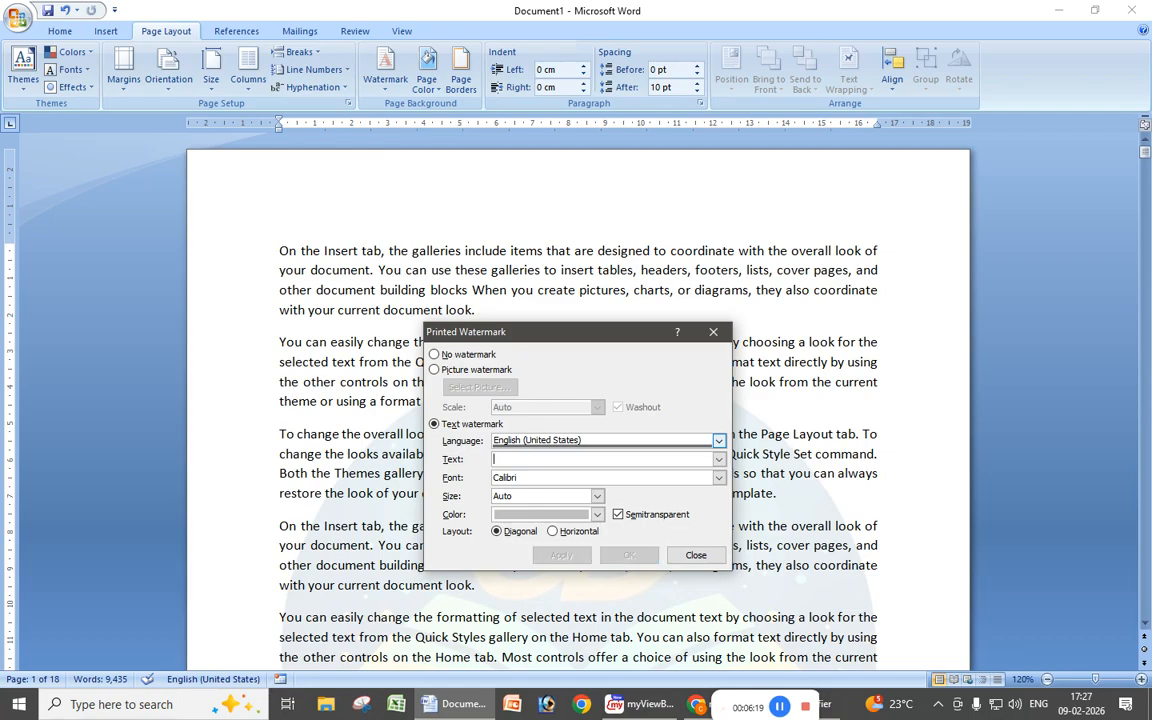
pyautogui.write('Satyajeet')
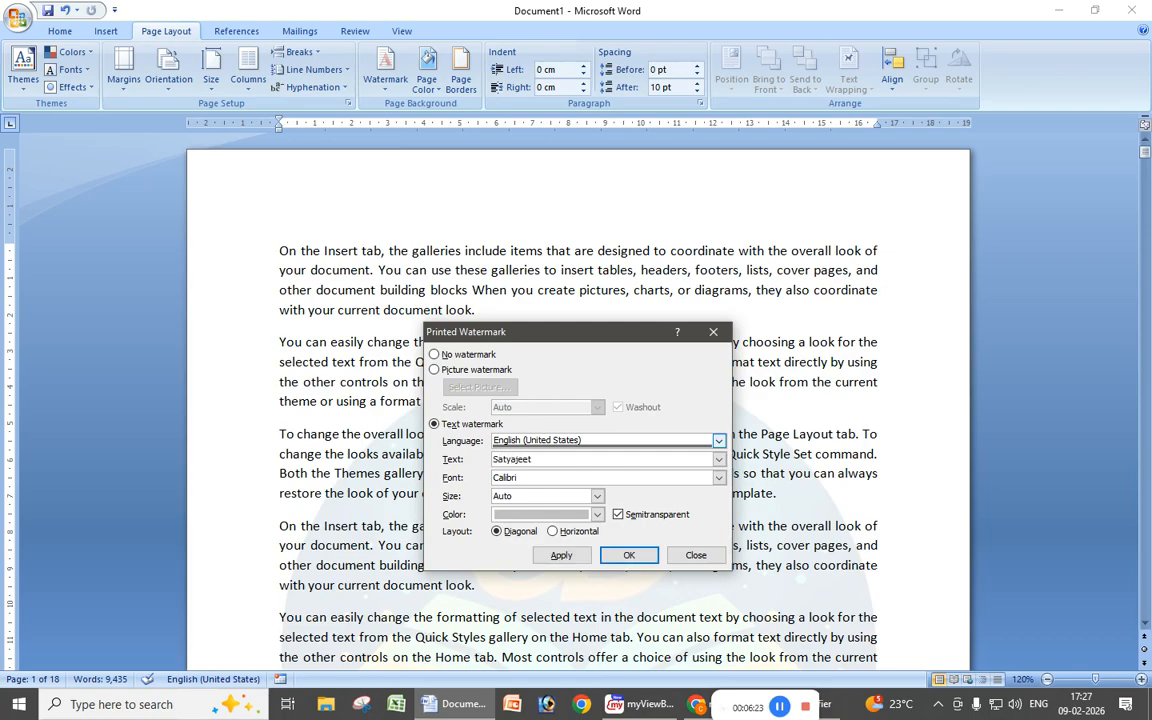
# Apply the first-name text watermark to the document and look at it on the page
pyautogui.click(560, 560)
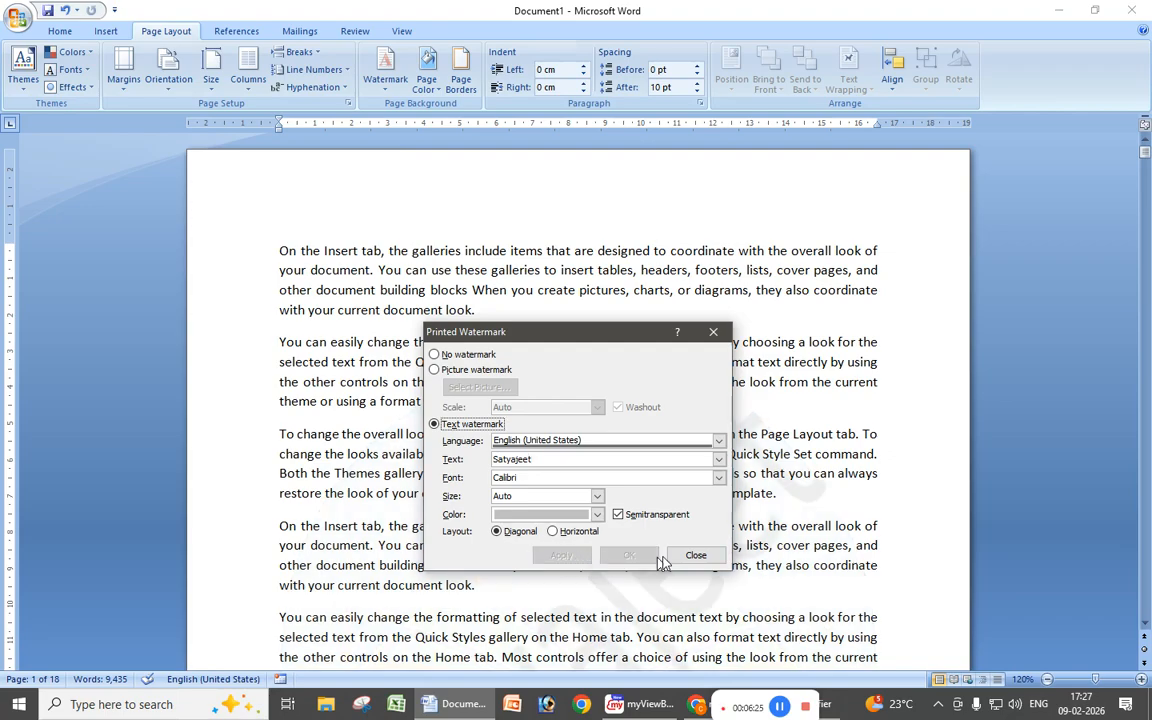
pyautogui.click(692, 557)
pyautogui.scroll(-3, 692, 557)
pyautogui.scroll(-2, 600, 500)
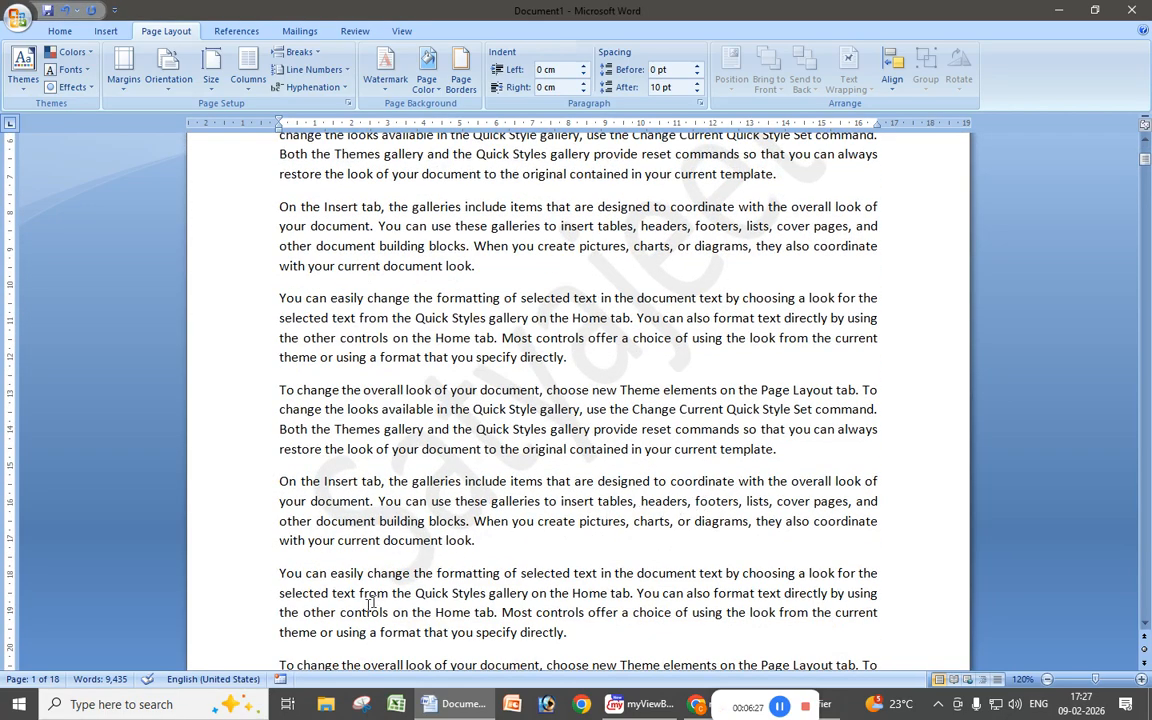
# Examine the first-name text watermark in print preview and return to the document
pyautogui.click(18, 18)
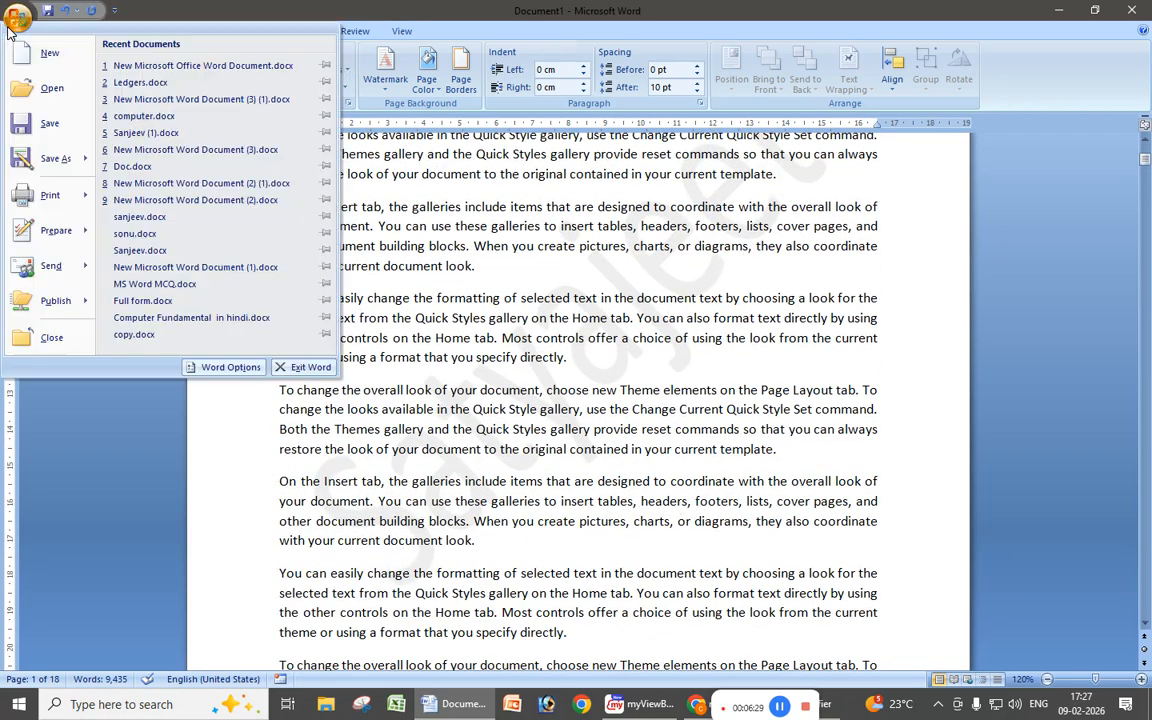
pyautogui.moveTo(90, 194)
pyautogui.click(160, 152)
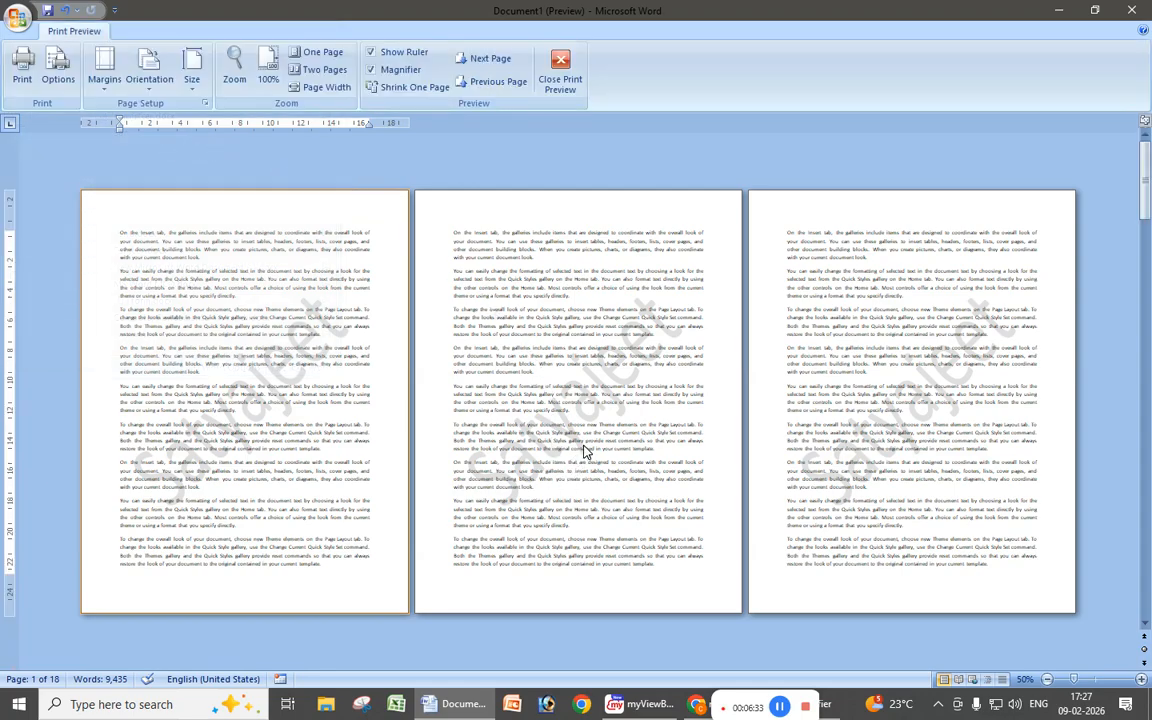
pyautogui.click(552, 75)
# Change the custom text watermark's wording to Computer and apply it to the document
pyautogui.click(385, 74)
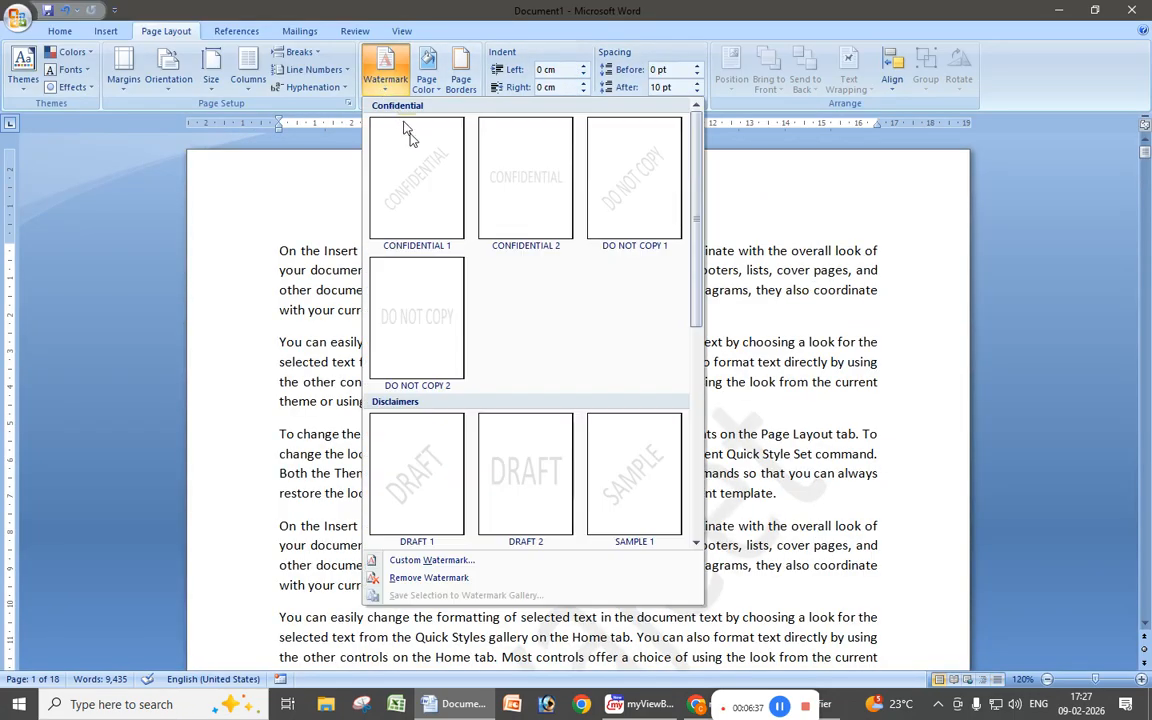
pyautogui.click(425, 561)
pyautogui.click(434, 424)
pyautogui.moveTo(533, 460); pyautogui.dragTo(428, 462)
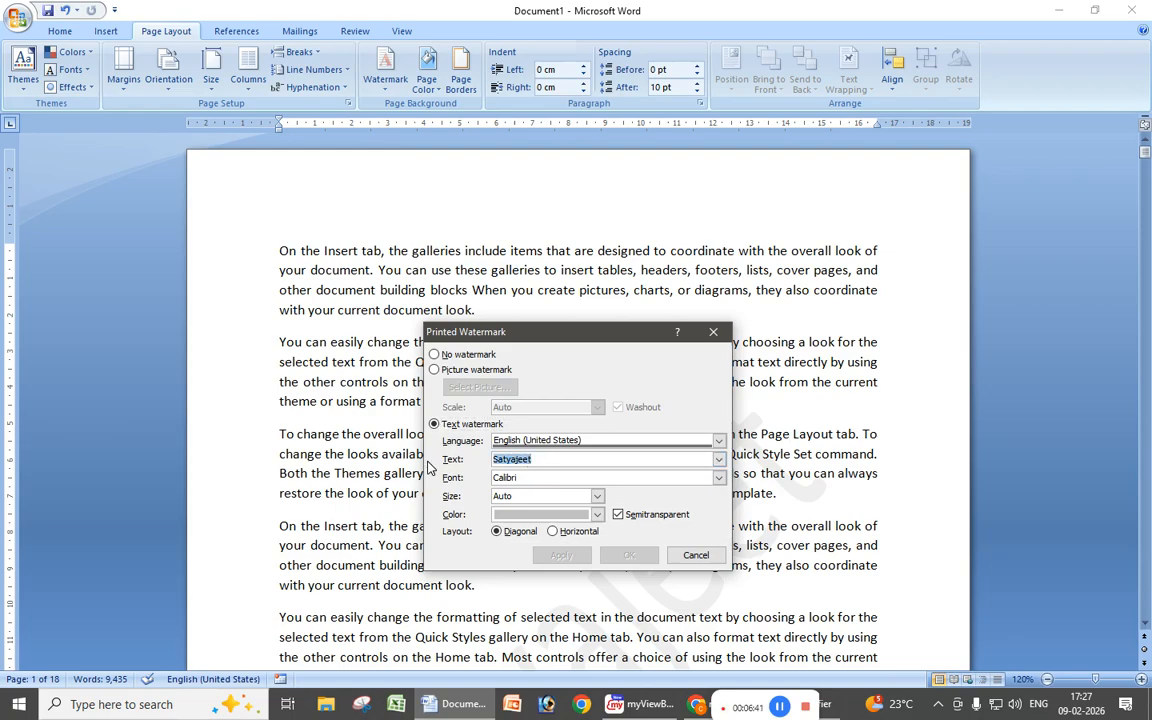
pyautogui.write('Computer')
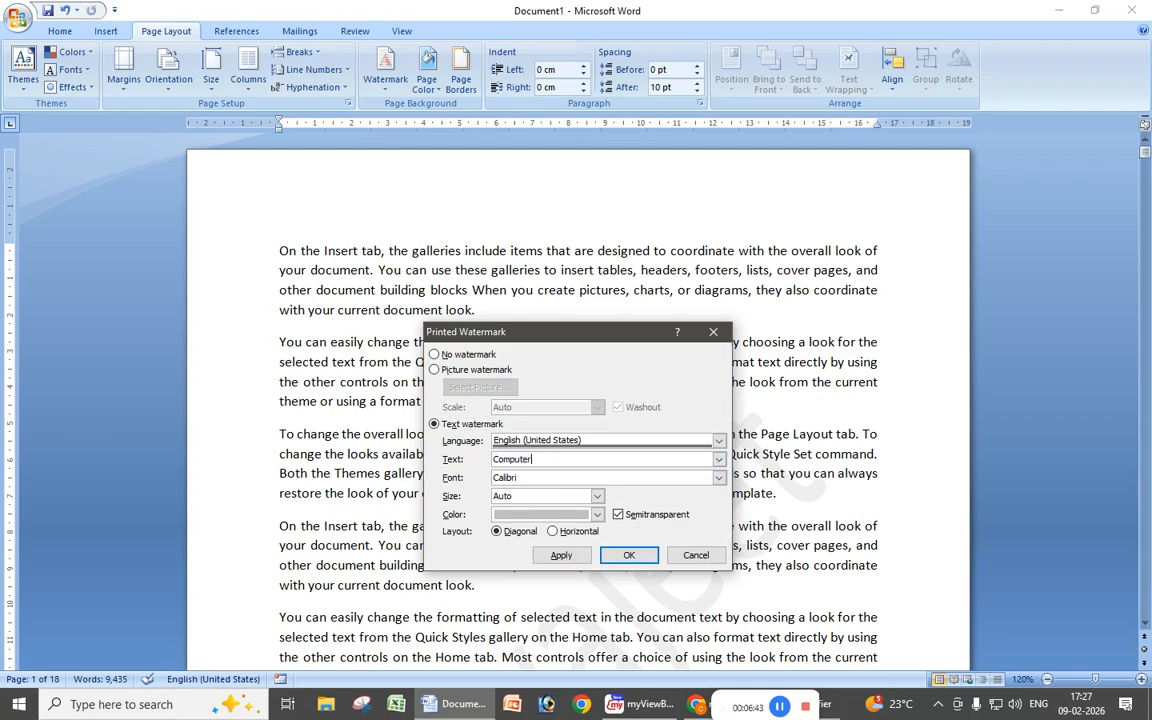
pyautogui.click(561, 555)
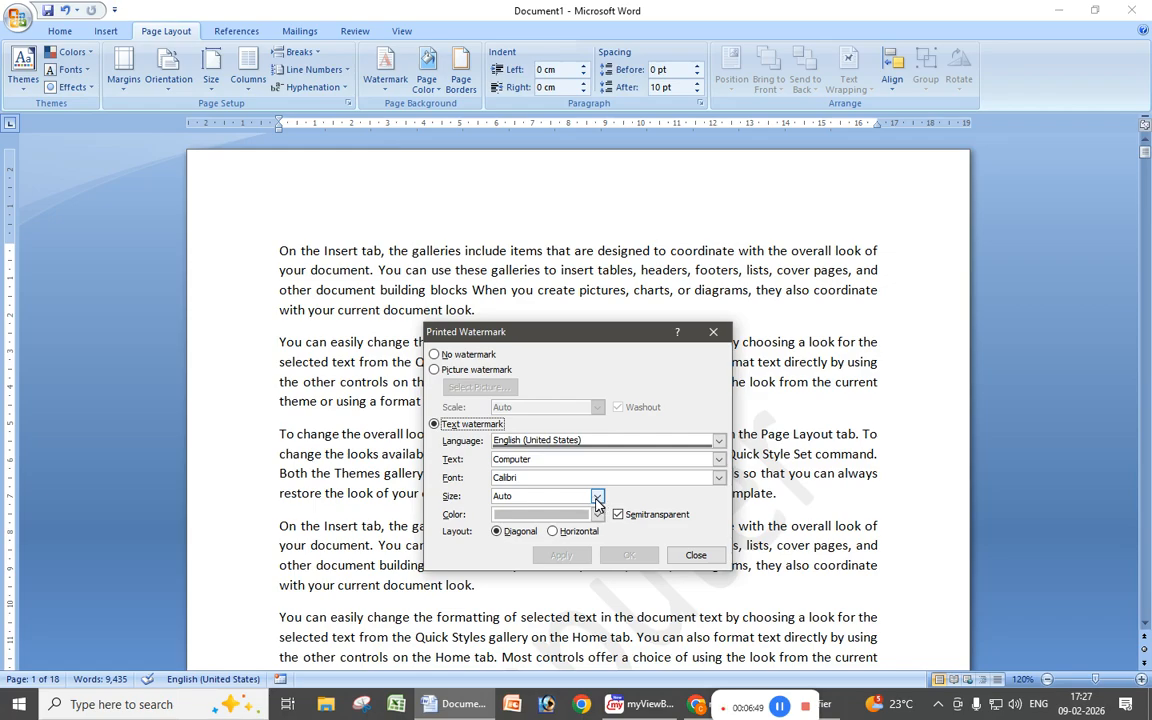
# Try the Californian FB and Colonna MT fonts on the Computer text watermark, applying each one
pyautogui.click(719, 478)
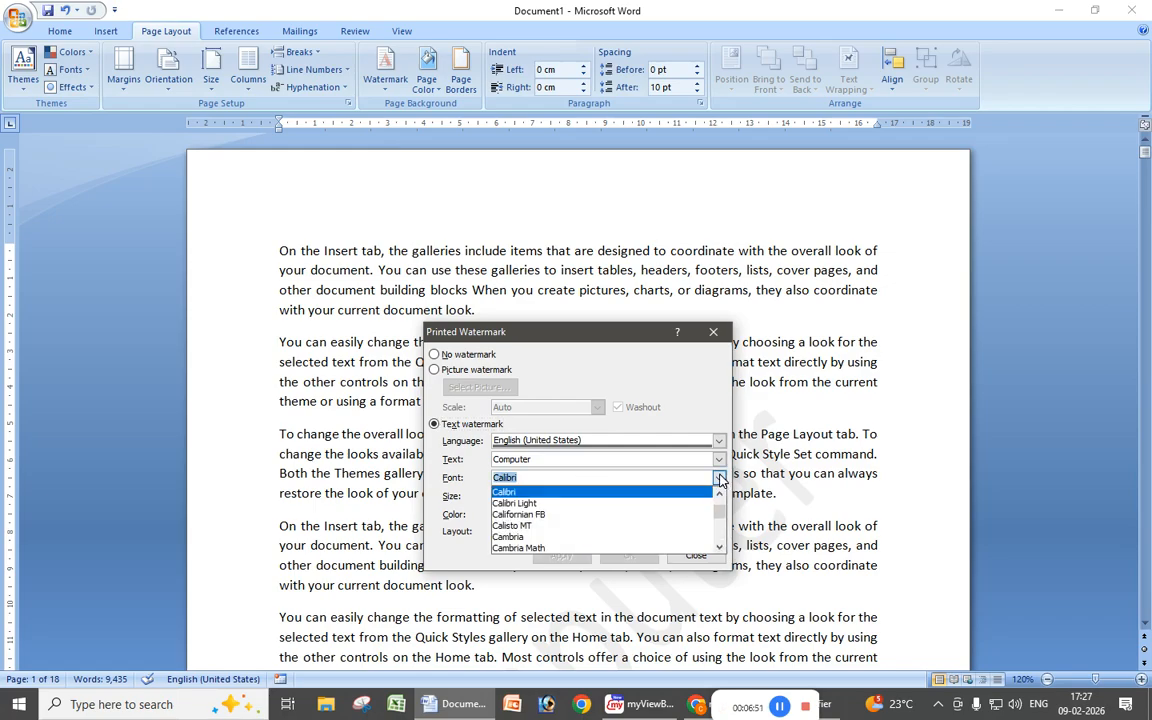
pyautogui.click(551, 516)
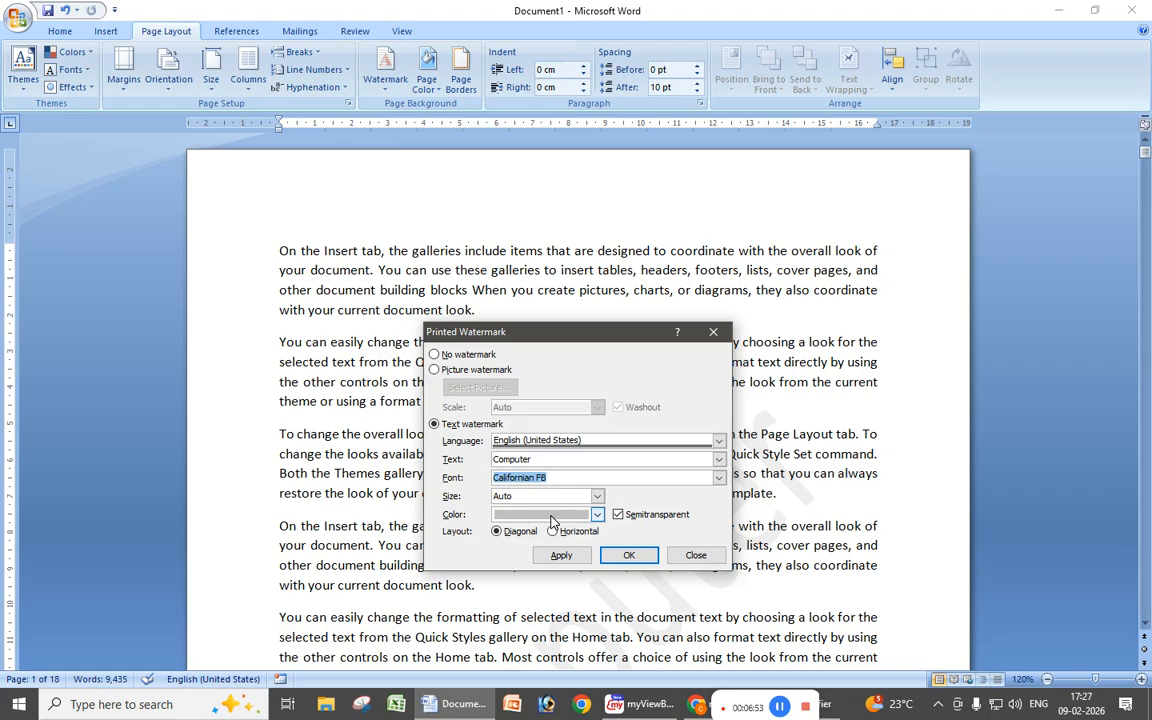
pyautogui.click(564, 556)
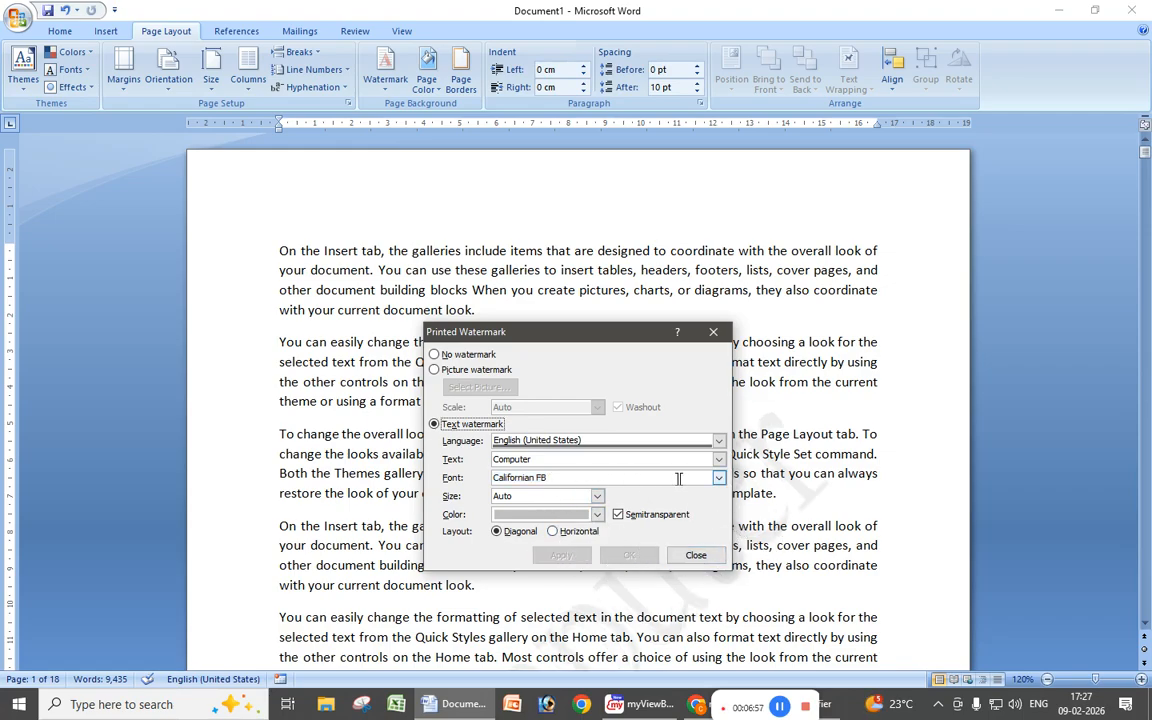
pyautogui.click(719, 478)
pyautogui.scroll(-3, 545, 525)
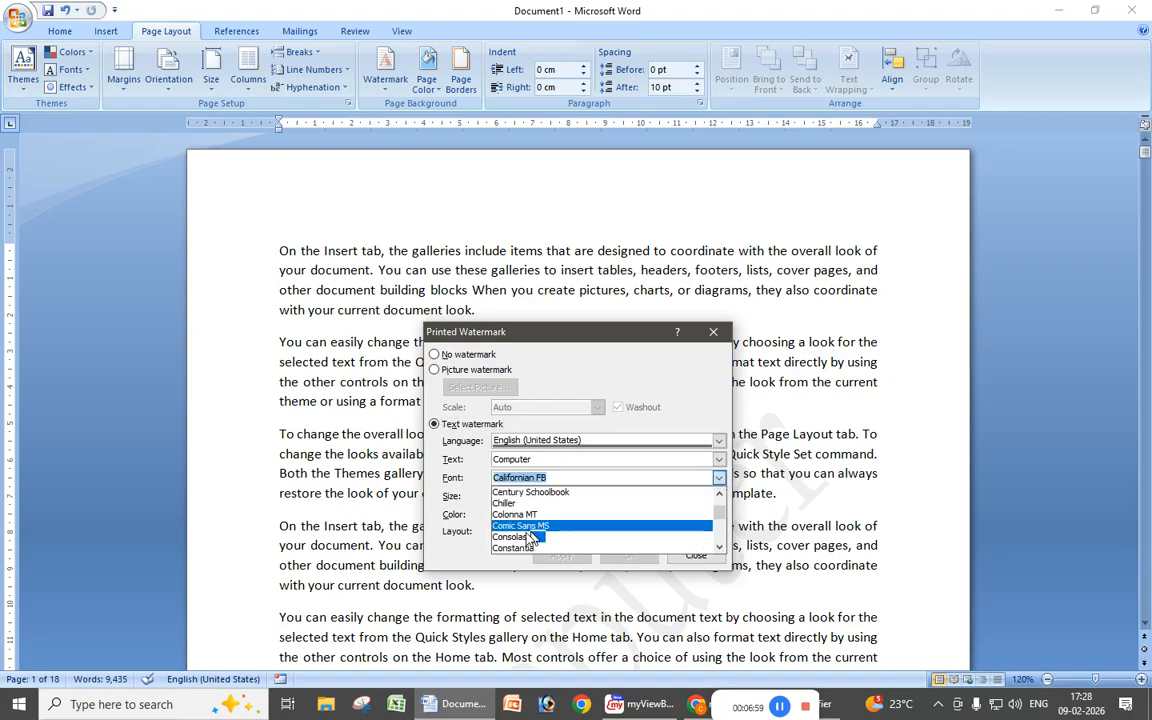
pyautogui.click(540, 516)
pyautogui.click(562, 556)
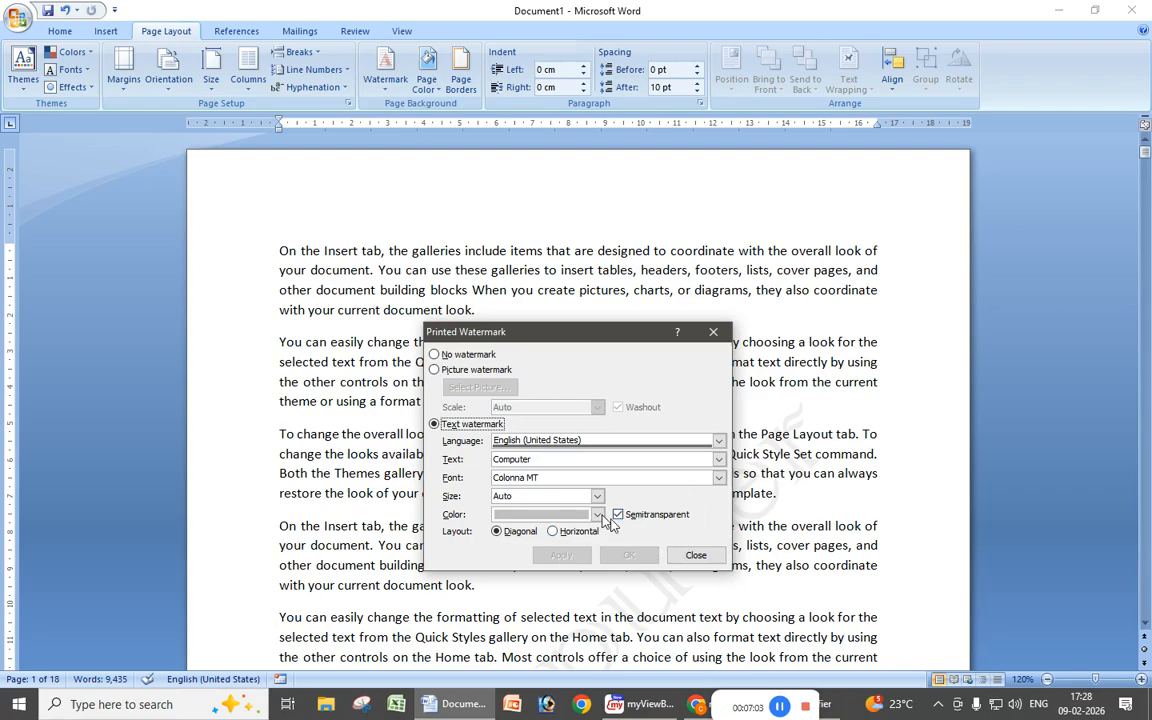
# Set the Computer text watermark's font to Elephant and apply it
pyautogui.click(720, 481)
pyautogui.scroll(-3, 525, 546)
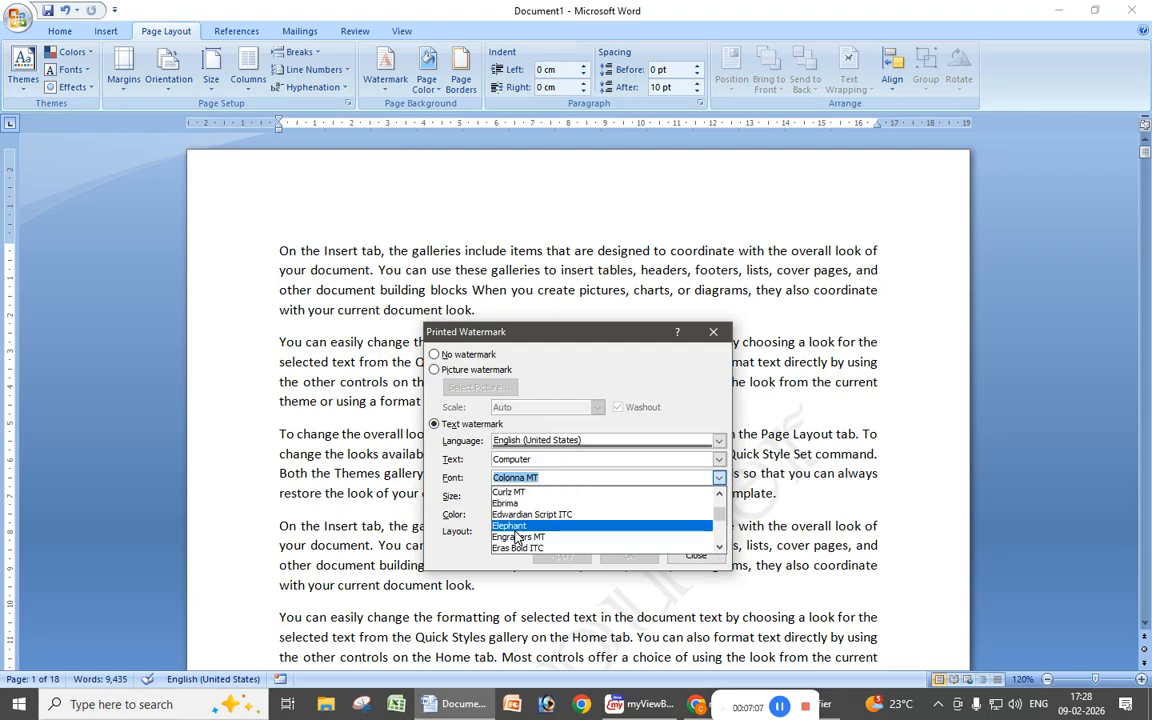
pyautogui.click(510, 525)
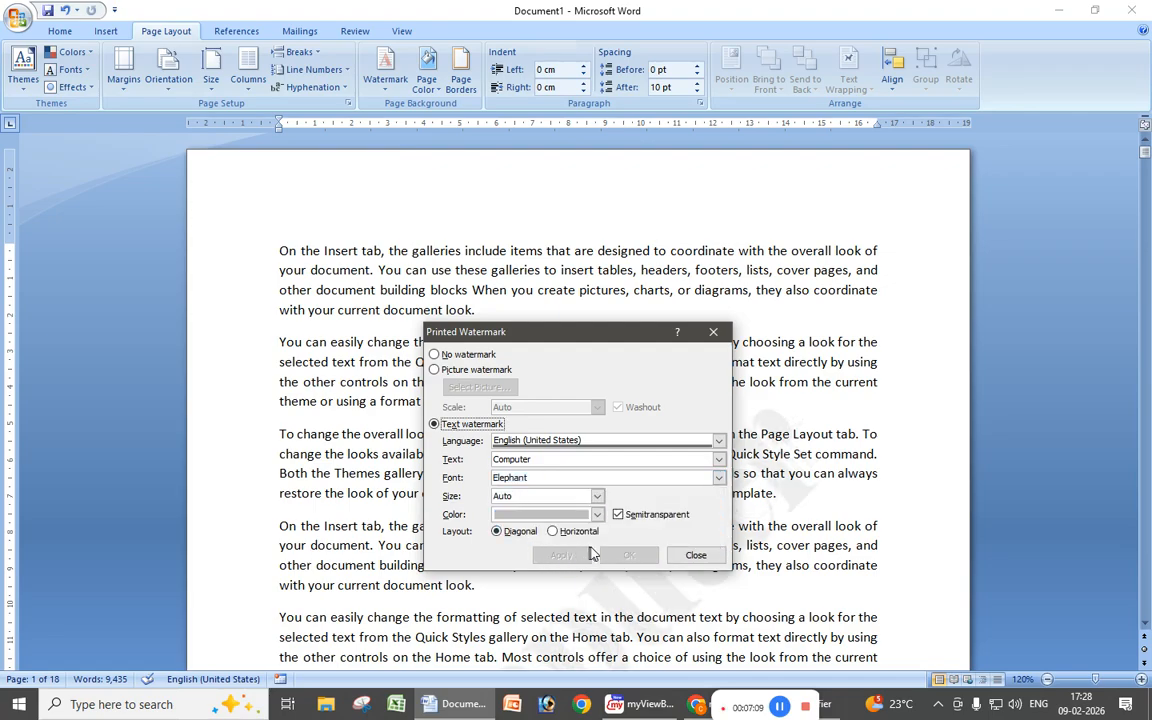
# Set the text watermark's size to 44, apply it and look at the page without the dialog
pyautogui.click(597, 499)
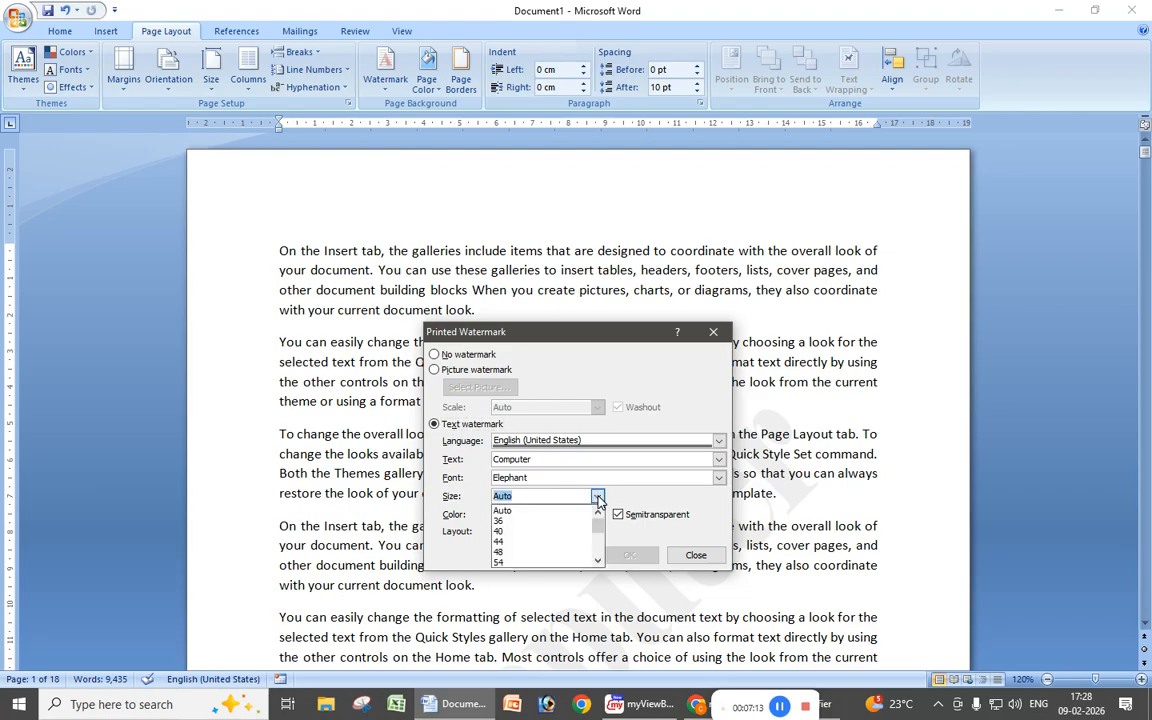
pyautogui.click(501, 544)
pyautogui.click(560, 555)
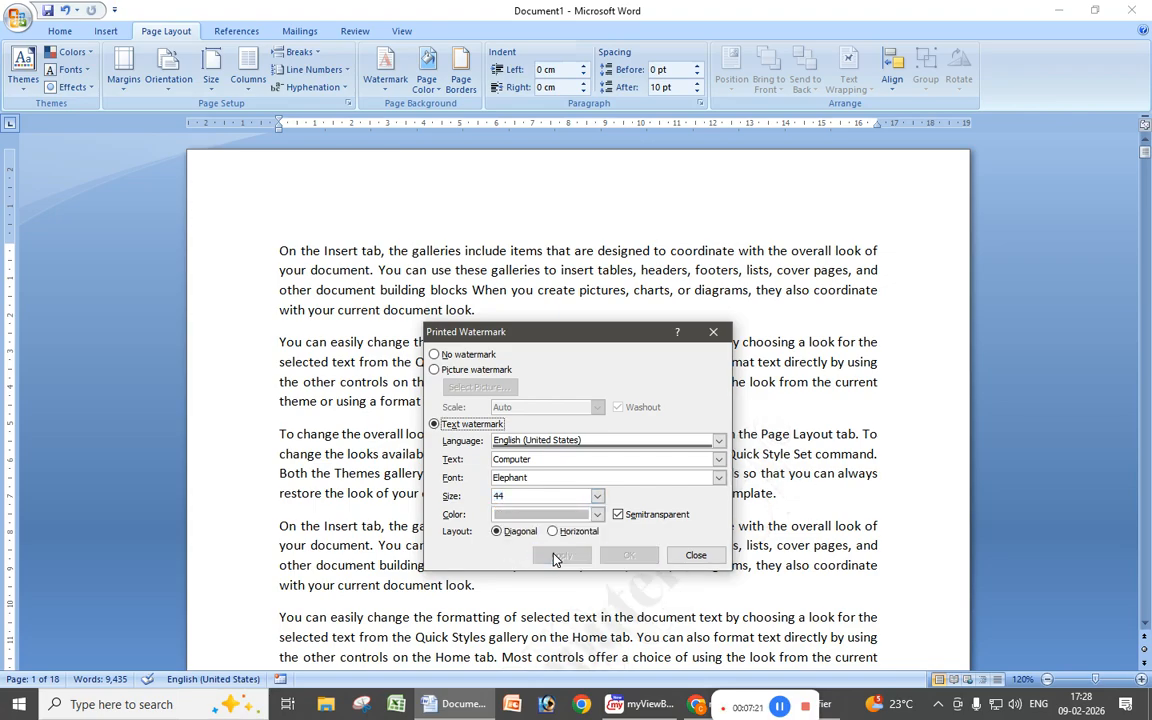
pyautogui.click(696, 555)
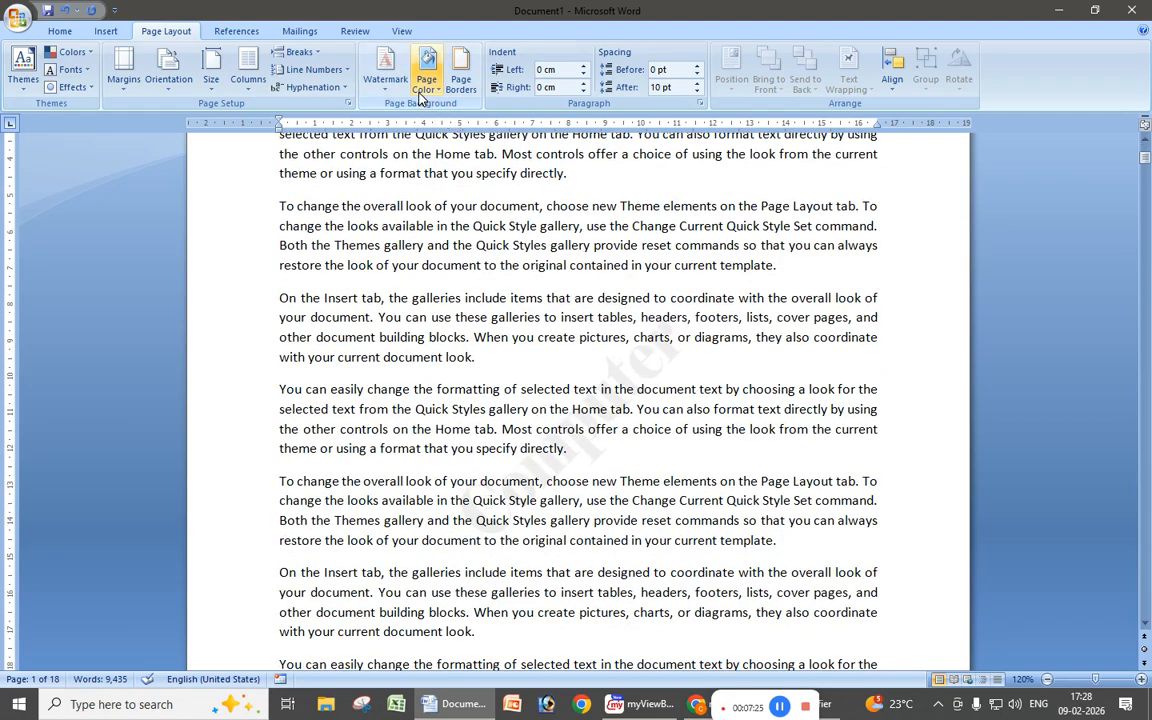
# Set the custom text watermark's size to Auto, apply it and uncover the page to view it
pyautogui.click(385, 80)
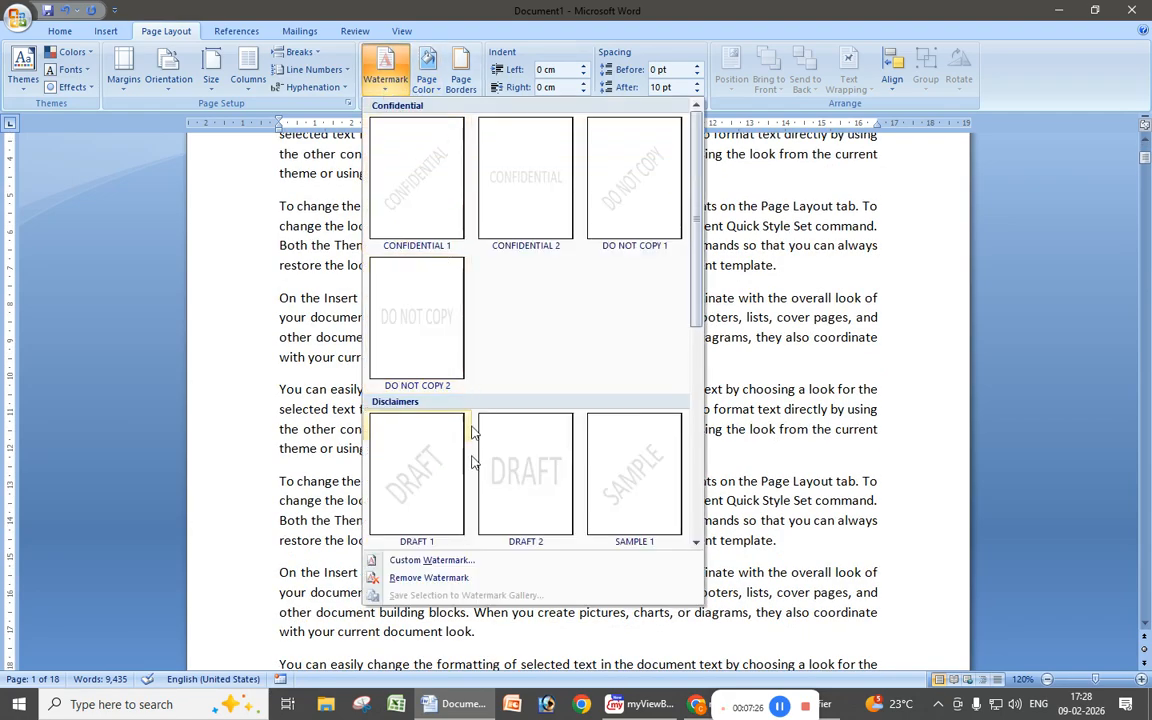
pyautogui.click(433, 560)
pyautogui.click(597, 496)
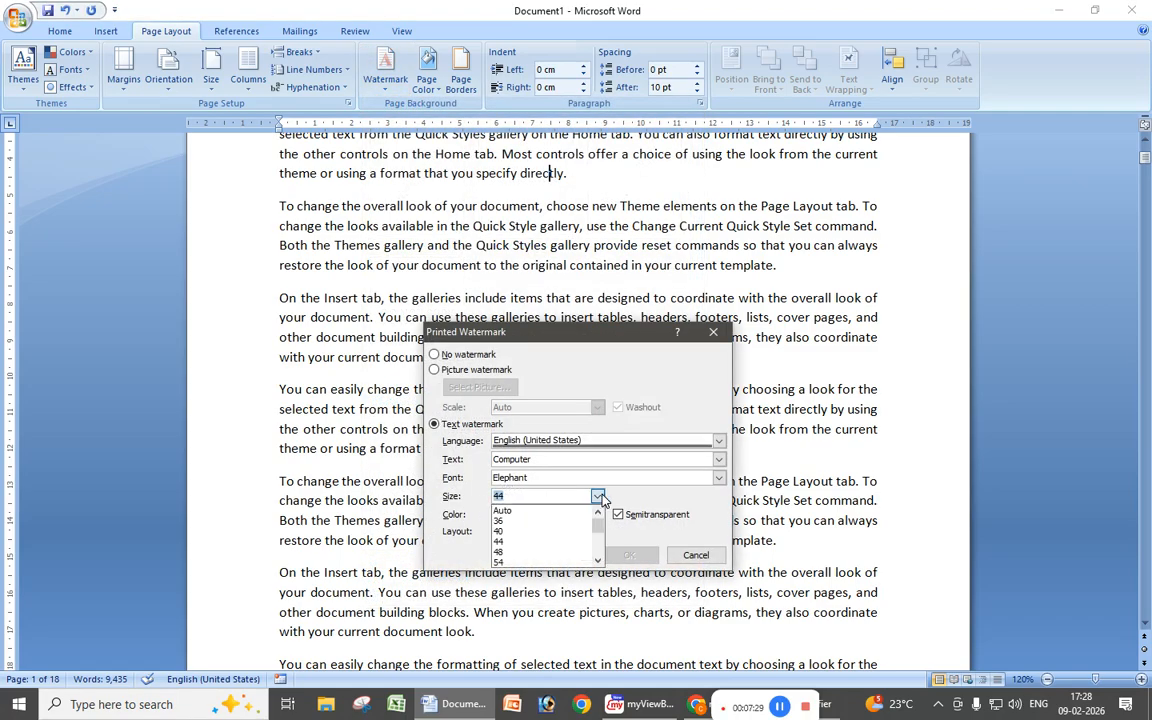
pyautogui.click(537, 512)
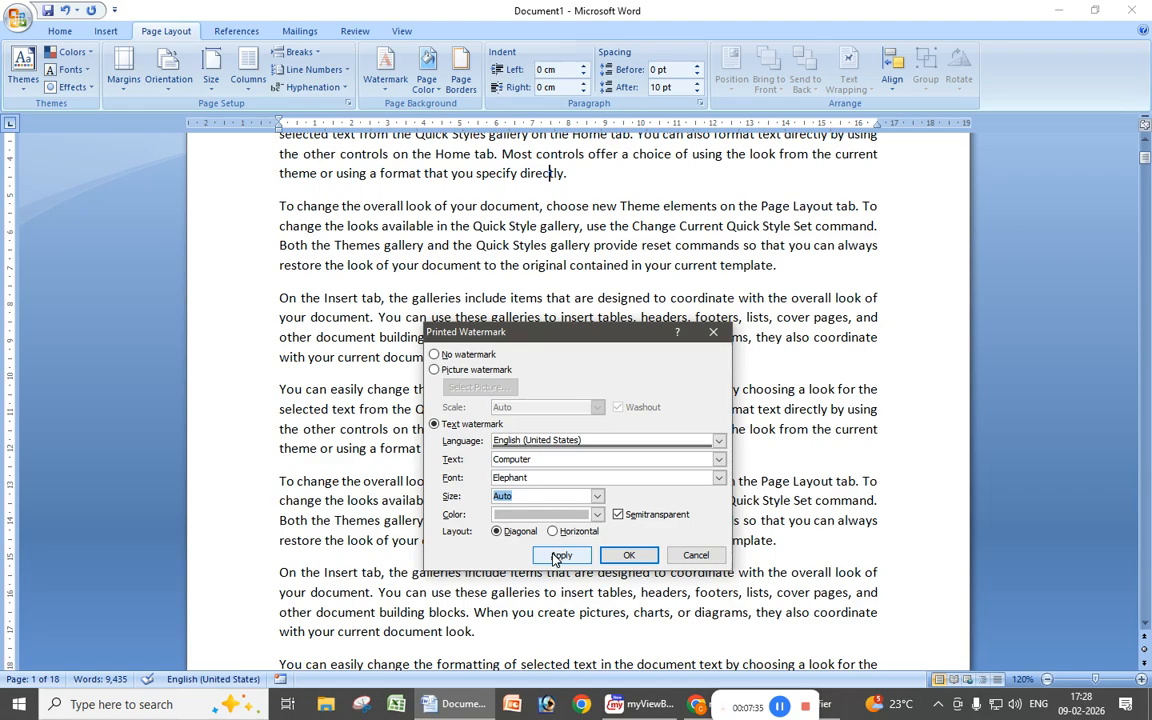
pyautogui.click(556, 558)
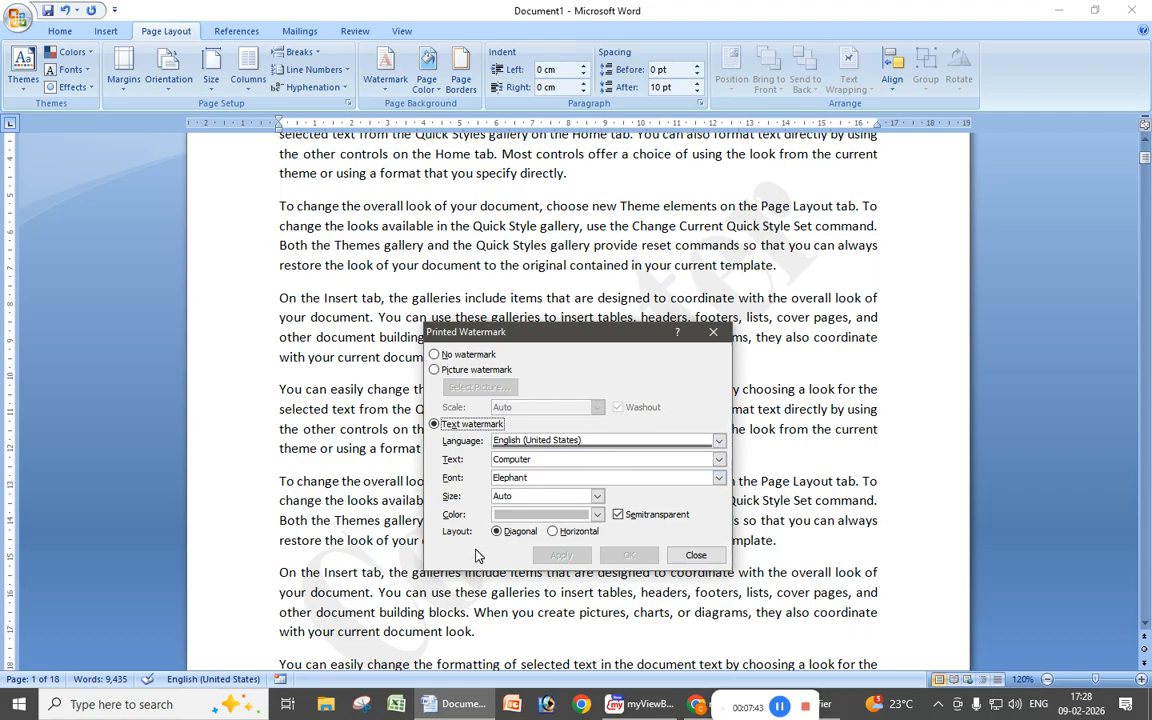
pyautogui.moveTo(615, 331); pyautogui.dragTo(1005, 389)
pyautogui.moveTo(886, 390); pyautogui.dragTo(493, 329)
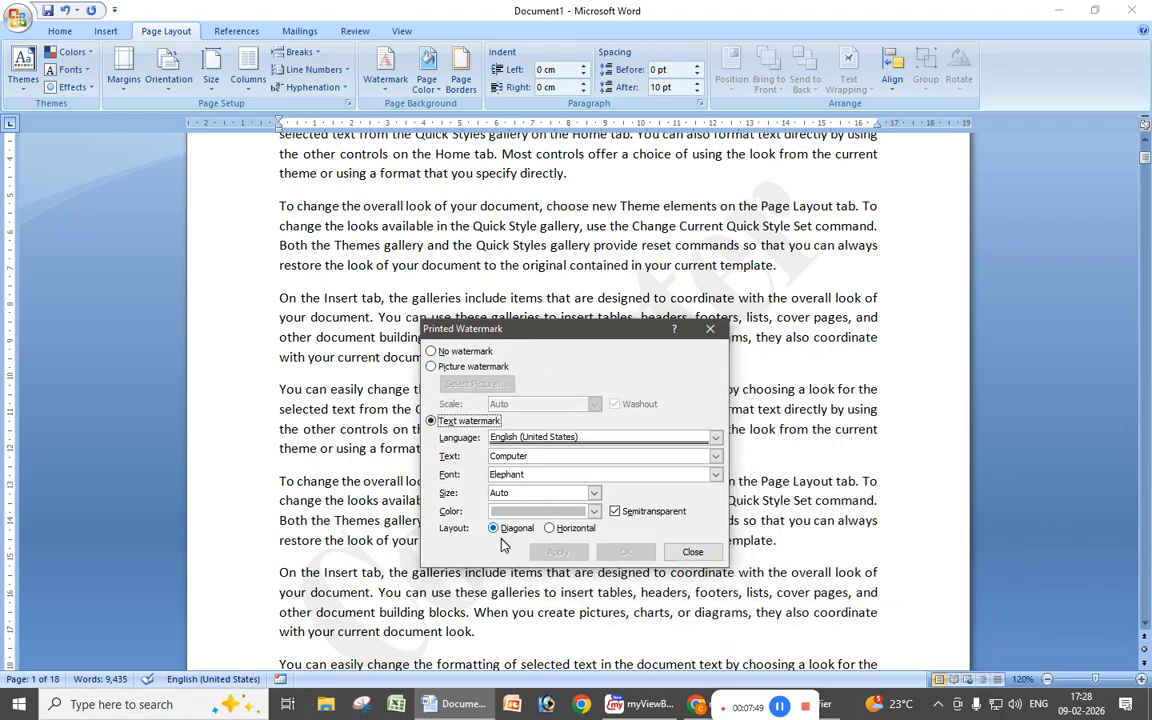
# Set the text watermark's color to standard red, apply it and uncover the page to view it
pyautogui.click(595, 511)
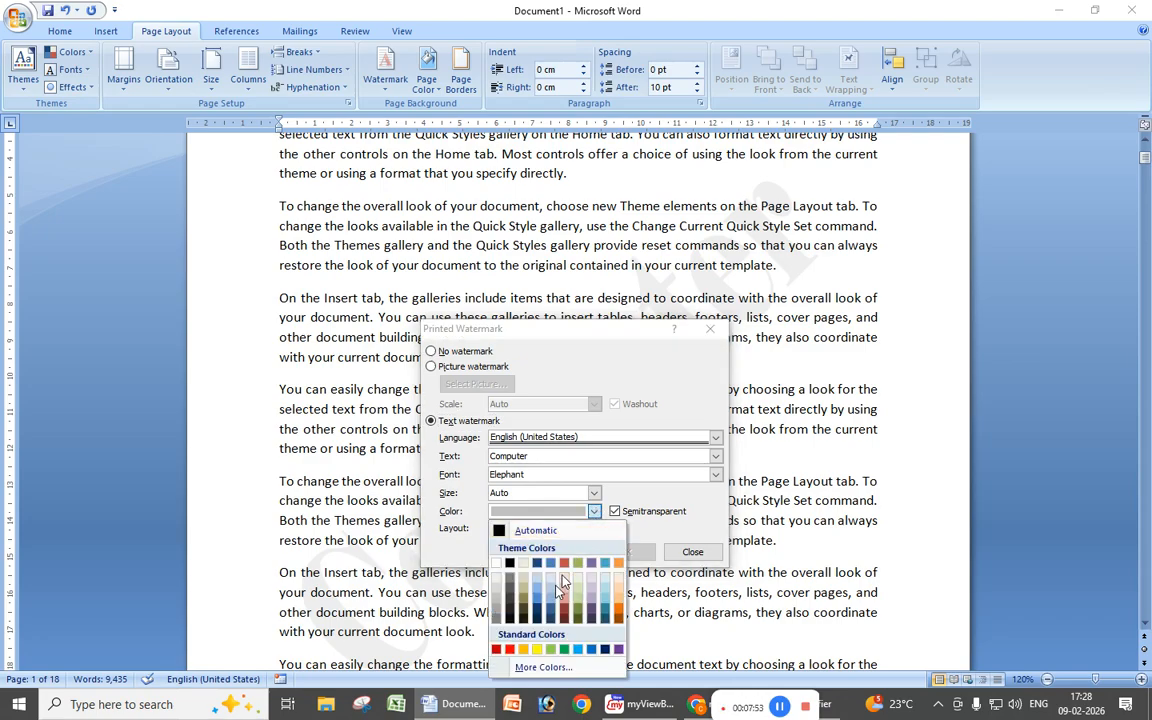
pyautogui.click(508, 651)
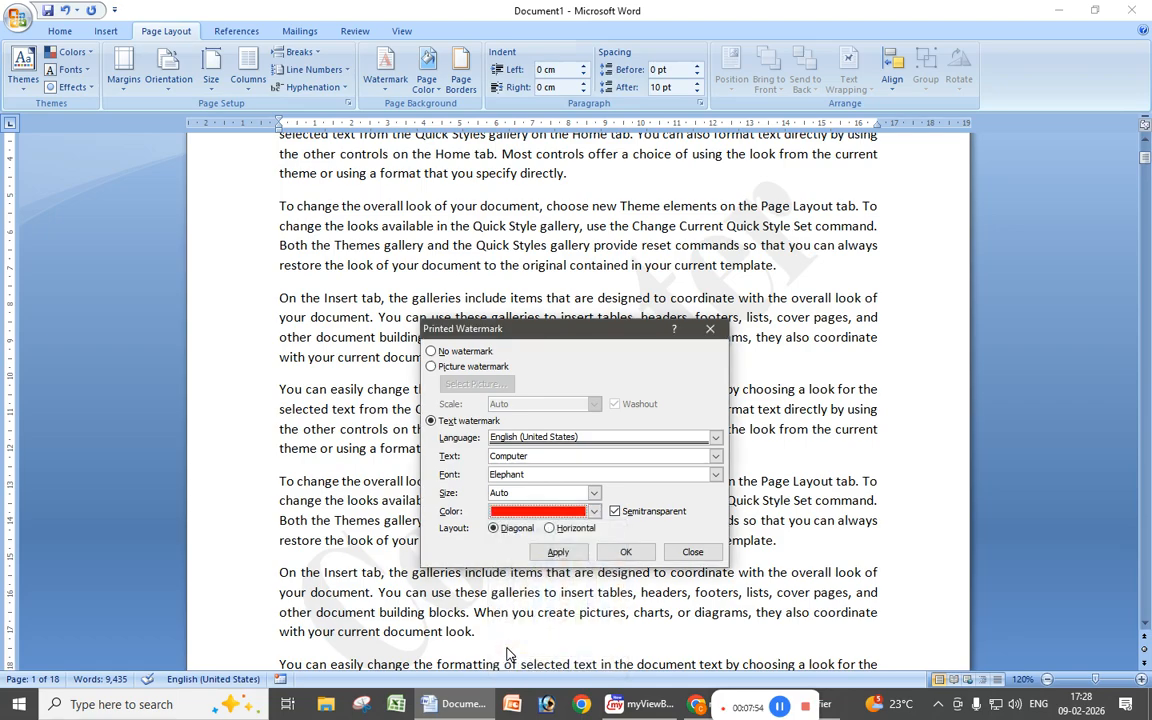
pyautogui.click(557, 552)
pyautogui.moveTo(590, 338); pyautogui.dragTo(521, 329)
# Change the text watermark's color to green and apply it to the document
pyautogui.click(527, 501)
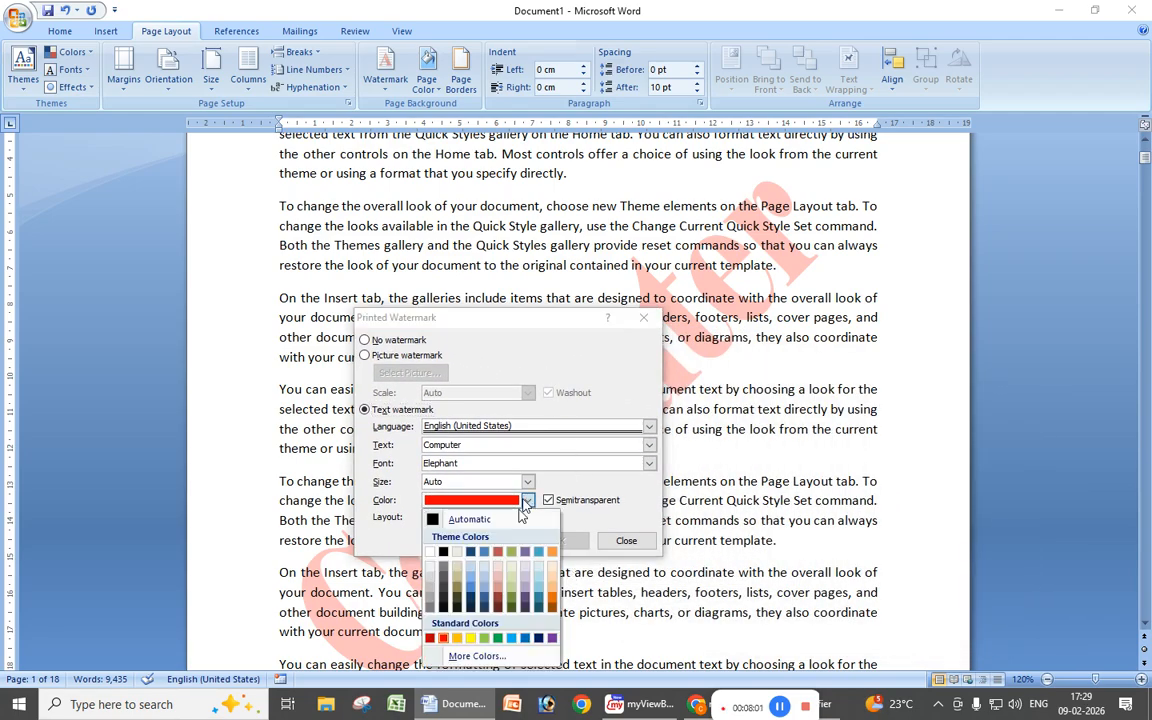
pyautogui.click(449, 588)
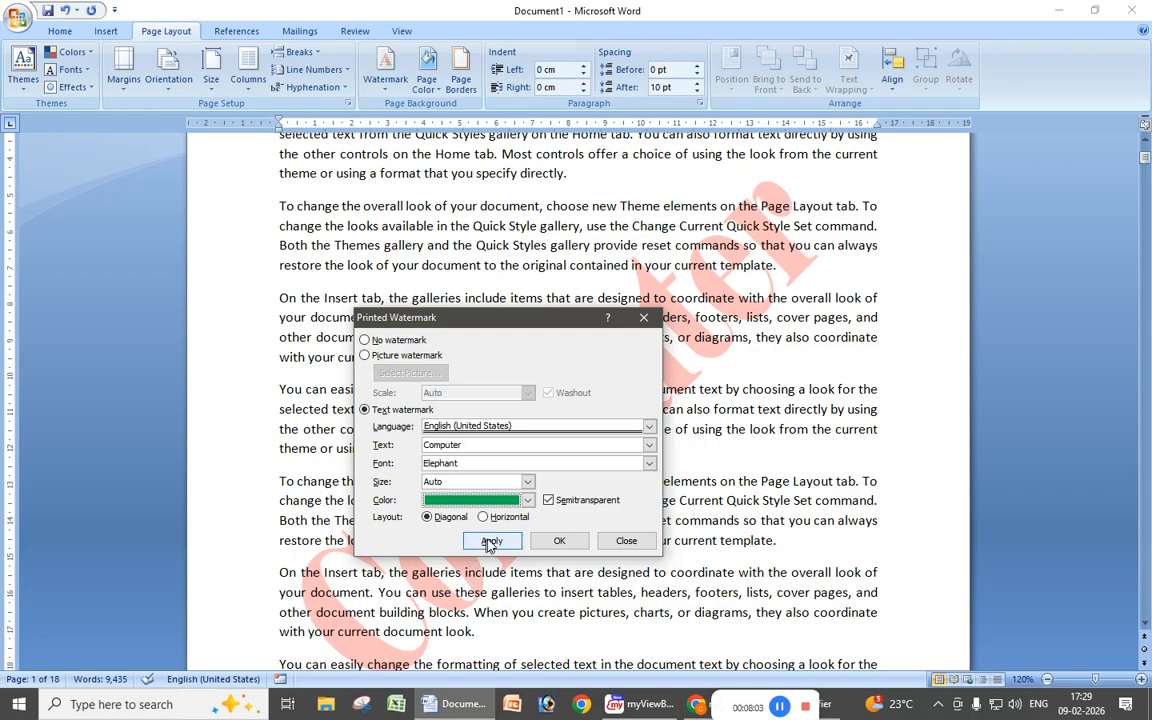
pyautogui.click(491, 540)
pyautogui.moveTo(492, 322); pyautogui.dragTo(515, 306)
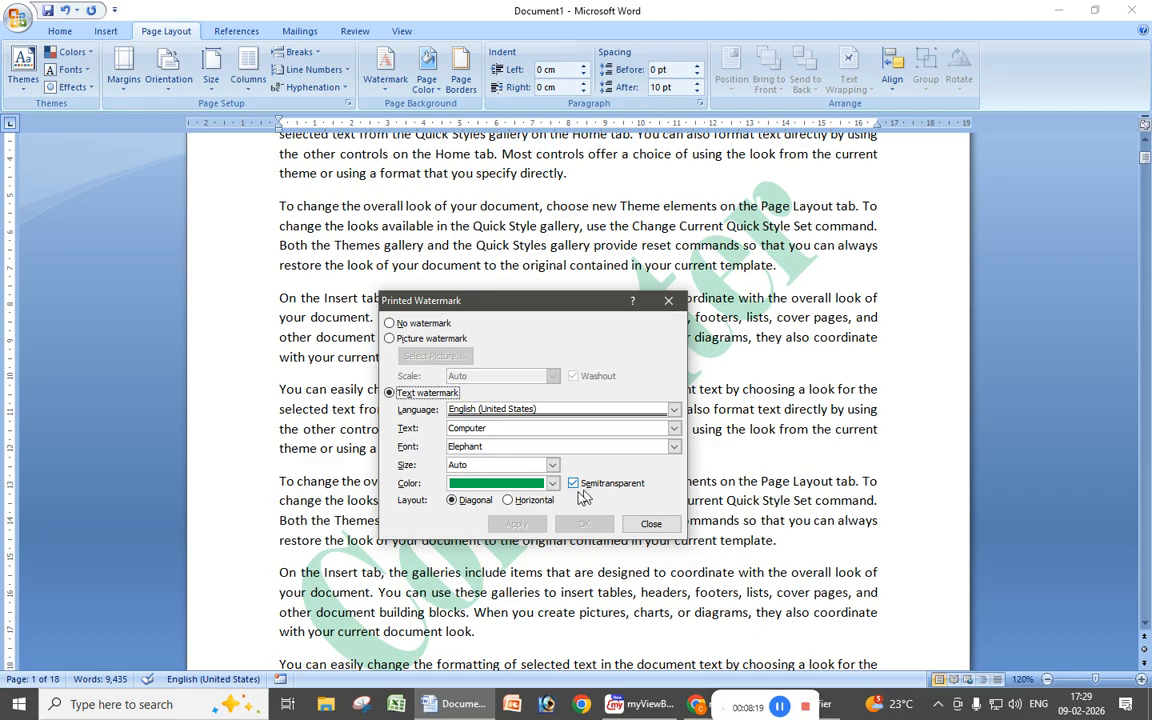
# Turn off Semitransparent for the green text watermark, apply it and return to the document
pyautogui.click(575, 486)
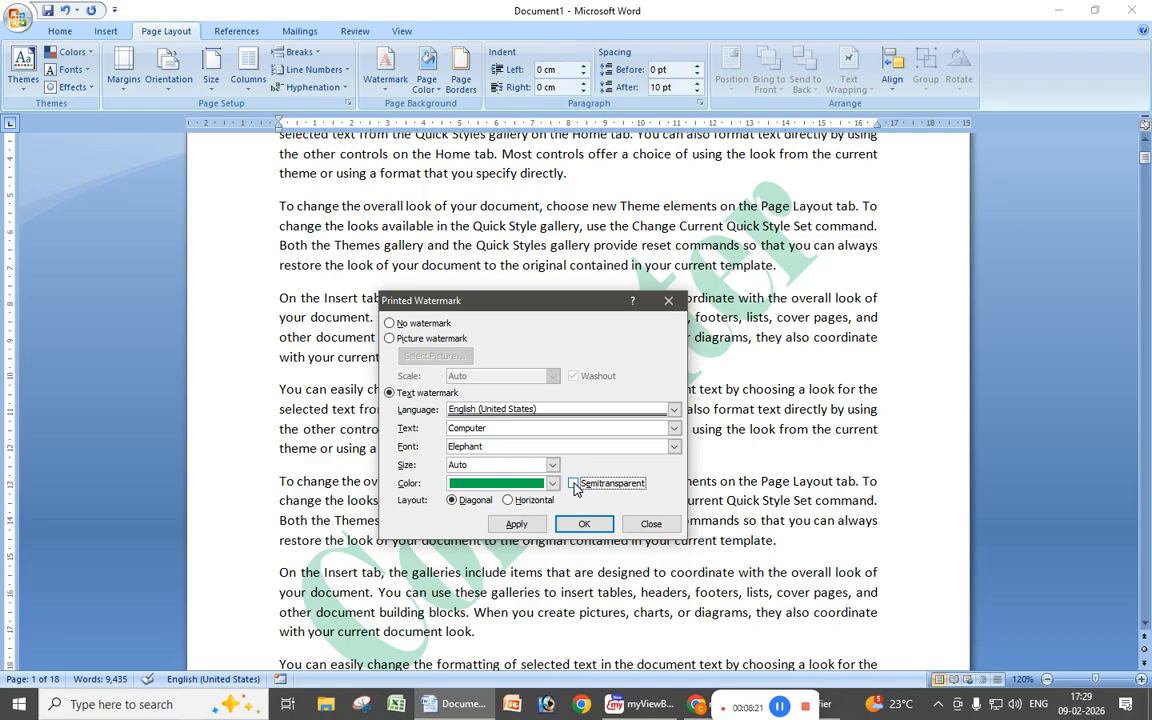
pyautogui.click(516, 524)
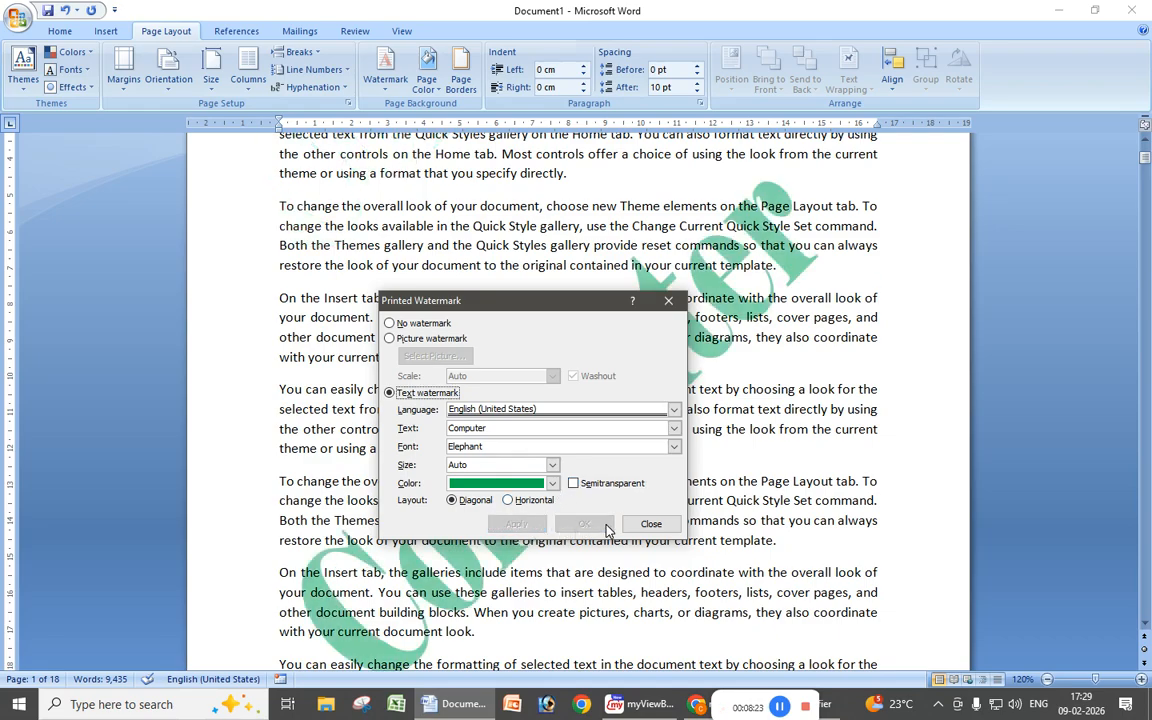
pyautogui.click(651, 524)
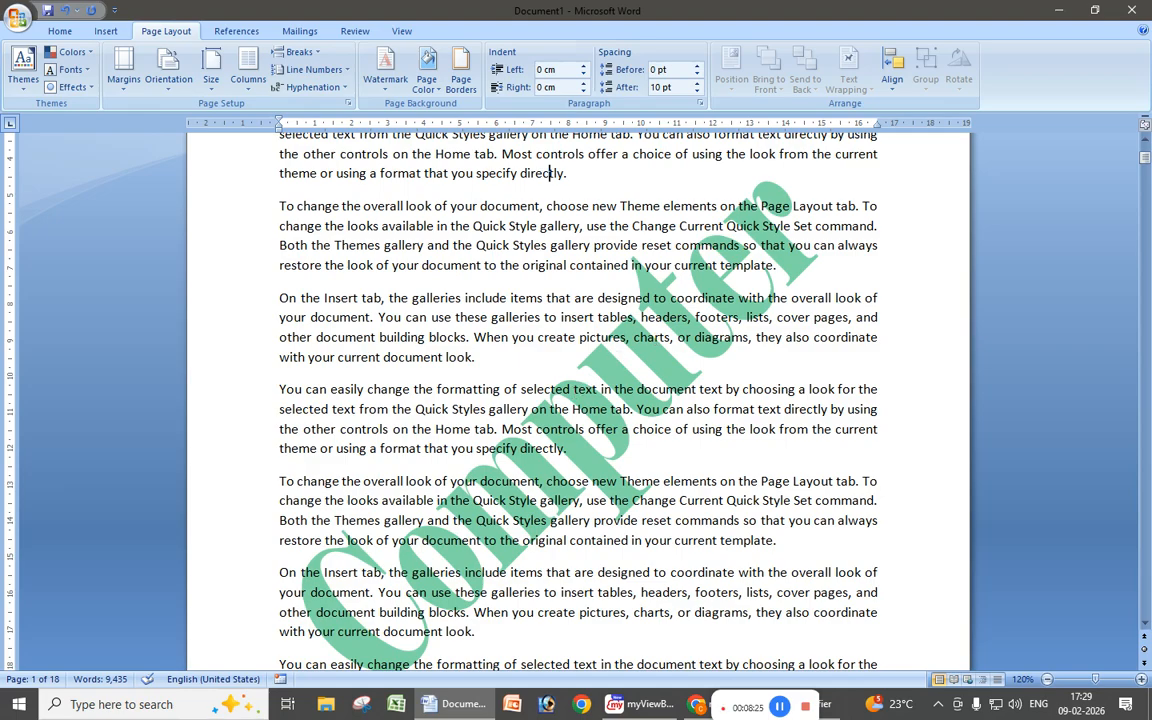
# Examine the green Computer watermark without Semitransparent in print preview and return to the document
pyautogui.click(18, 18)
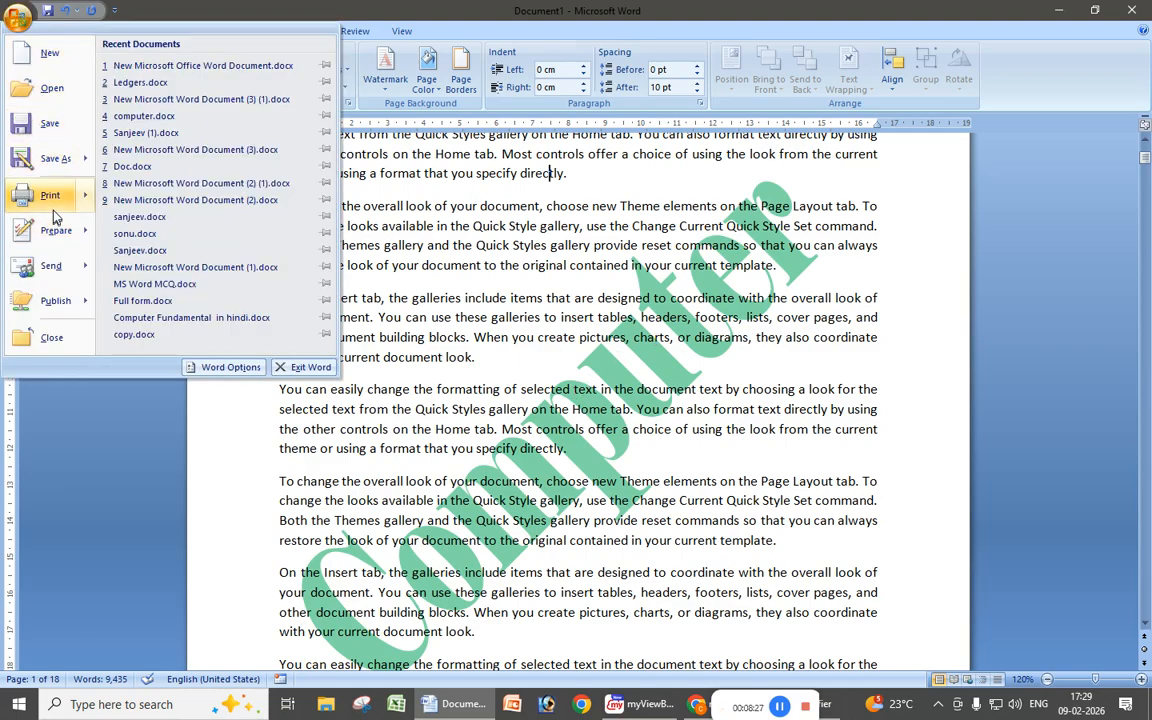
pyautogui.moveTo(51, 194)
pyautogui.click(285, 230)
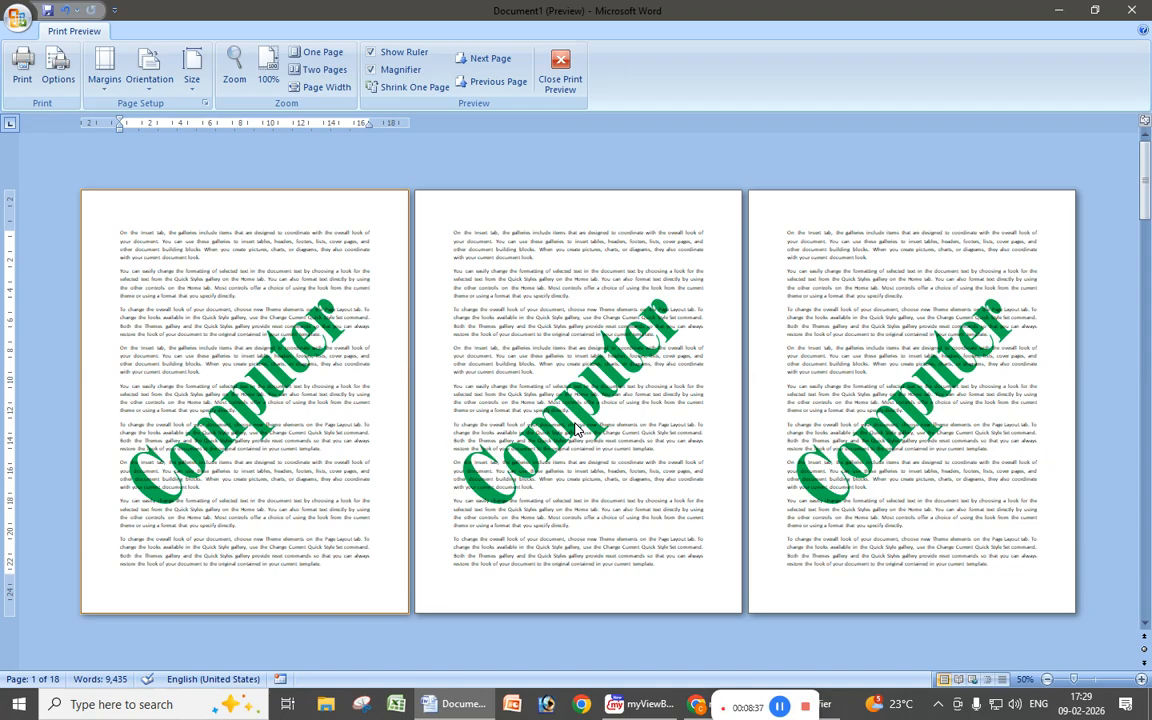
pyautogui.click(560, 72)
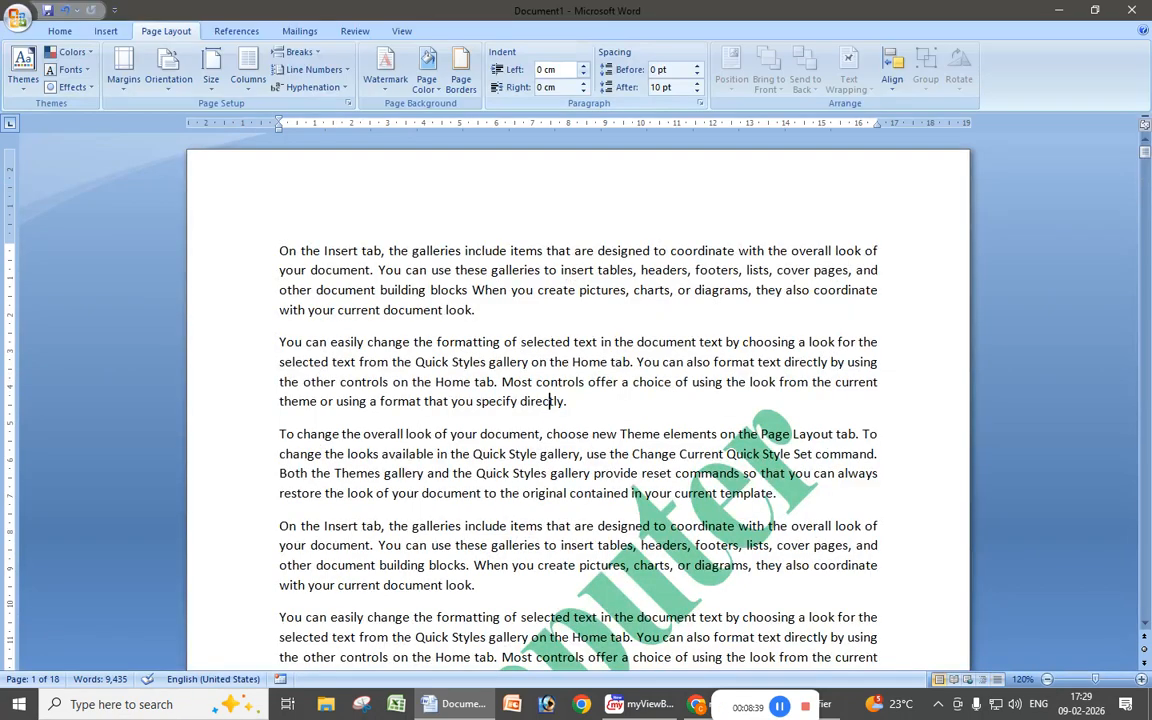
# Turn on Semitransparent for the green Computer text watermark, apply it and return to the document to view the watermark
pyautogui.click(385, 75)
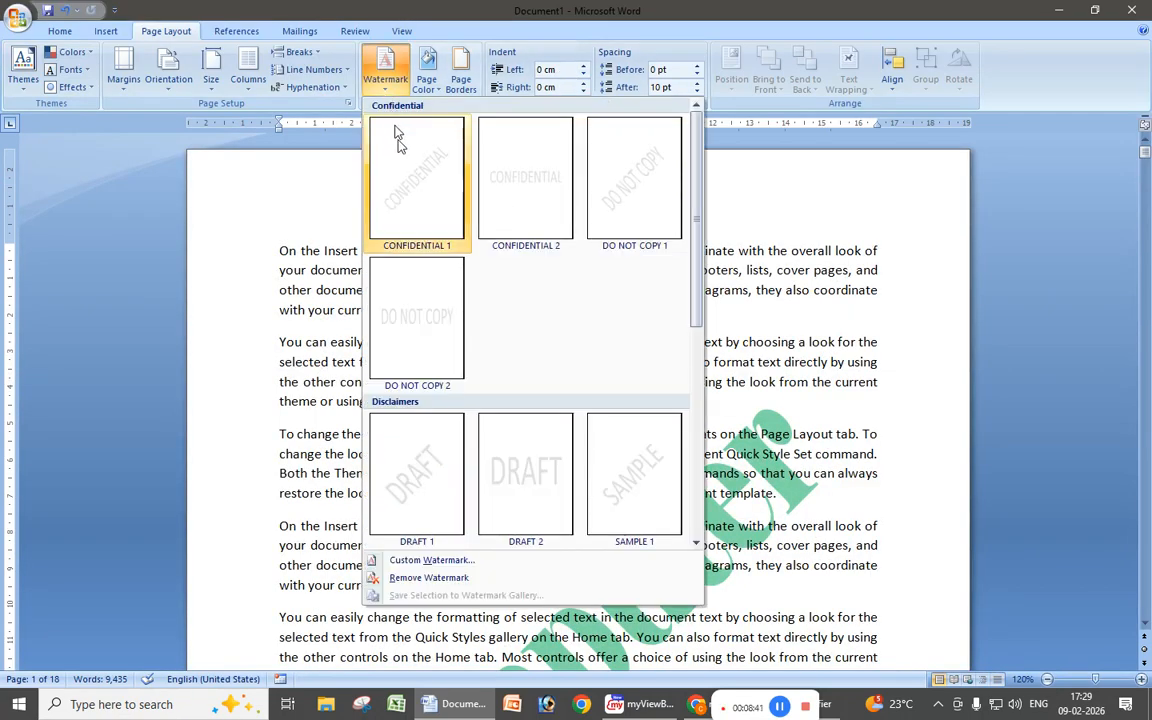
pyautogui.click(425, 560)
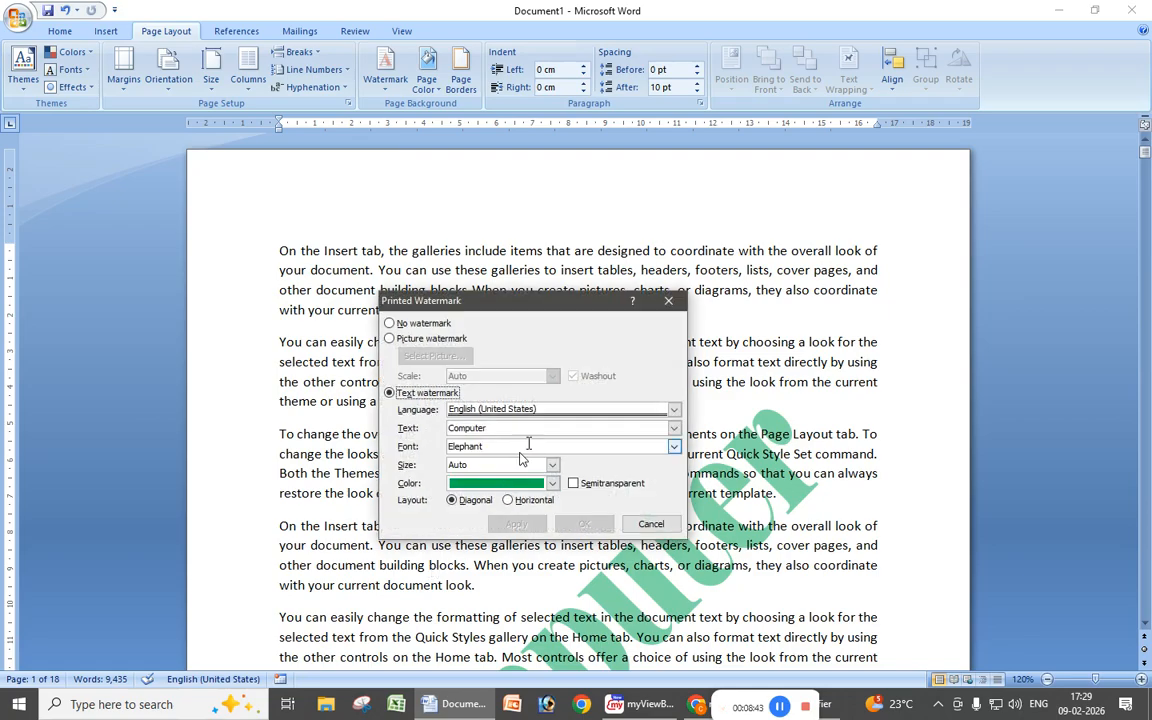
pyautogui.click(573, 484)
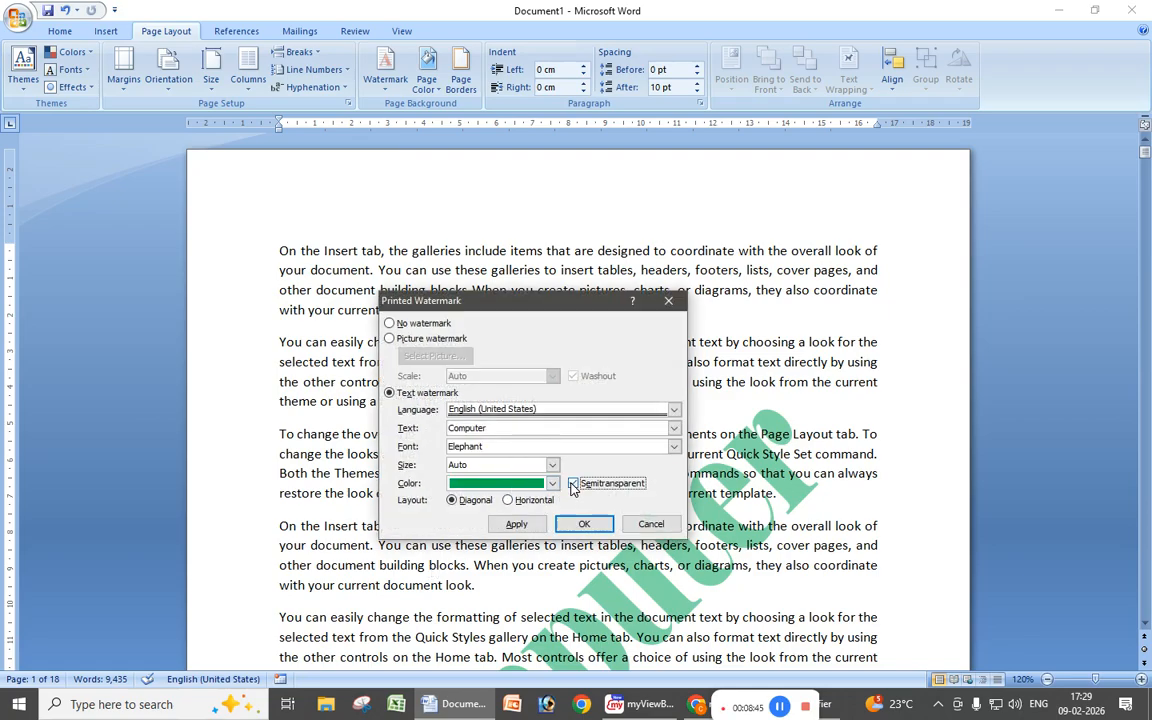
pyautogui.click(516, 524)
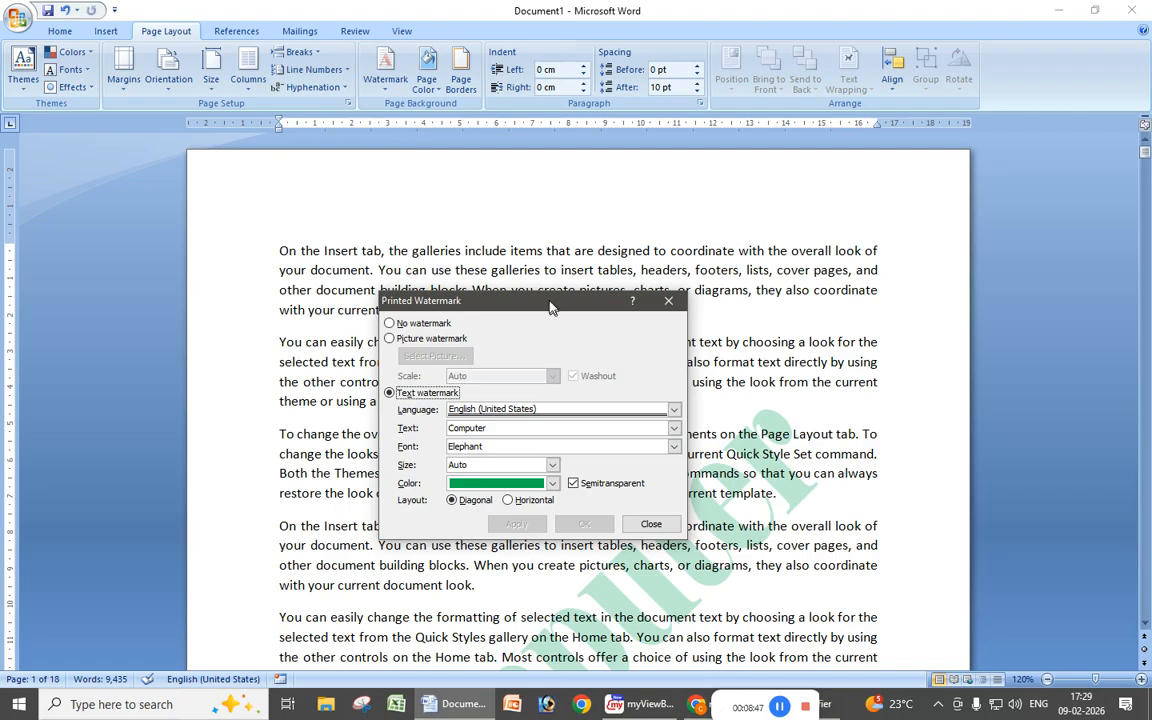
pyautogui.click(650, 525)
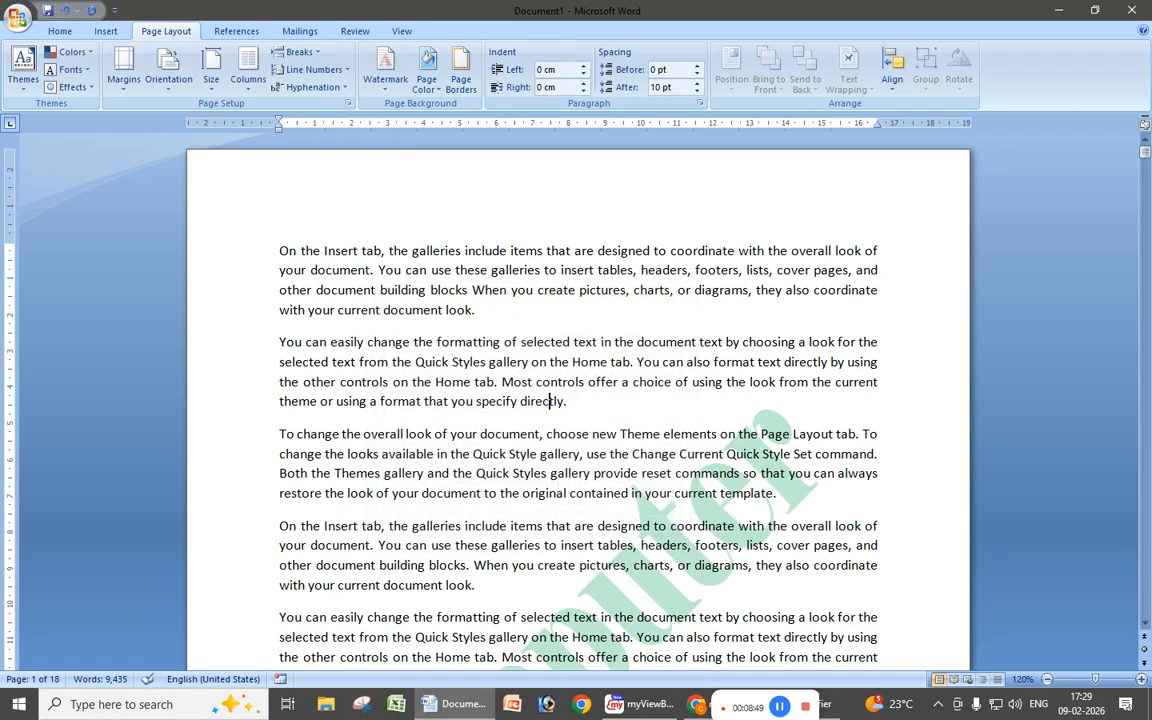
pyautogui.scroll(-5, 578, 400)
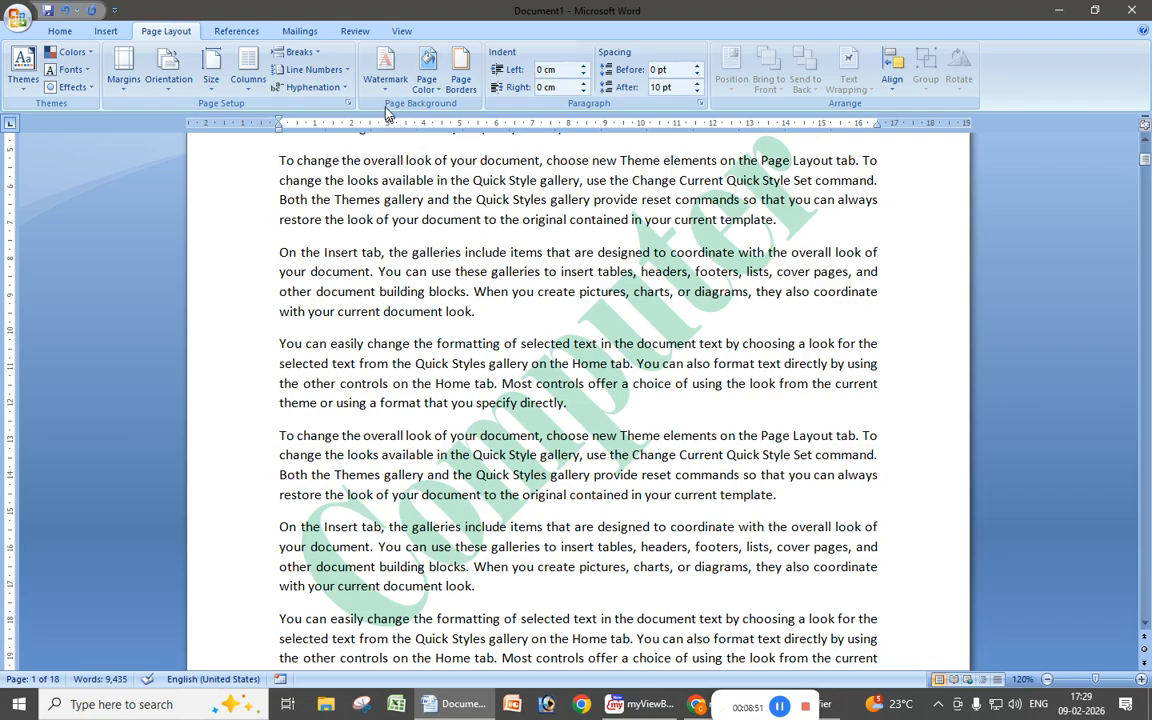
# Set the Computer text watermark's layout to Horizontal and apply it to the document
pyautogui.click(385, 72)
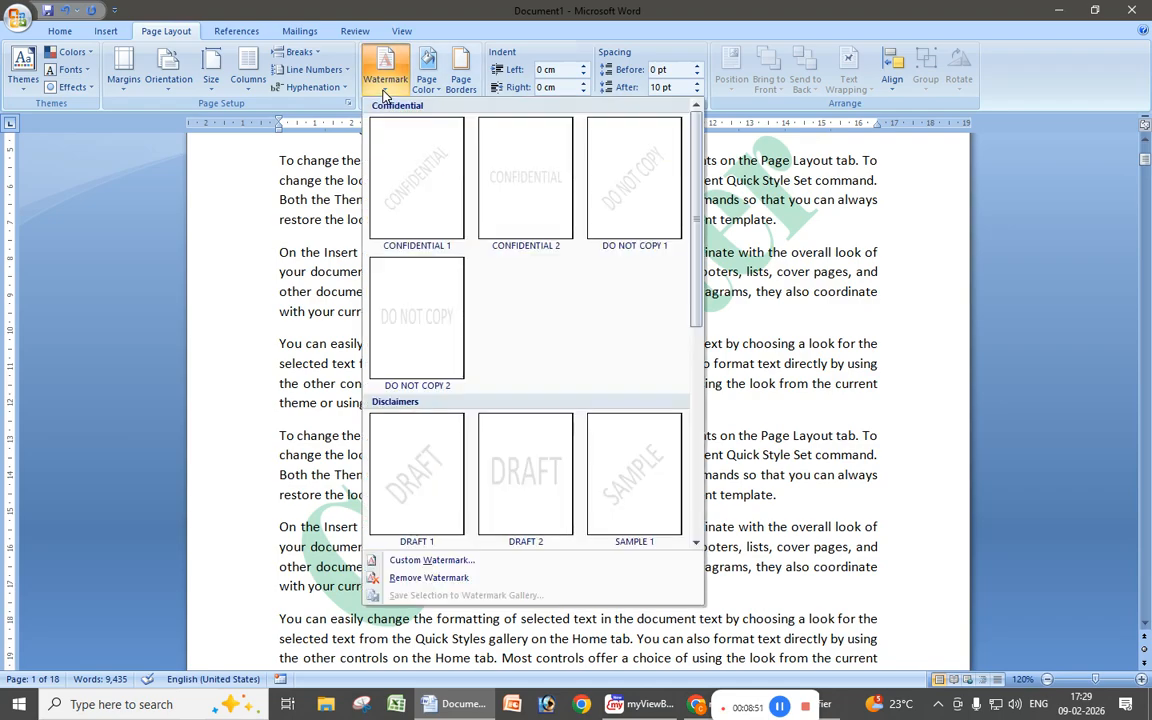
pyautogui.click(432, 561)
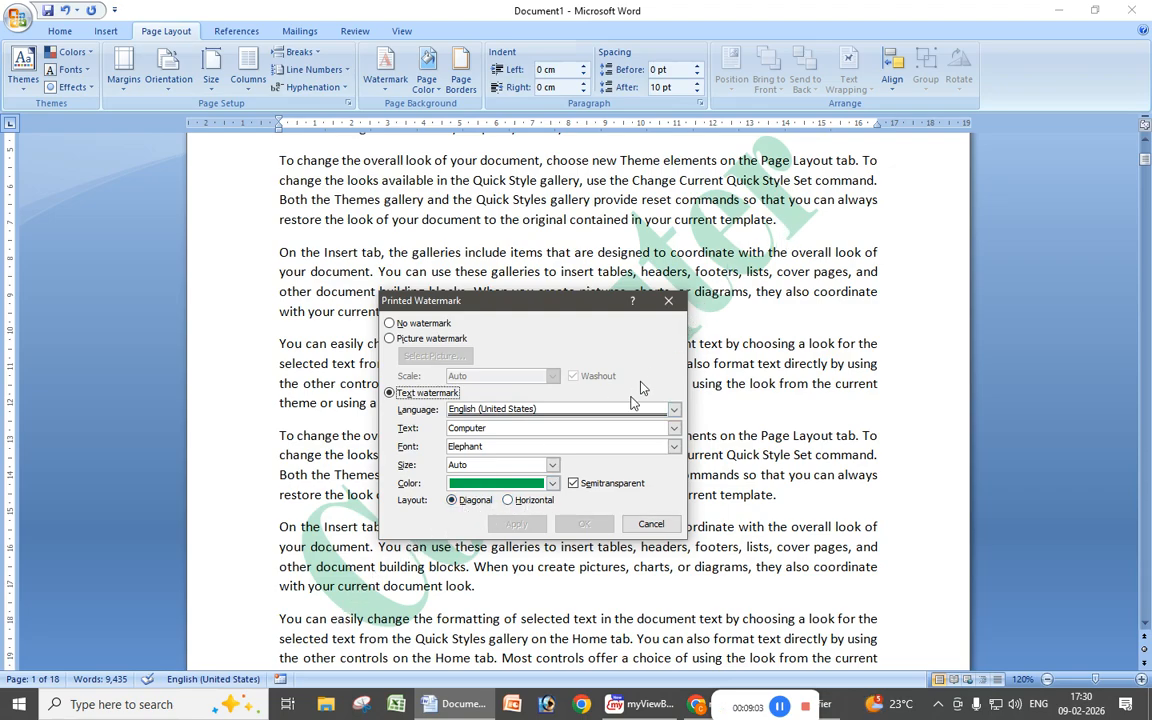
pyautogui.click(520, 501)
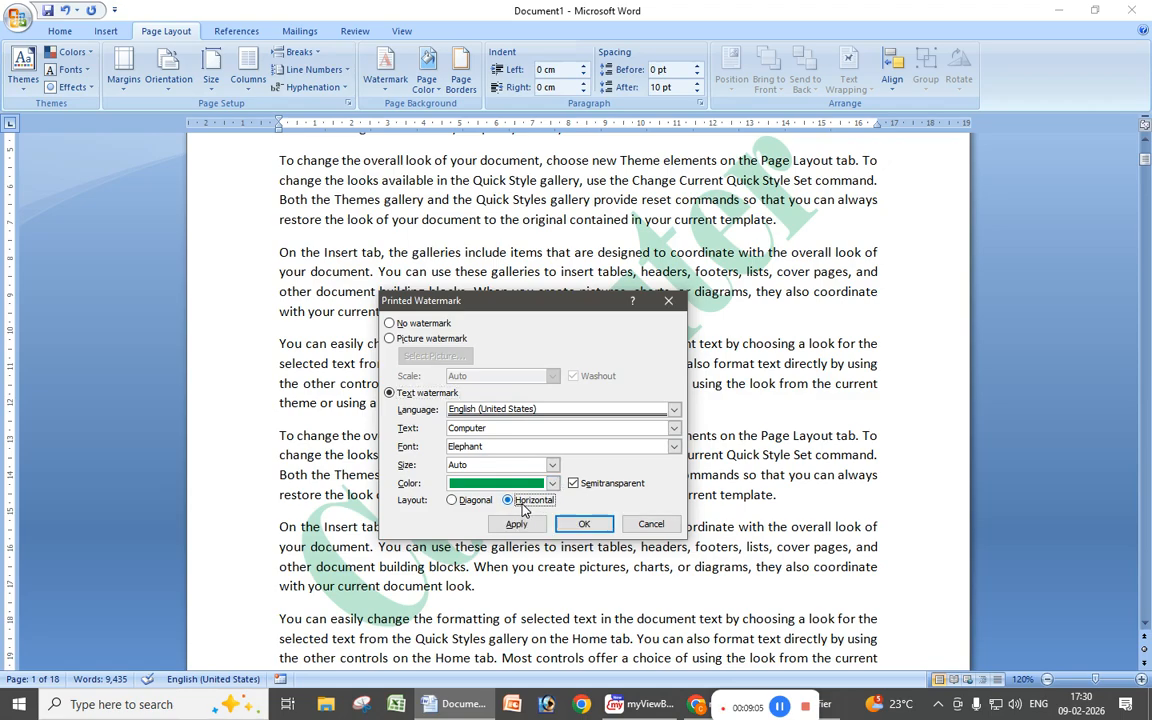
pyautogui.click(514, 525)
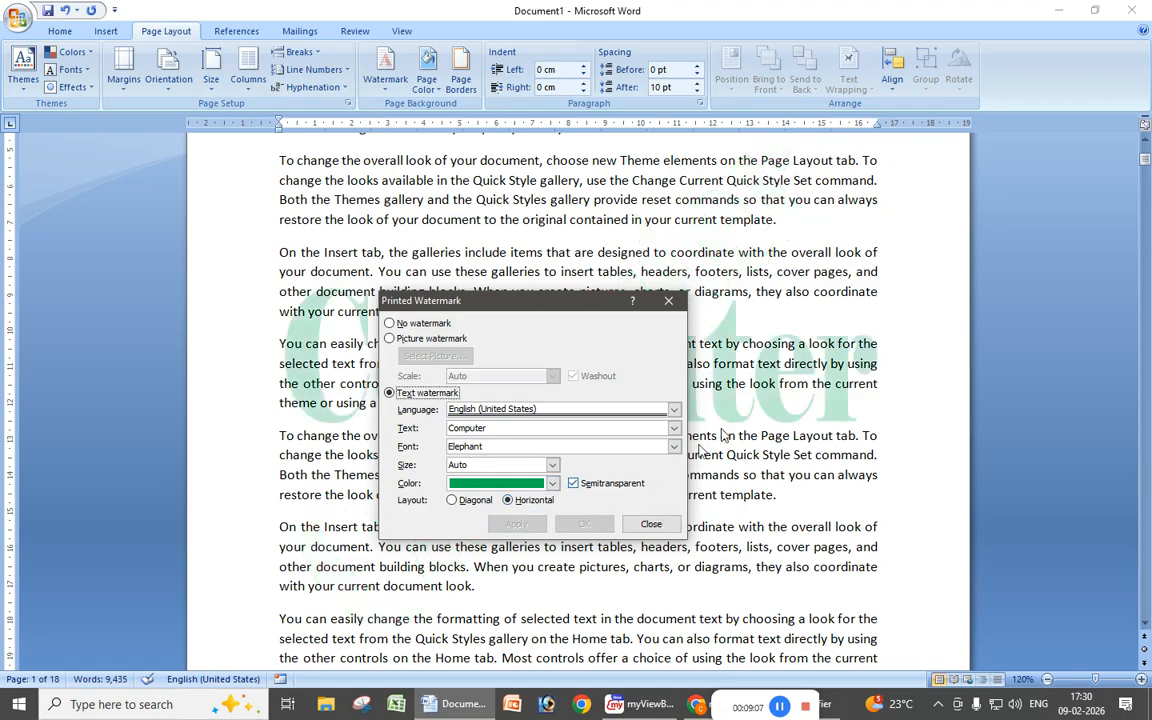
# Set the text watermark's layout back to Diagonal, apply it and return to the document
pyautogui.click(462, 501)
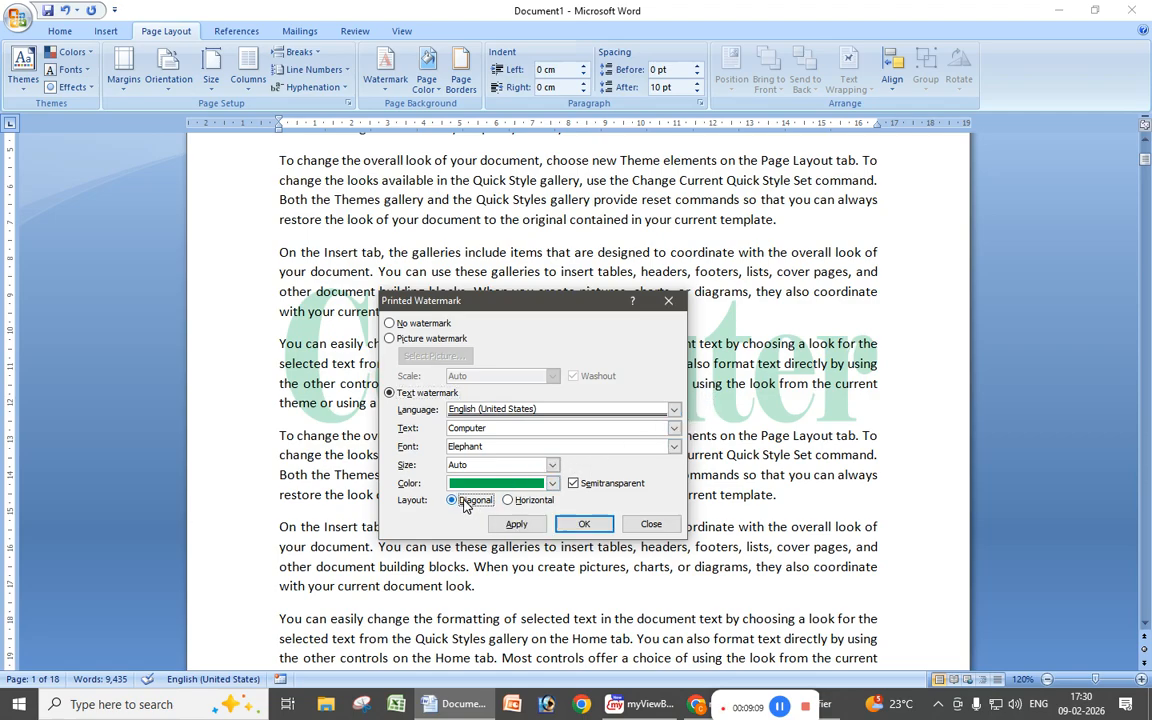
pyautogui.click(512, 525)
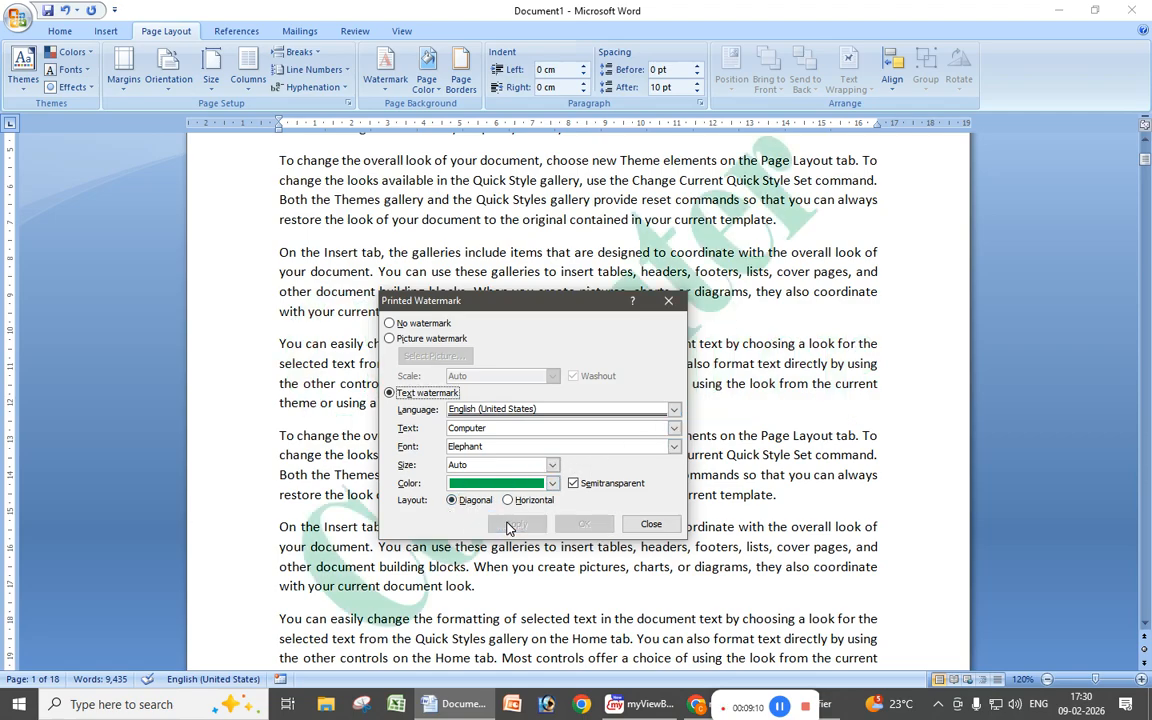
pyautogui.click(650, 525)
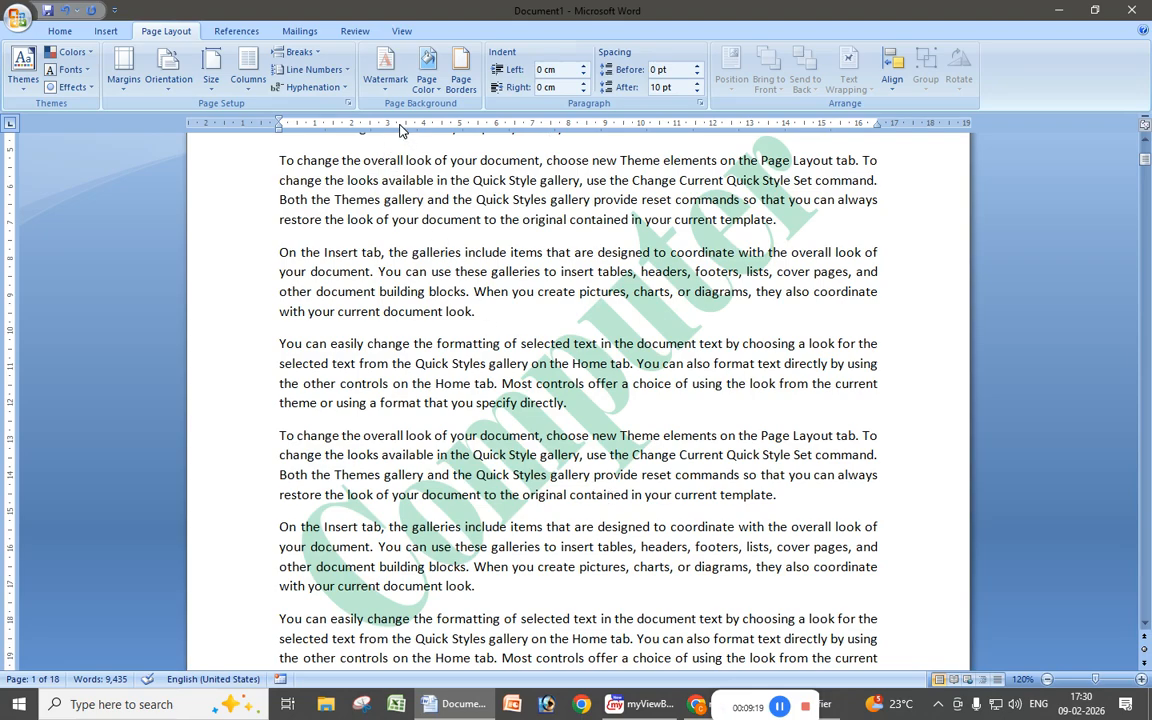
# Remove the text watermark by applying the No watermark option in the custom watermark settings, and return to the document
pyautogui.click(386, 78)
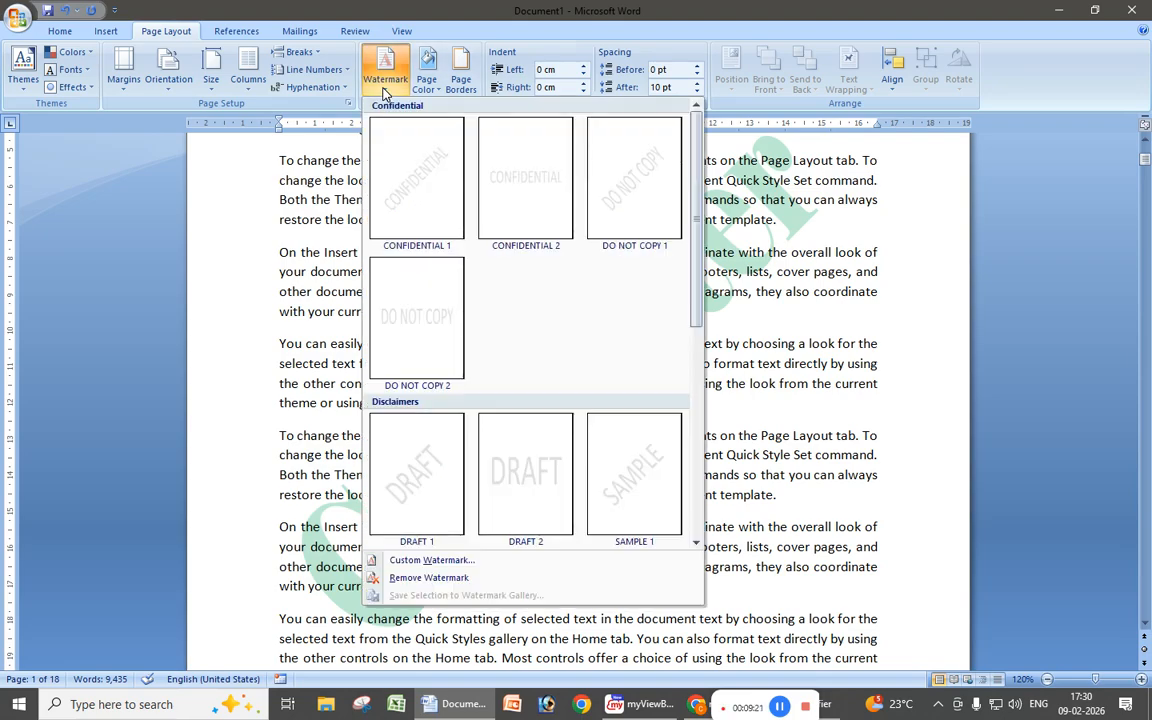
pyautogui.click(420, 561)
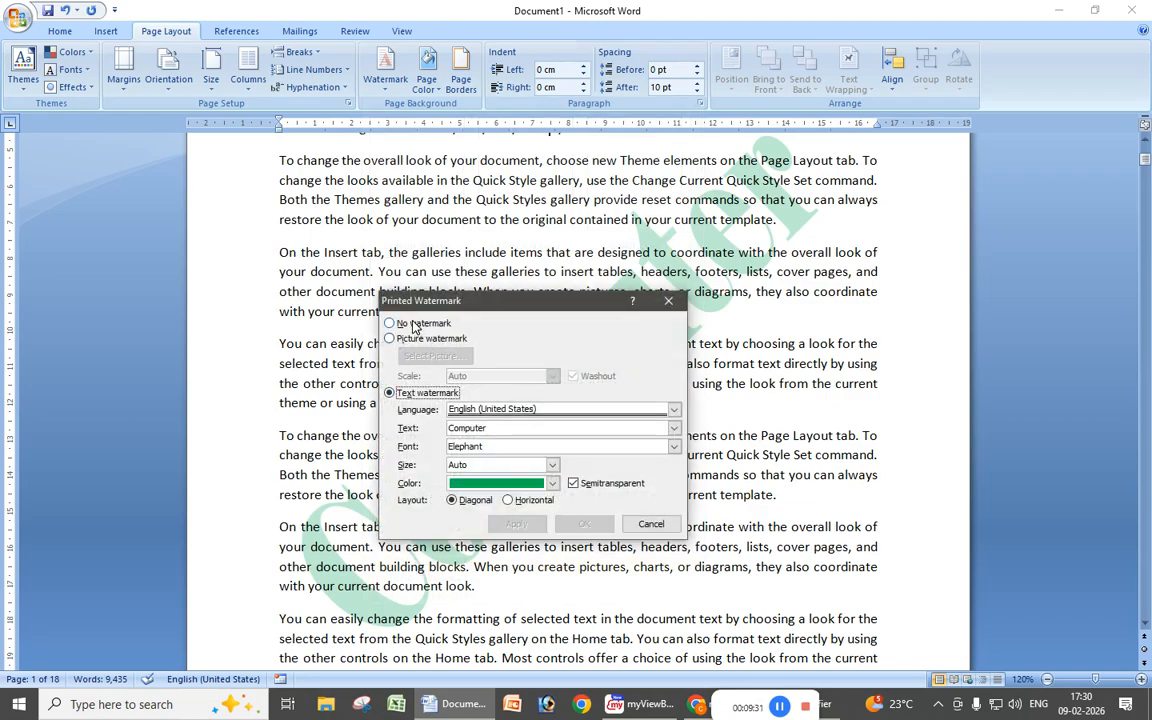
pyautogui.click(415, 325)
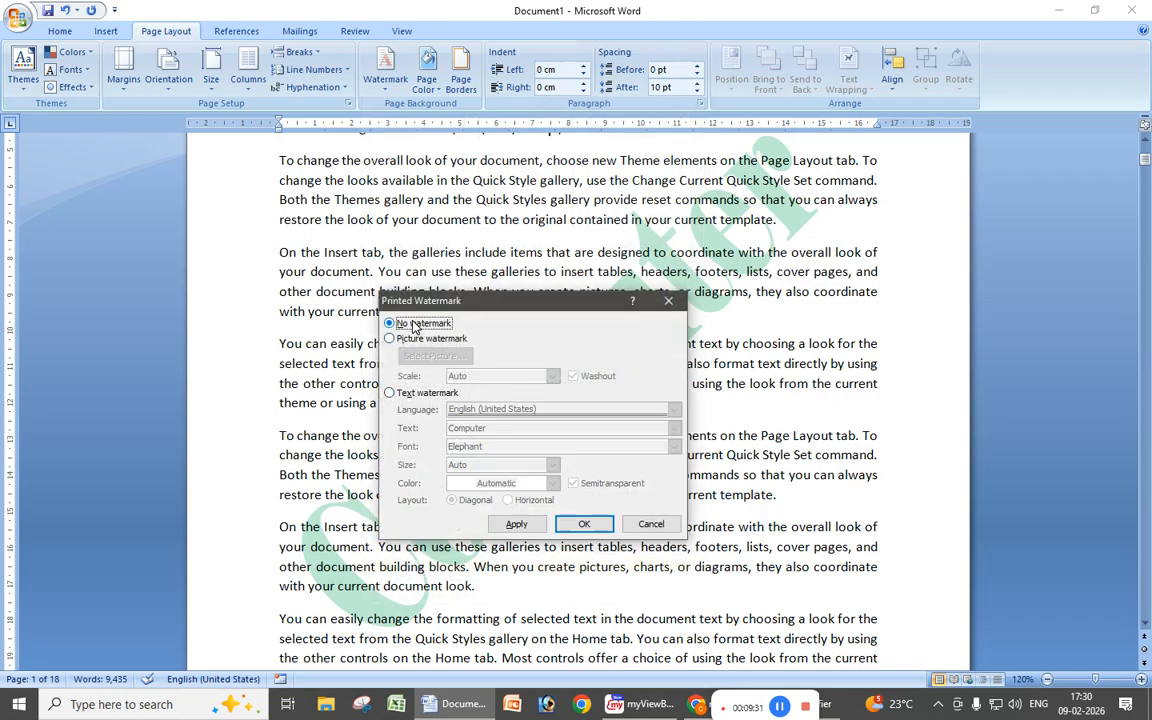
pyautogui.click(515, 525)
pyautogui.click(648, 525)
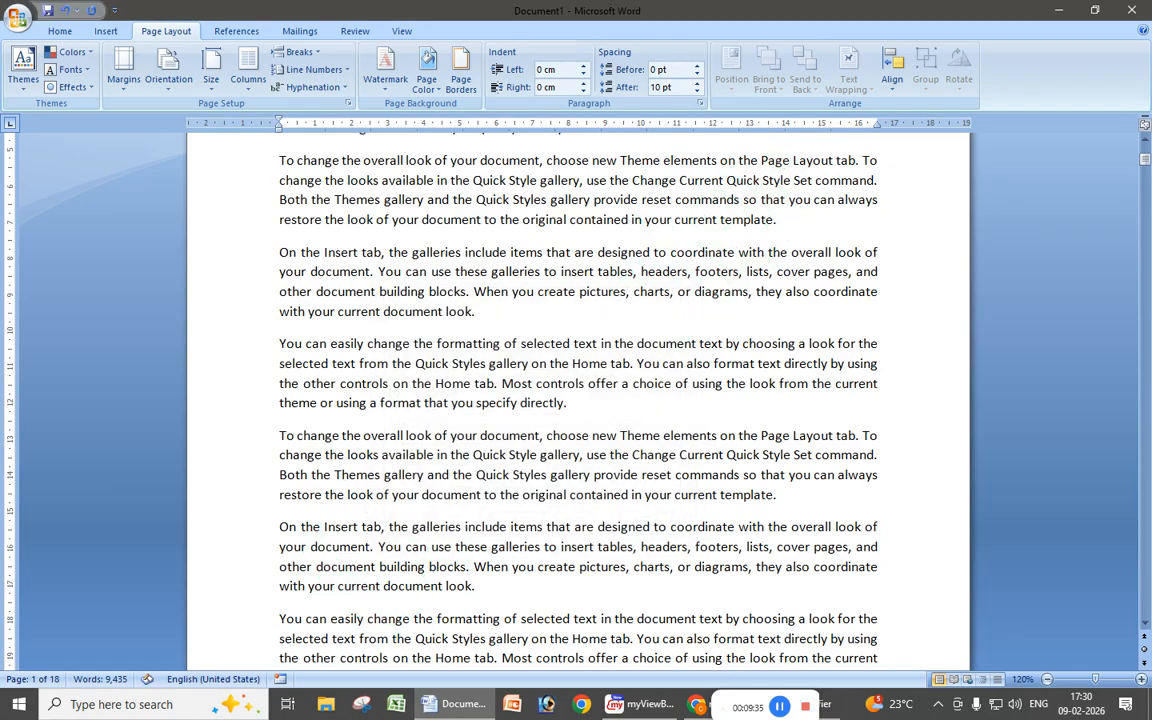